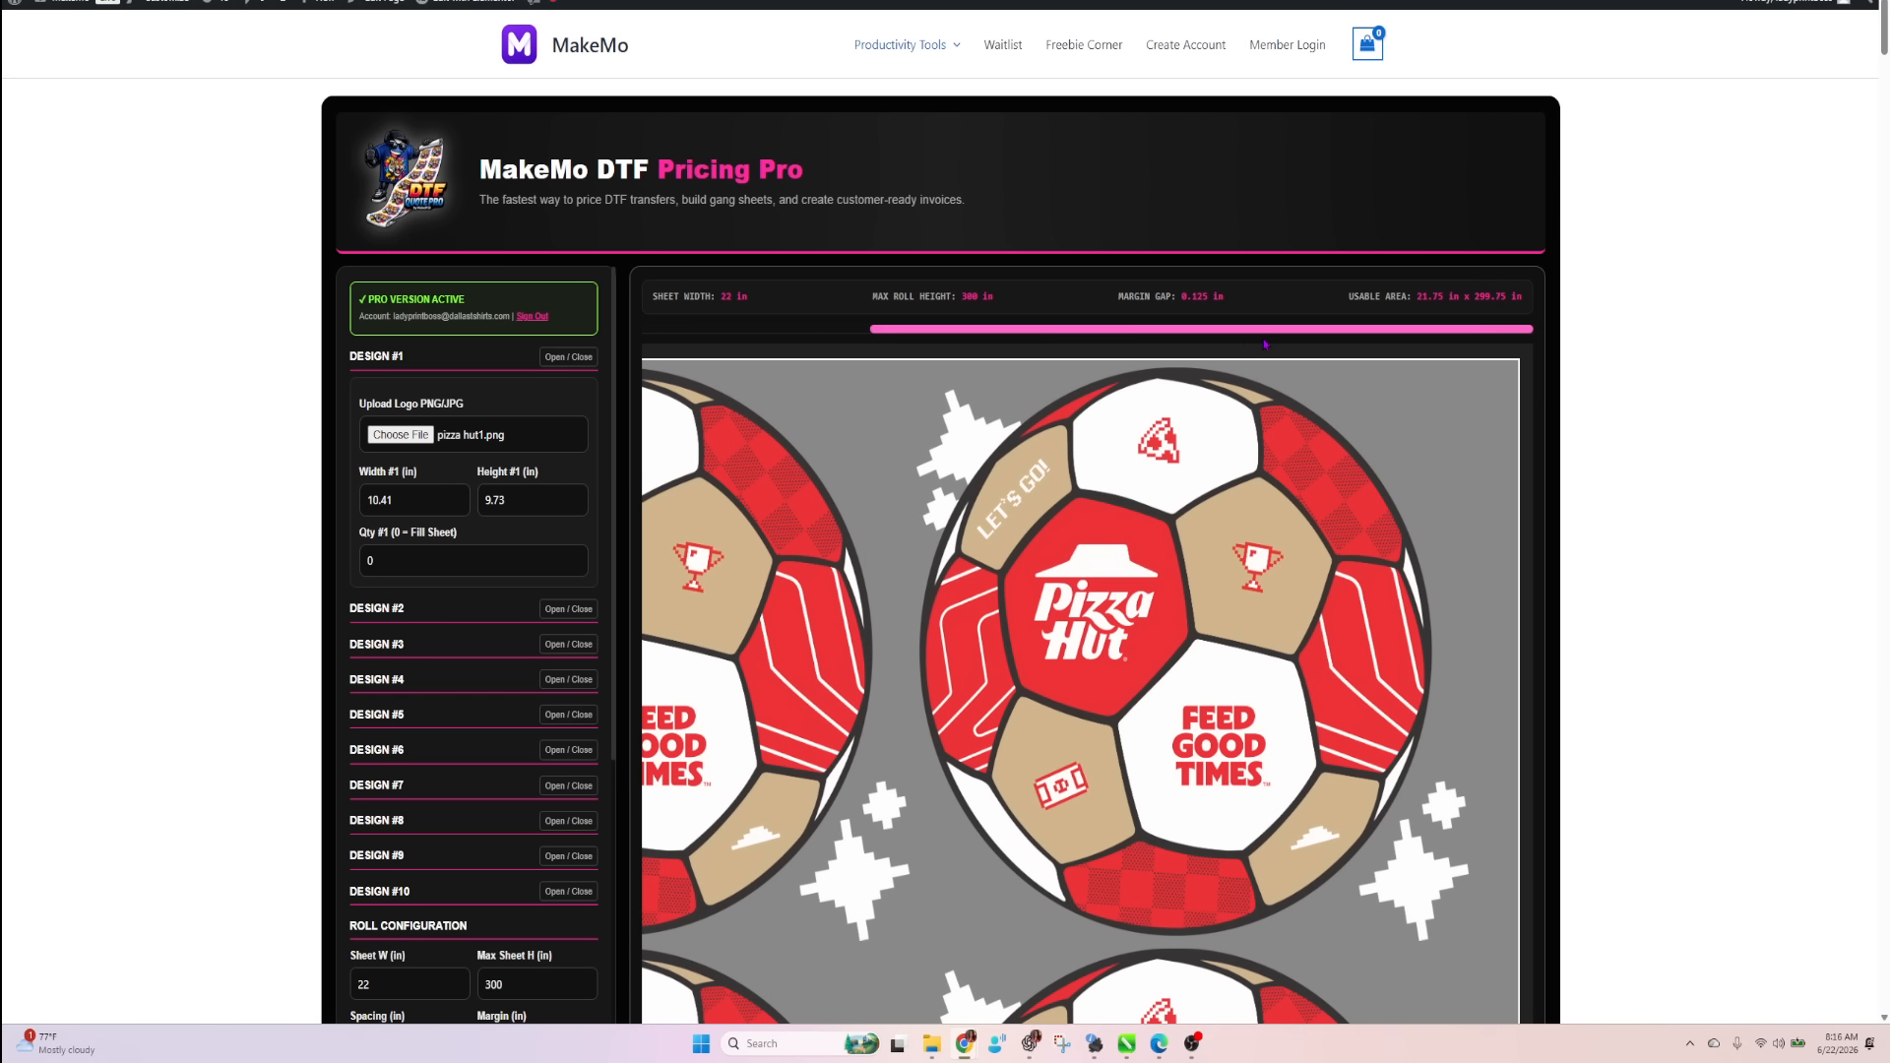
Set the quantity of Design #1 to 12.
{"action": "left_click_drag", "start_coordinate": [1008, 360], "coordinate": [778, 363]}
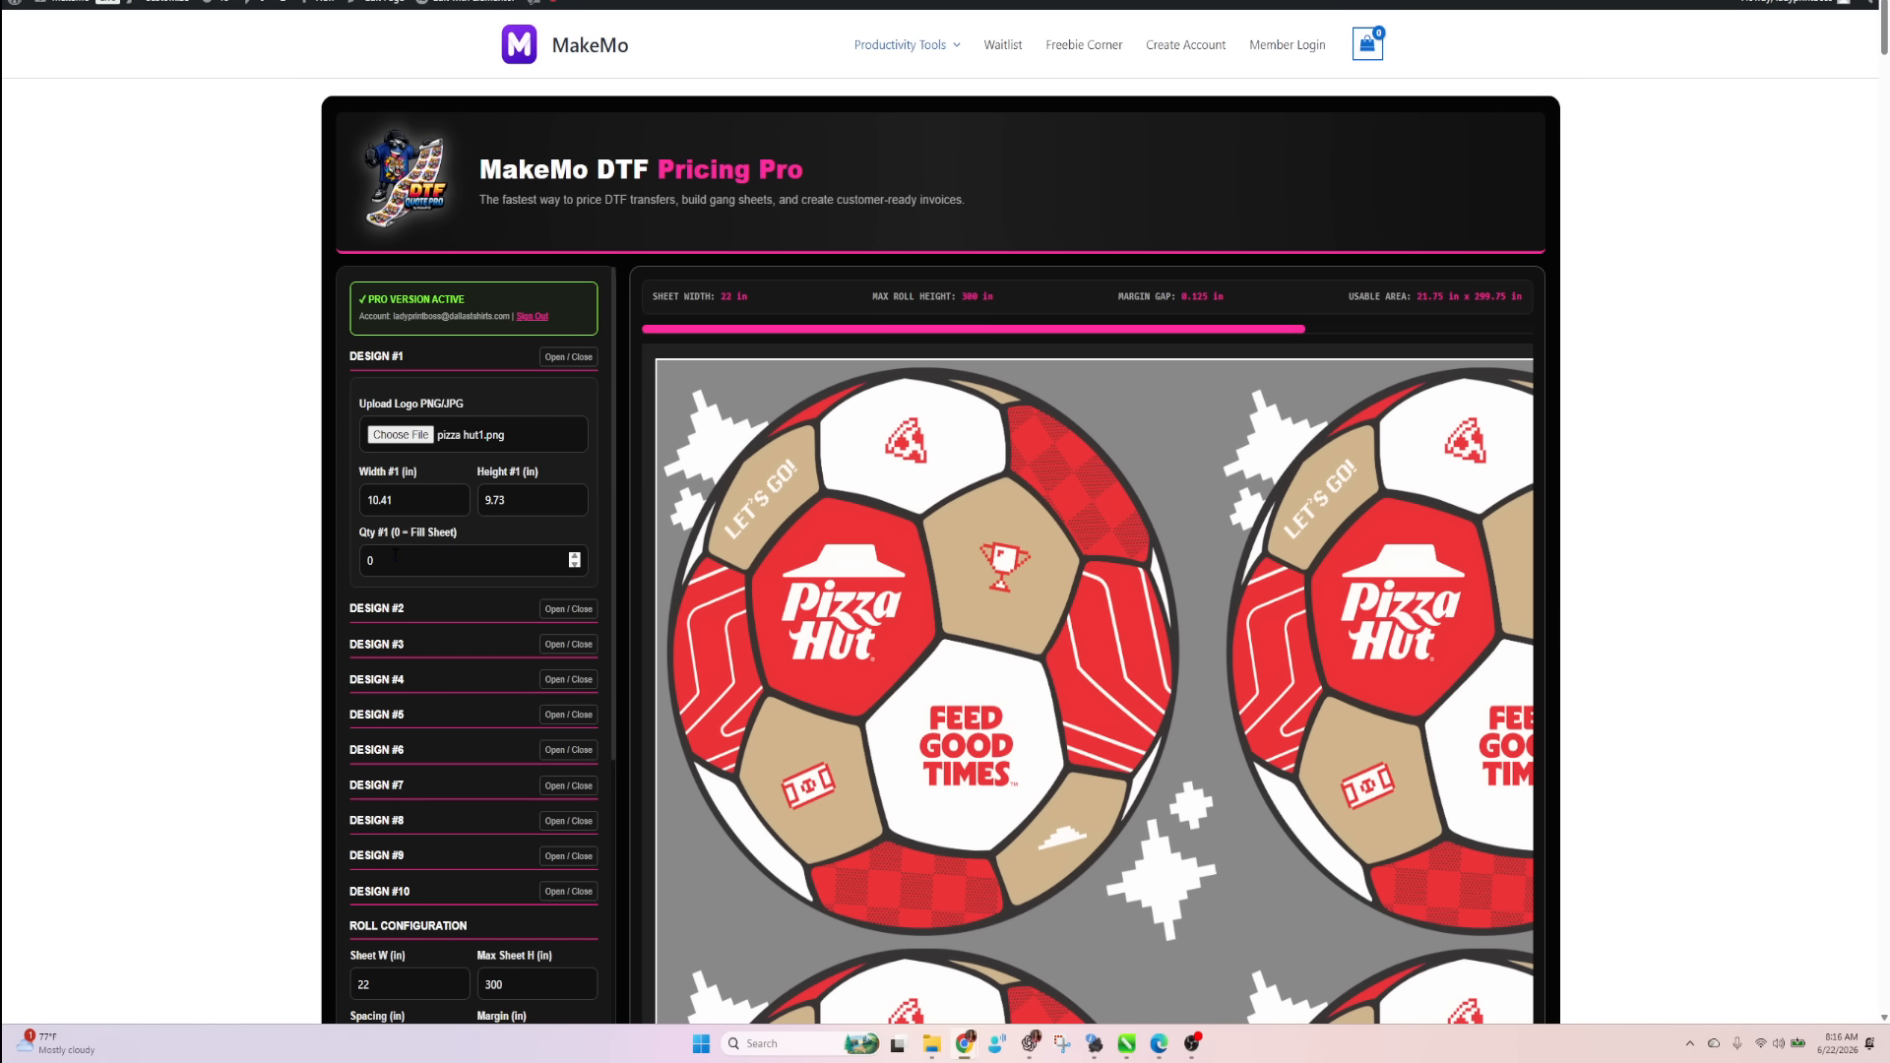
{"action": "double_click", "coordinate": [386, 554]}
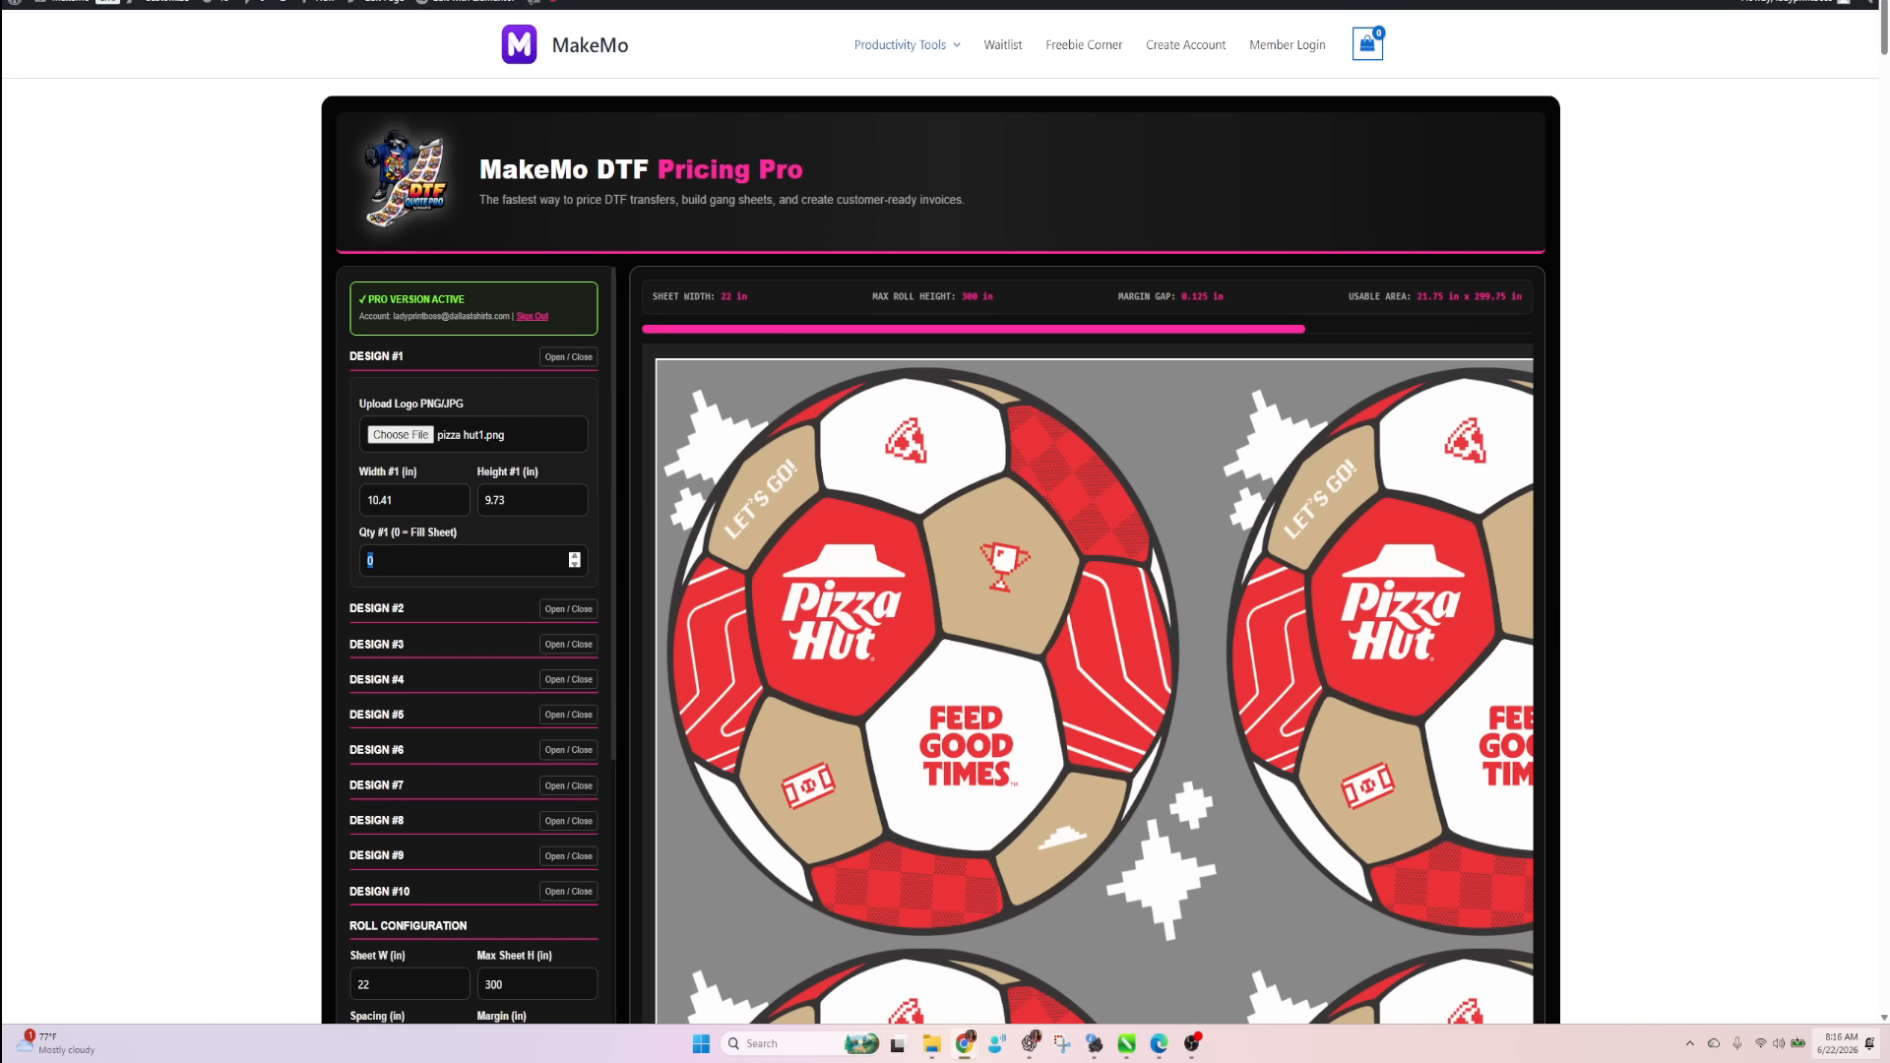
{"action": "type", "text": "12"}
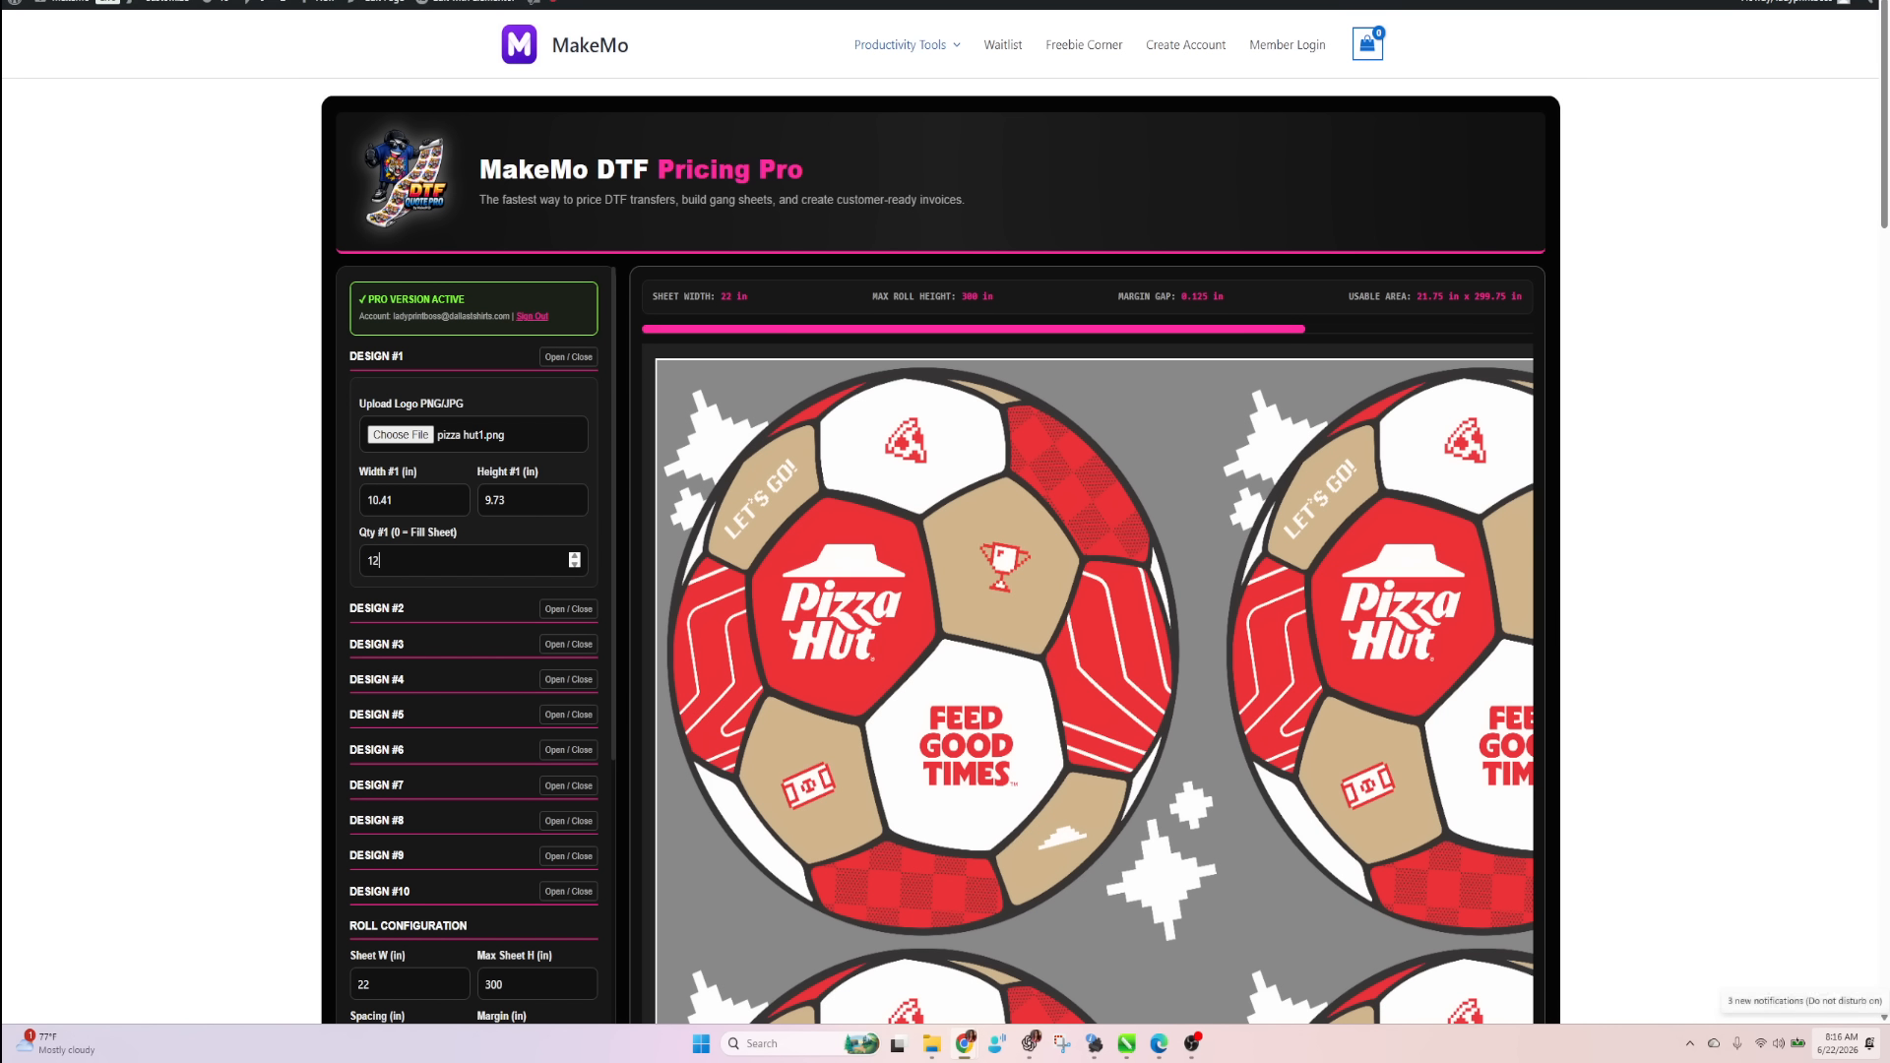
Upload pizza hut3.png as Design #2 and set its quantity to 12.
{"action": "left_click", "coordinate": [560, 611]}
{"action": "left_click", "coordinate": [449, 687]}
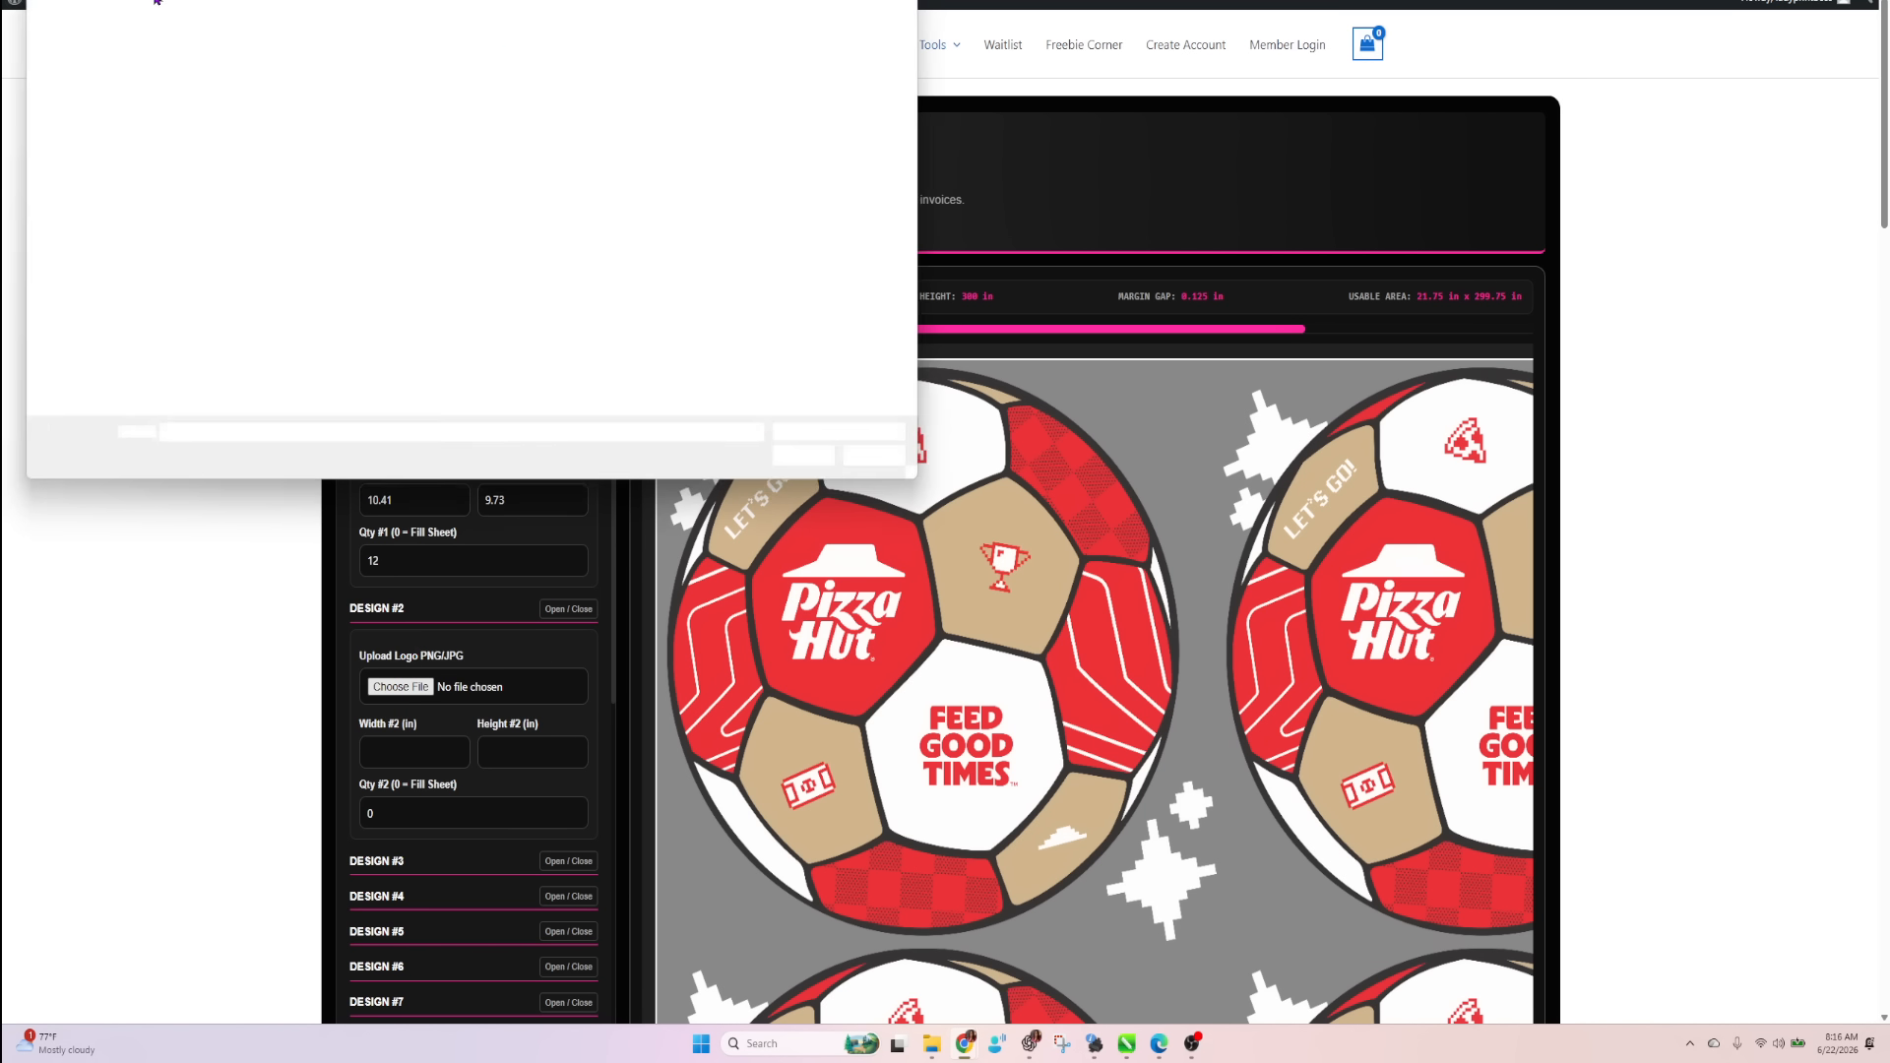
{"action": "left_click", "coordinate": [351, 44]}
{"action": "left_click", "coordinate": [453, 40]}
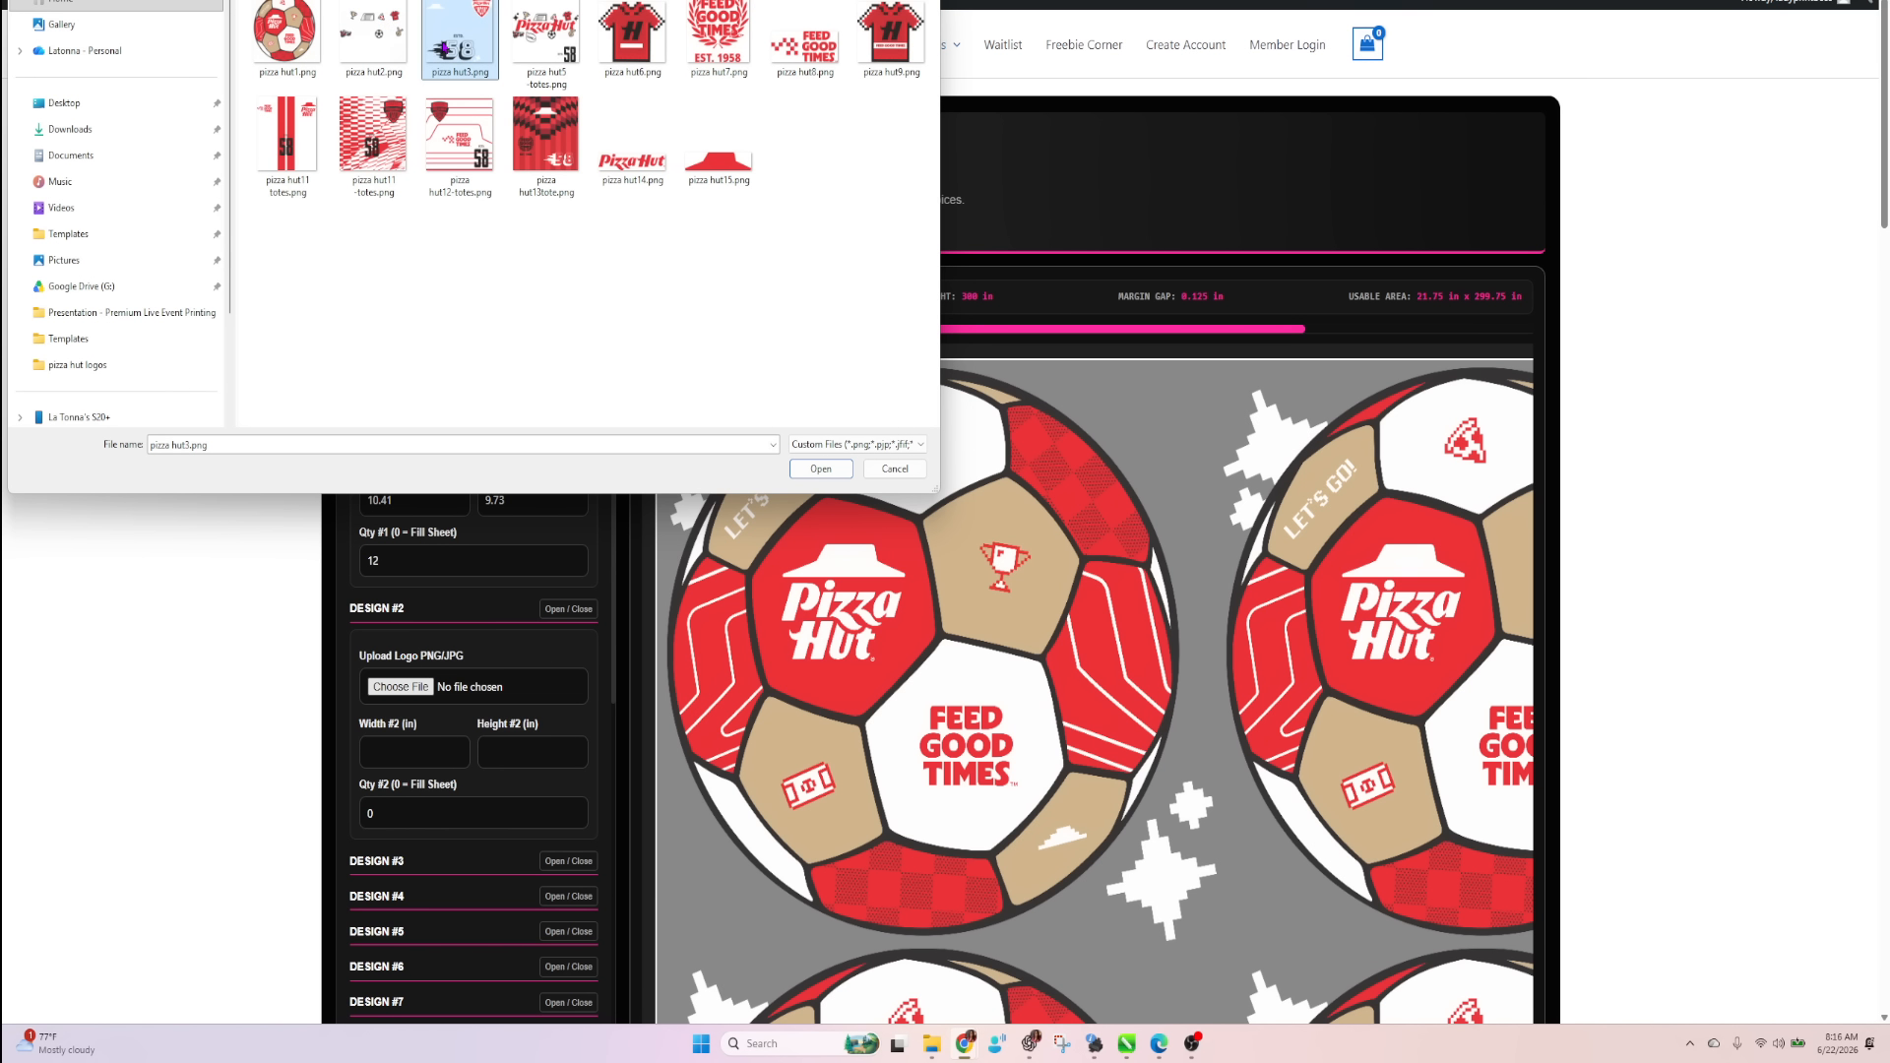
{"action": "left_click", "coordinate": [825, 468]}
{"action": "double_click", "coordinate": [413, 813]}
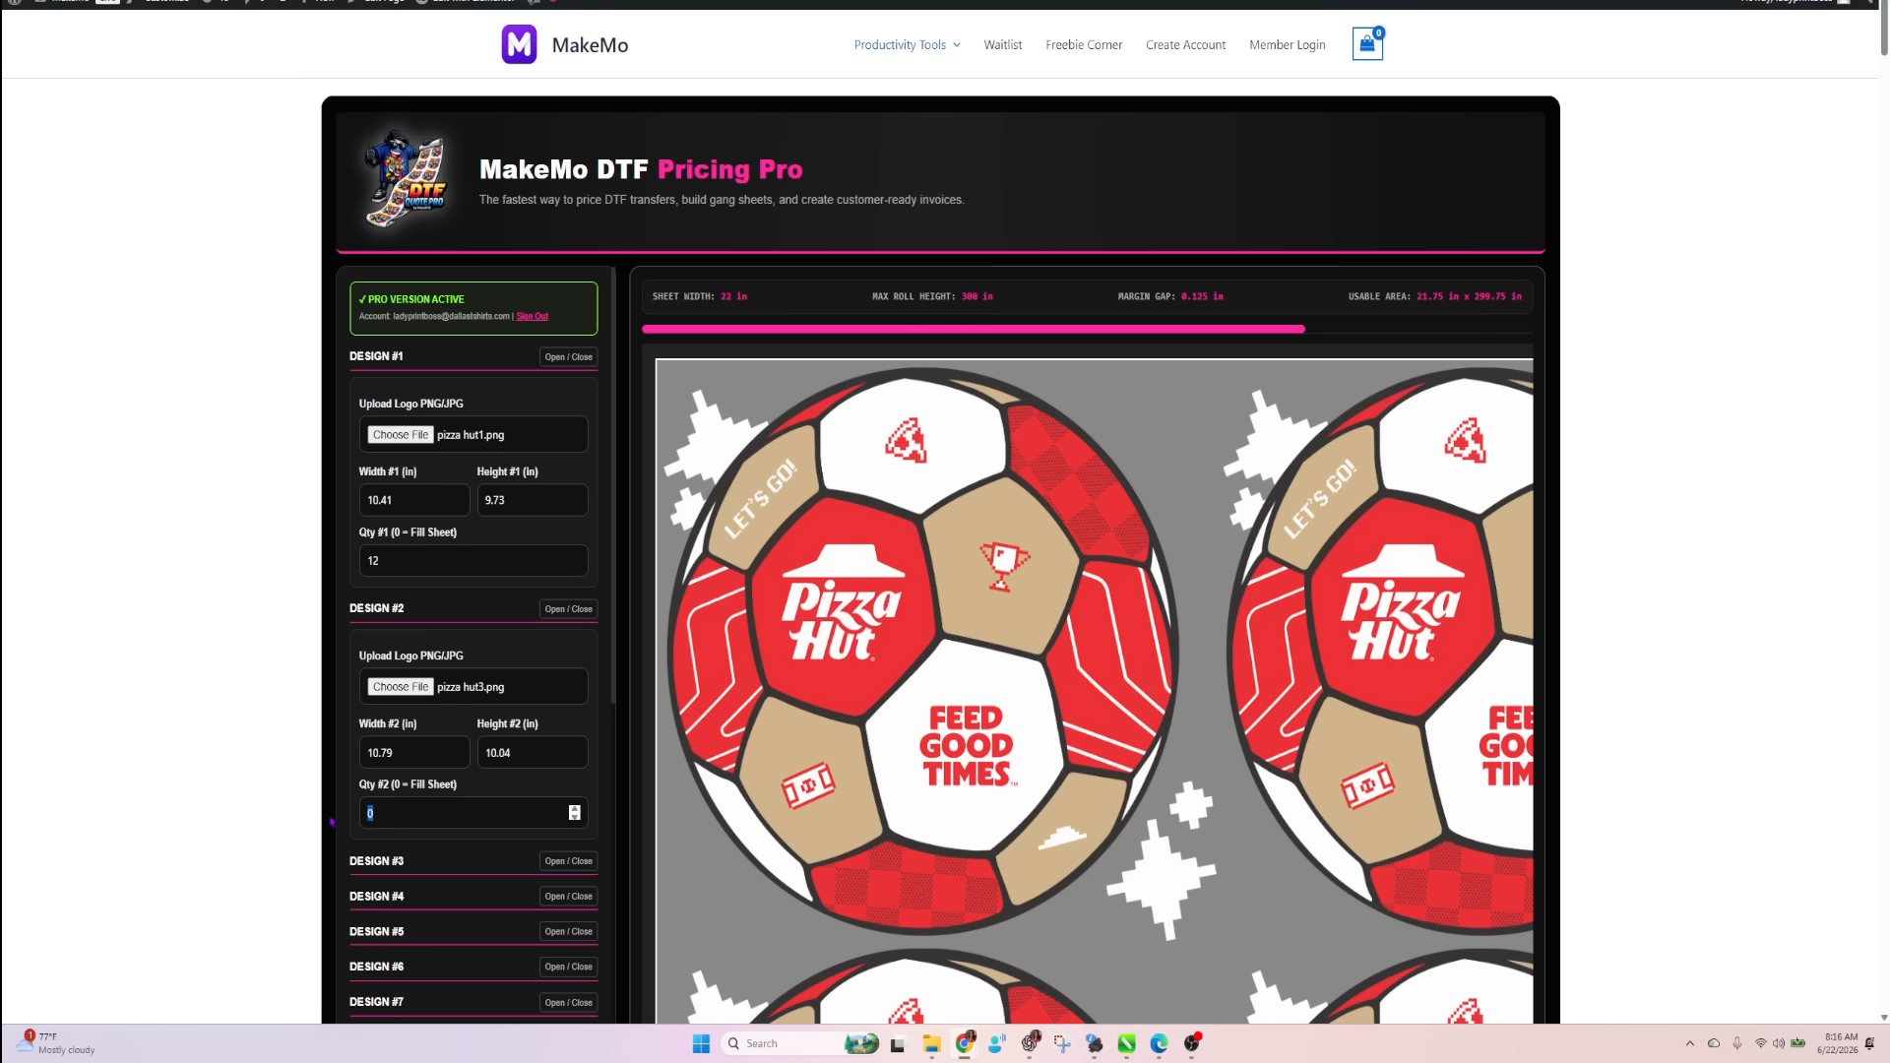
{"action": "type", "text": "12"}
Upload pizza hut6.png as Design #3 and set its quantity to 19.
{"action": "scroll", "coordinate": [497, 728], "scroll_direction": "down", "scroll_amount": 3}
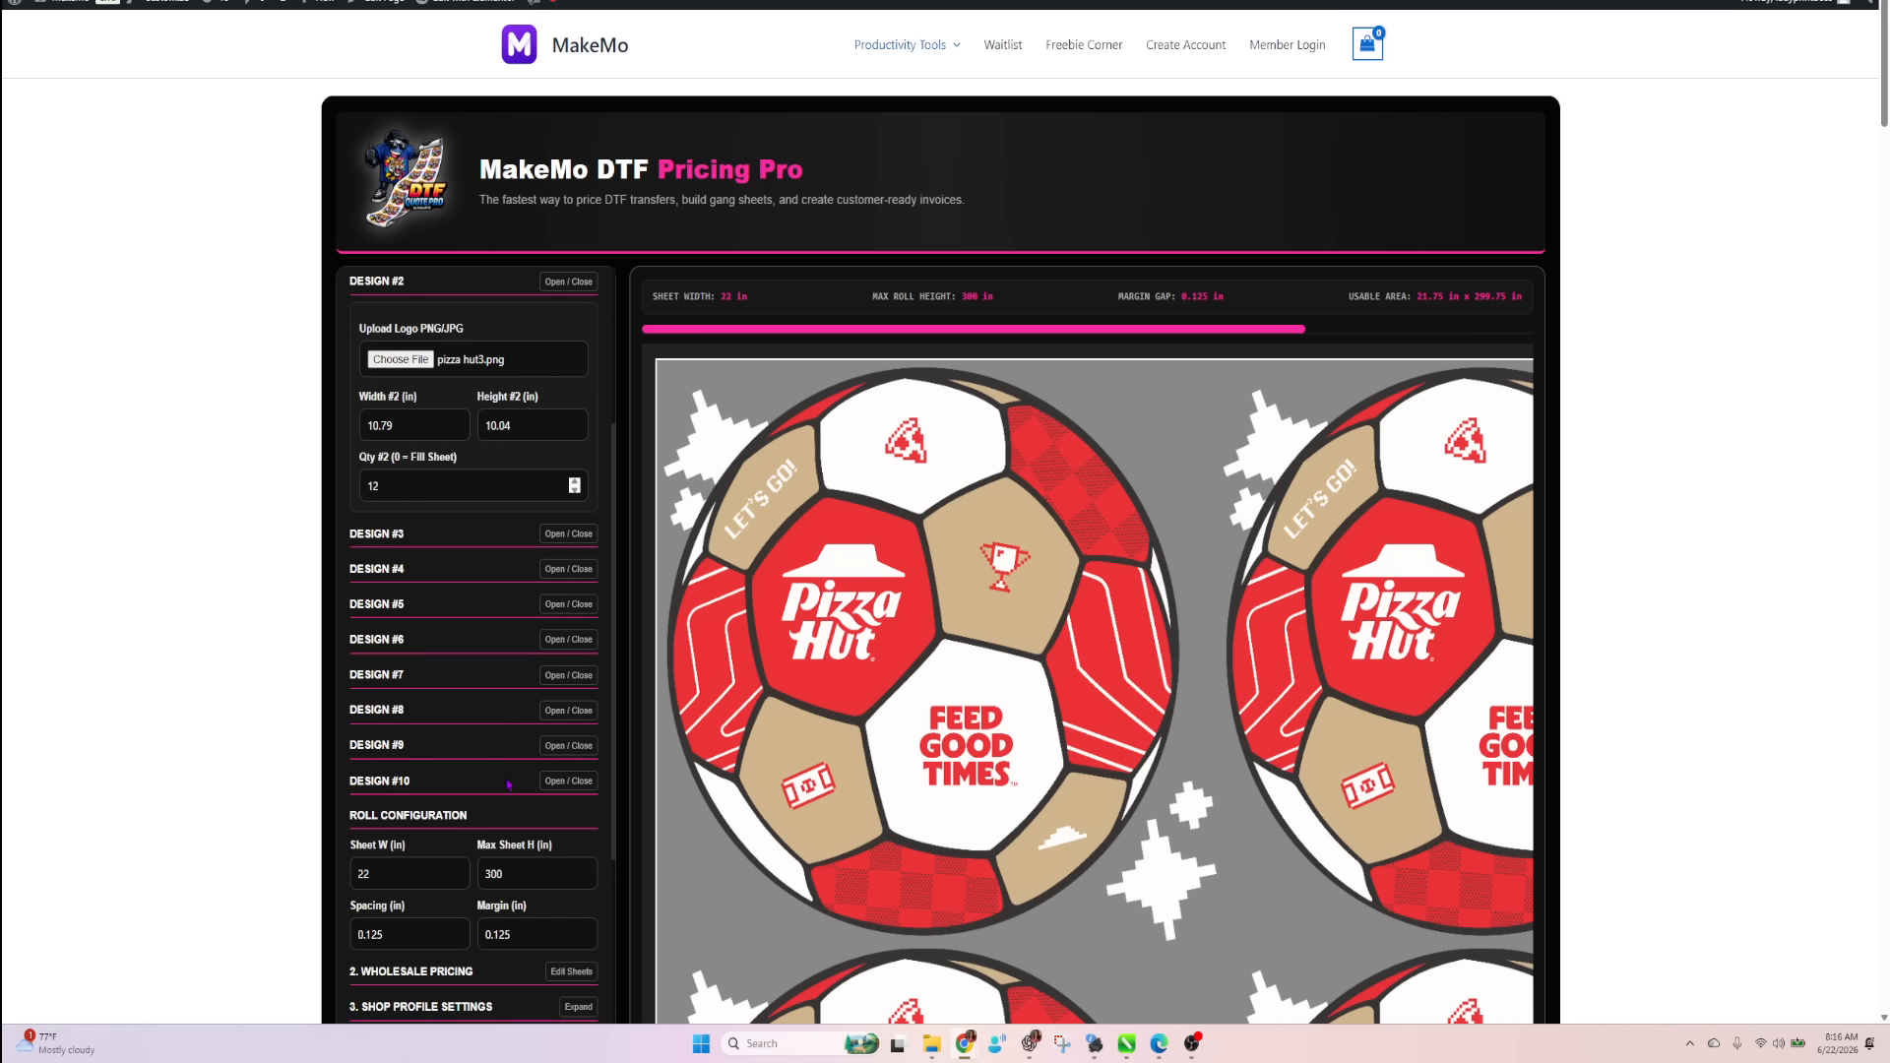
{"action": "left_click", "coordinate": [580, 535]}
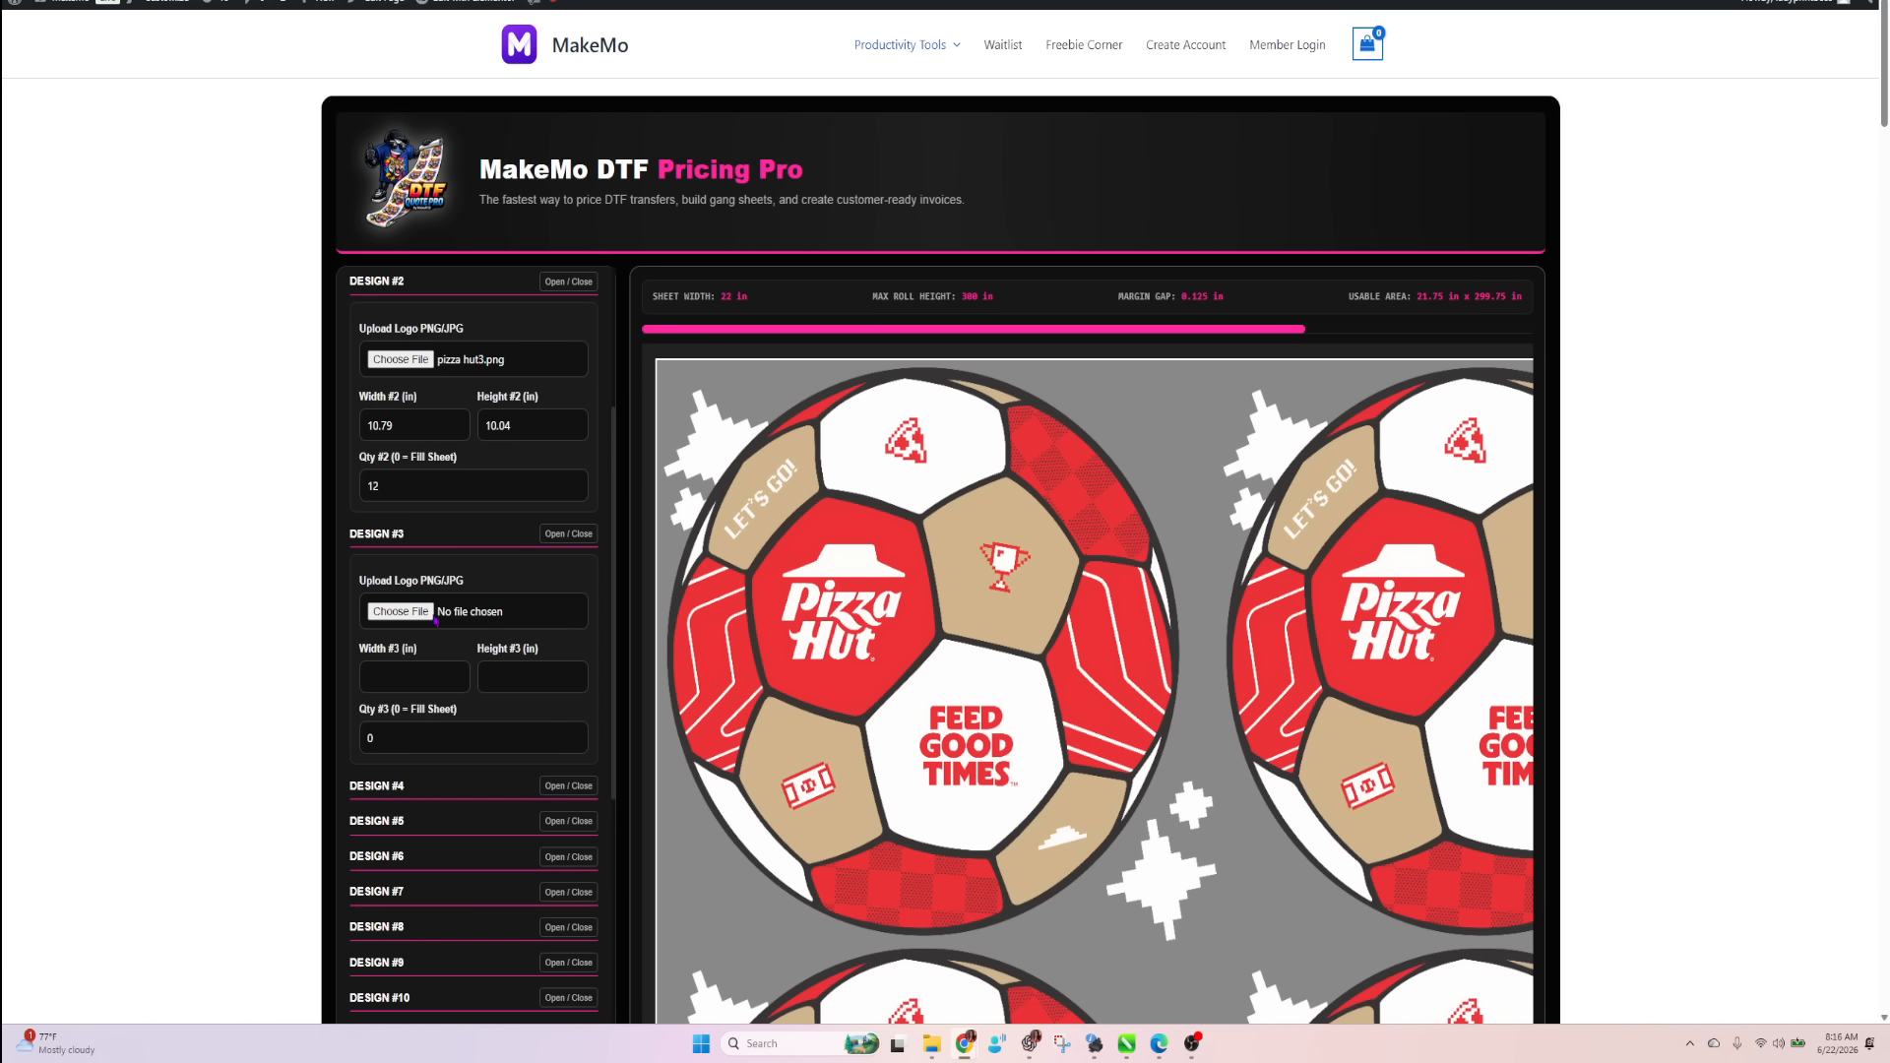
{"action": "left_click", "coordinate": [397, 615]}
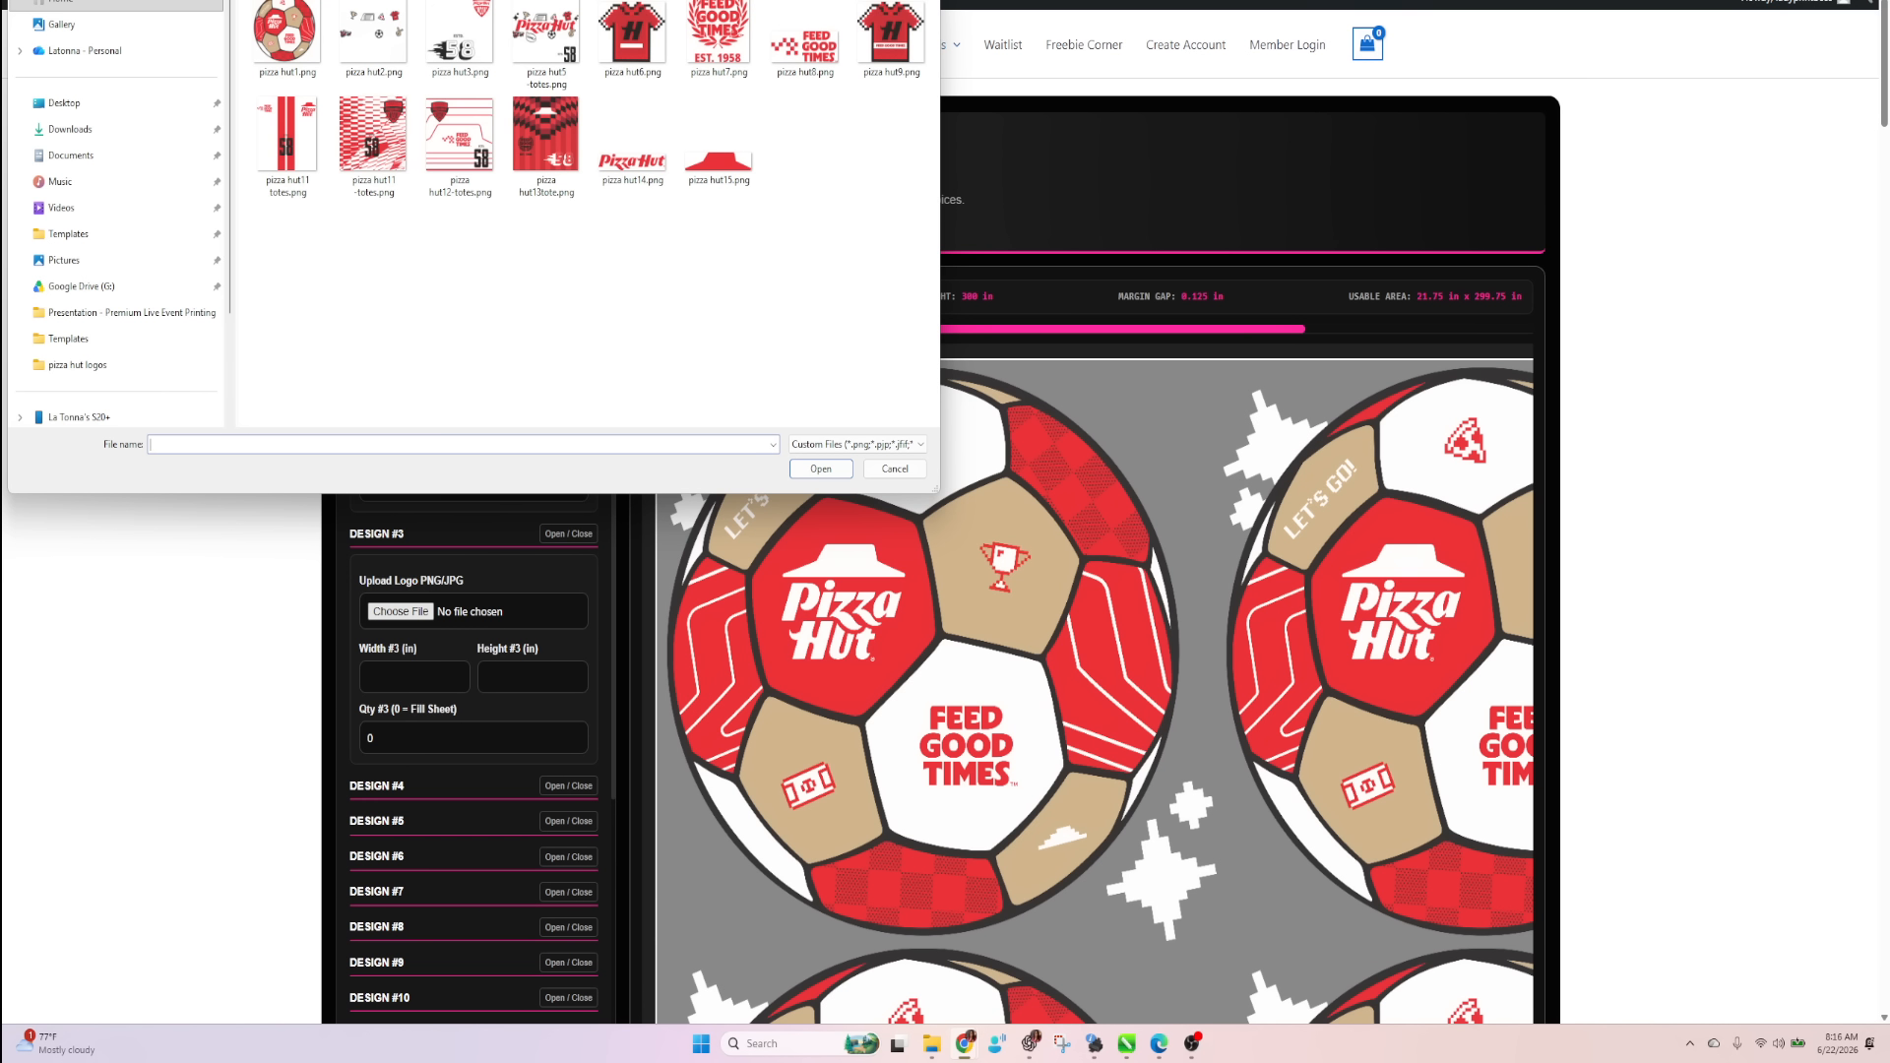
{"action": "left_click", "coordinate": [636, 38]}
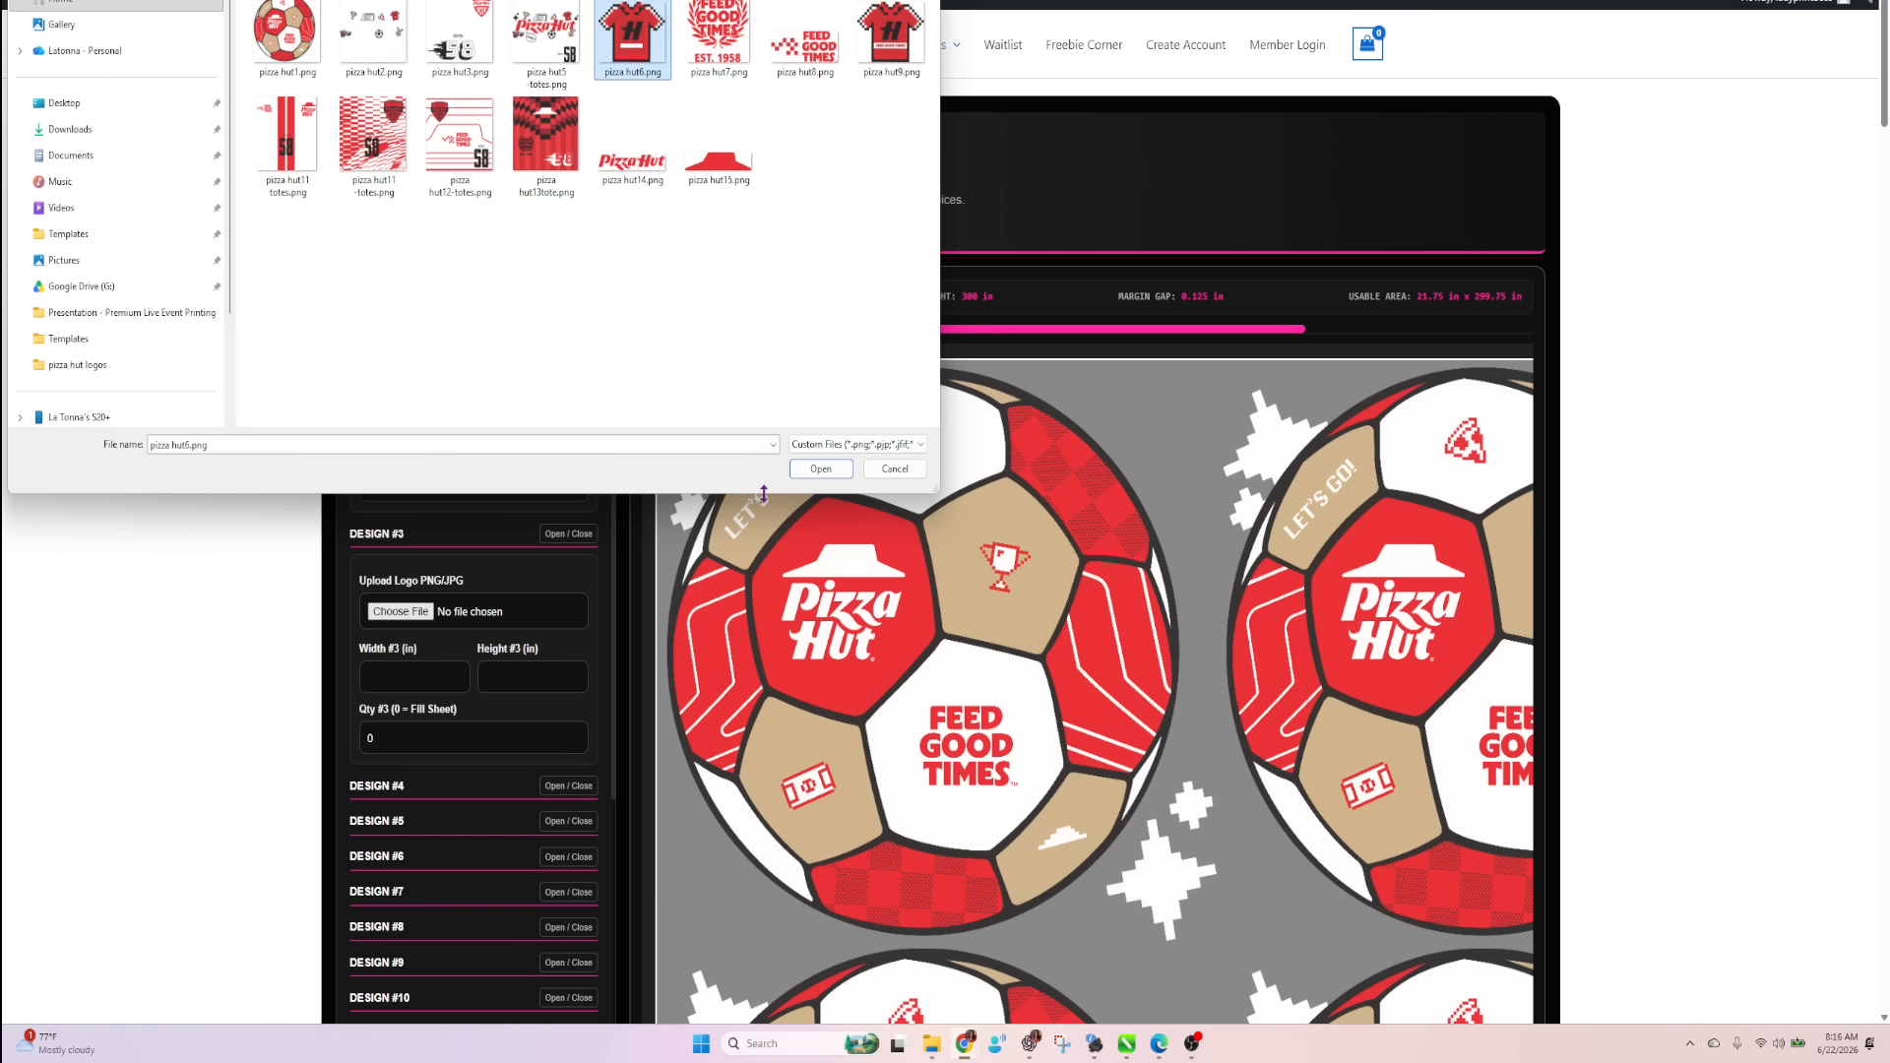
{"action": "left_click", "coordinate": [821, 470]}
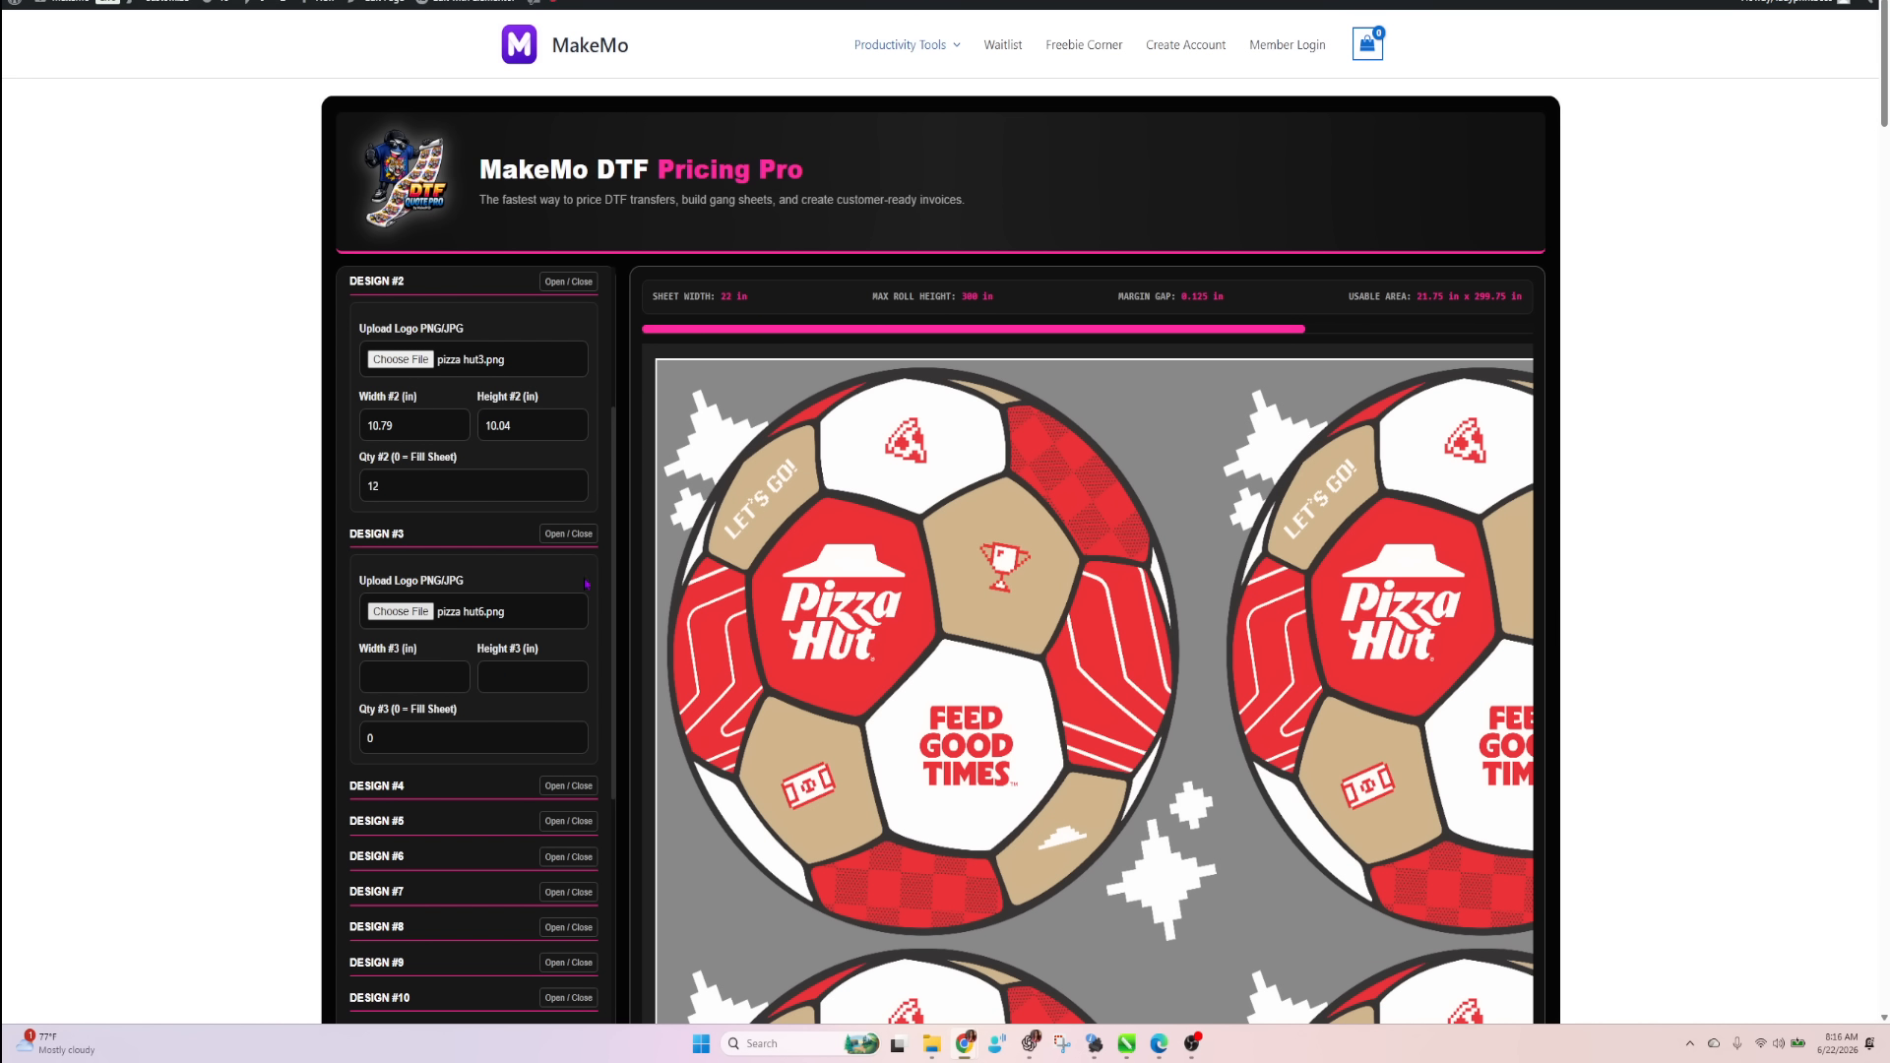
{"action": "double_click", "coordinate": [372, 739]}
{"action": "type", "text": "20"}
Upload pizza hut7.png as Design #4 and set its quantity to 20.
{"action": "scroll", "coordinate": [463, 724], "scroll_direction": "down", "scroll_amount": 3}
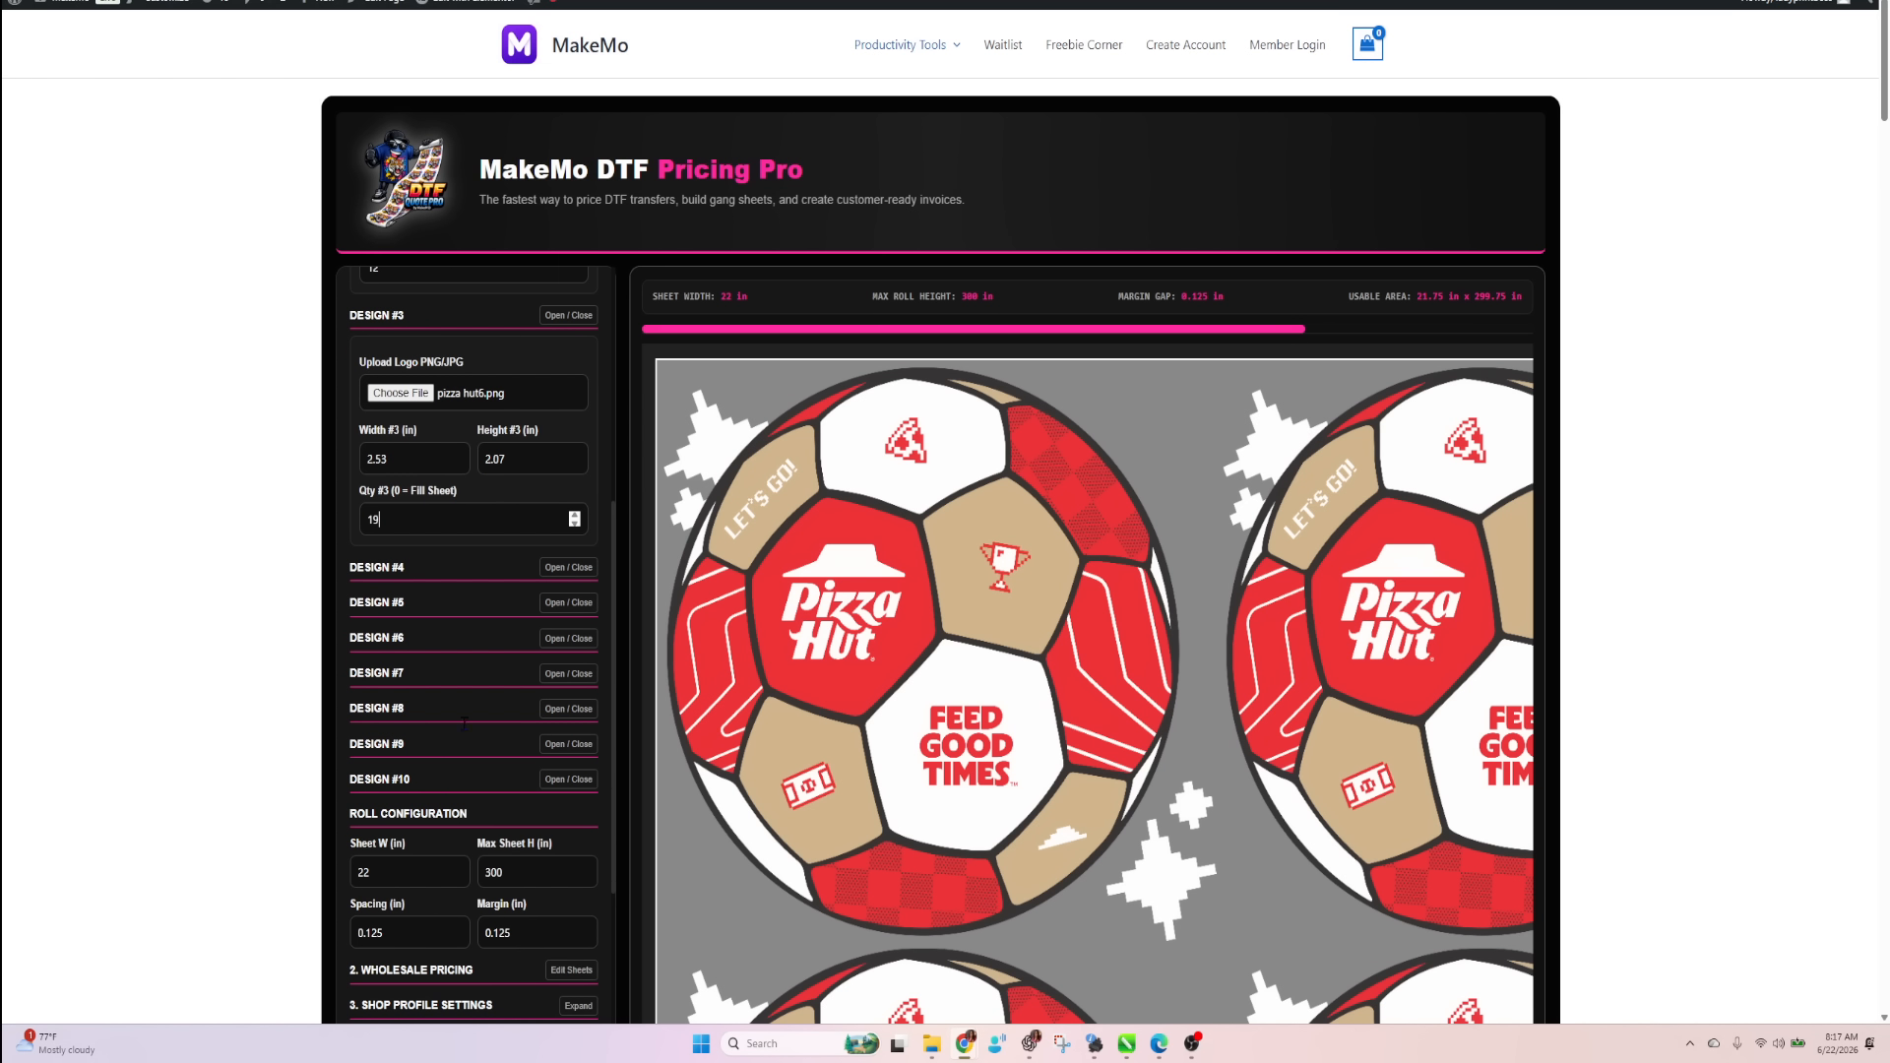
{"action": "left_click", "coordinate": [579, 569]}
{"action": "left_click", "coordinate": [400, 646]}
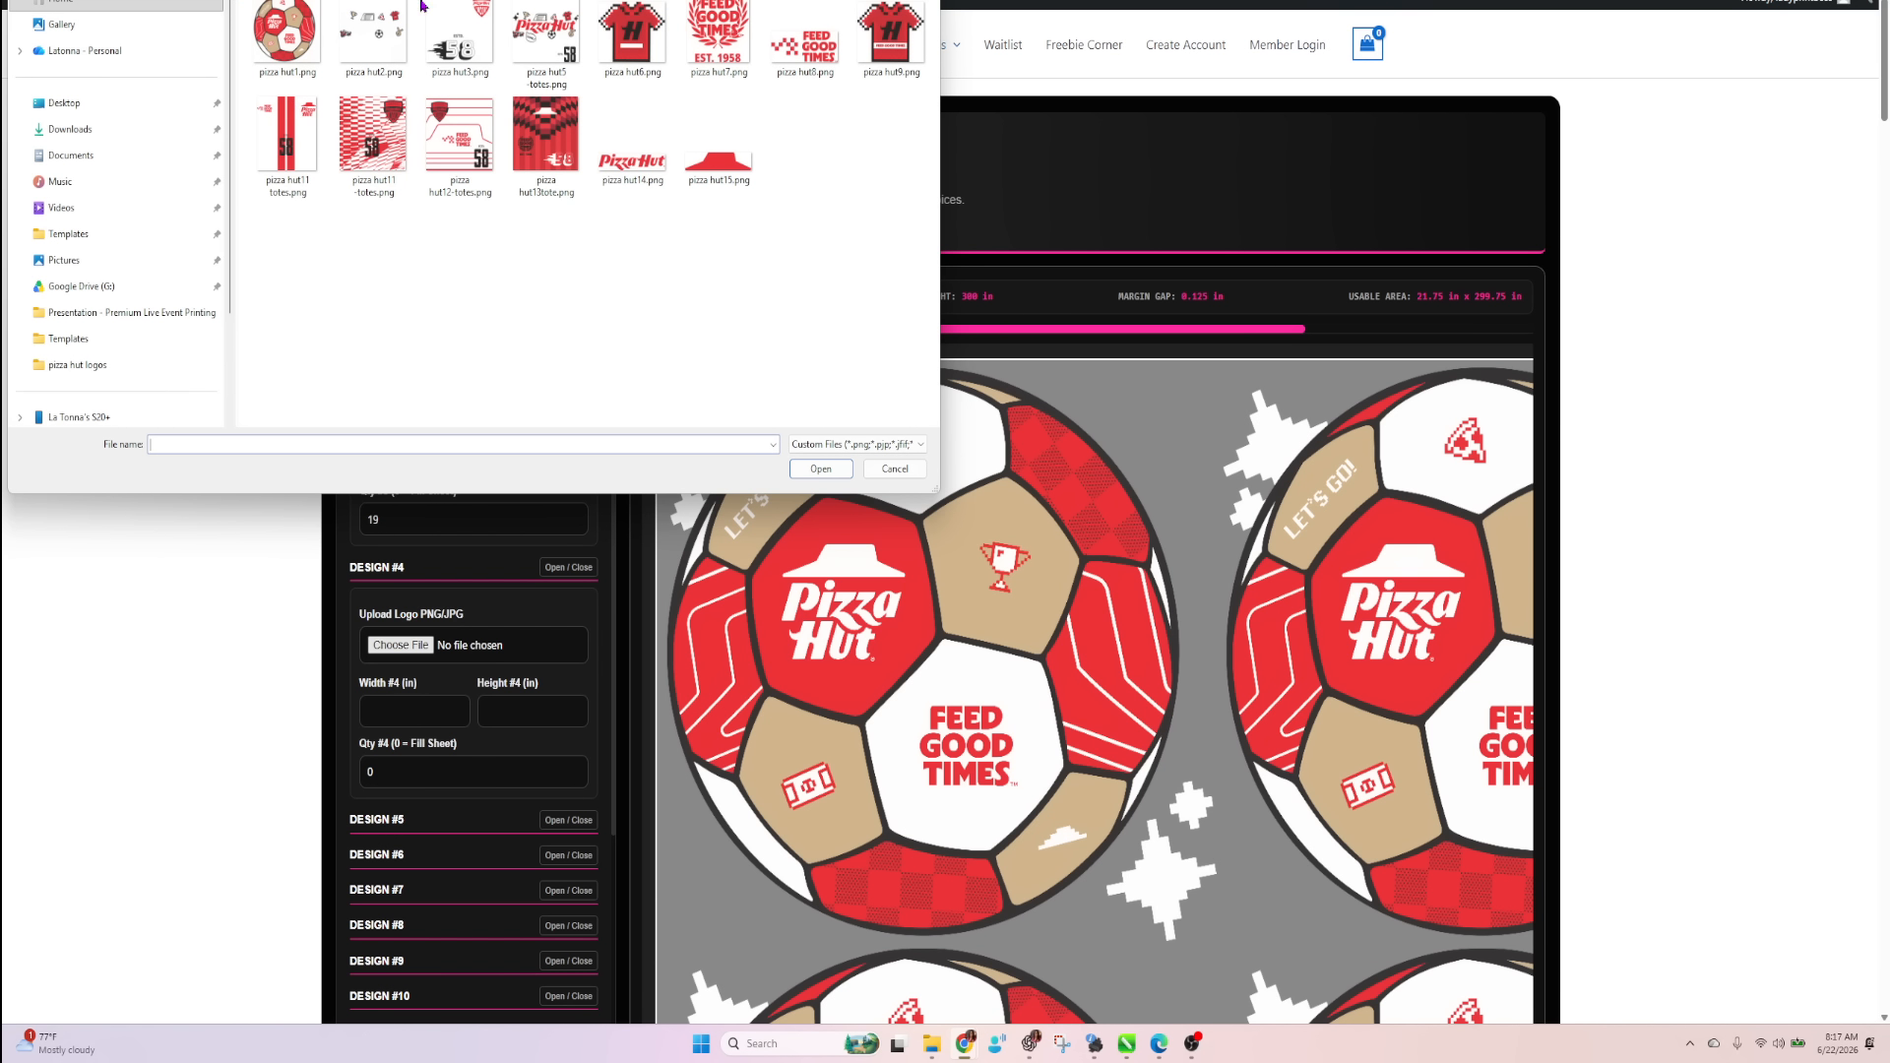
{"action": "left_click", "coordinate": [719, 38]}
{"action": "left_click", "coordinate": [819, 470]}
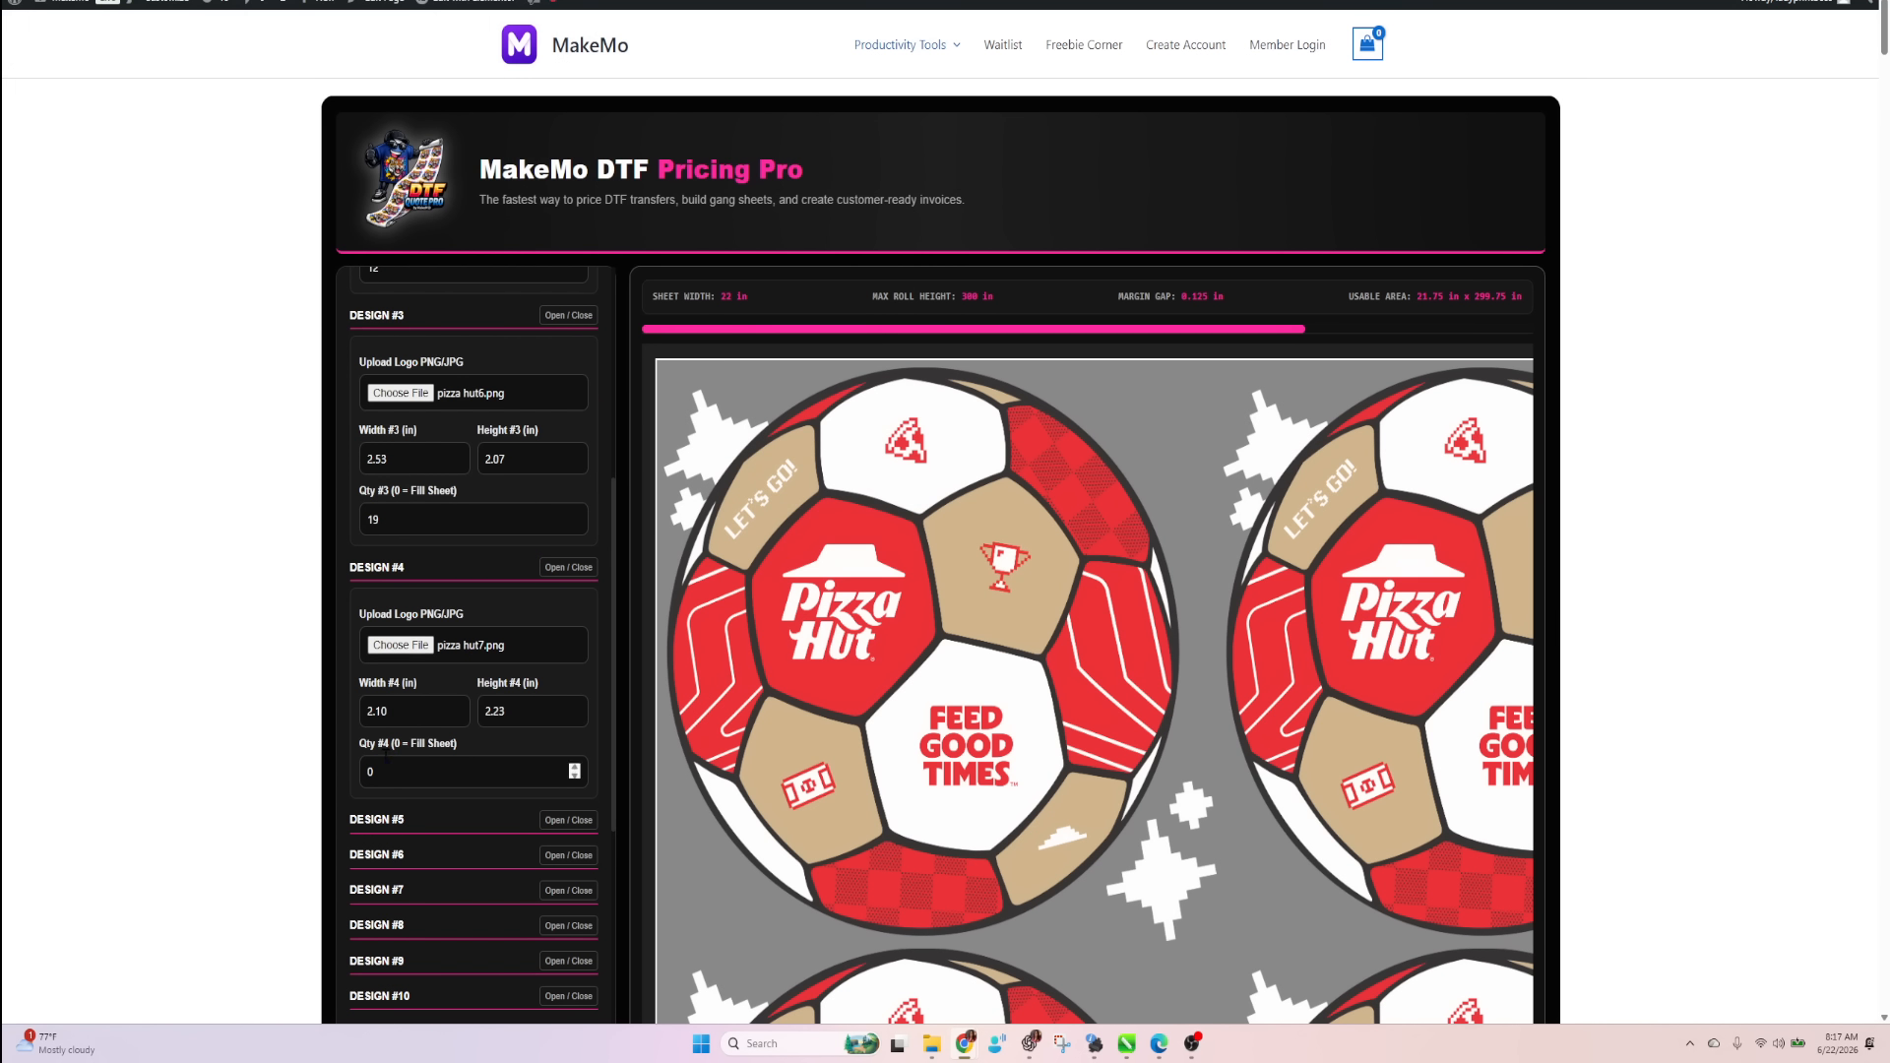
{"action": "double_click", "coordinate": [385, 769]}
{"action": "type", "text": "20"}
Upload pizza hut9.png as Design #5, keeping the quantity at 0 so it fills the rest of the sheet.
{"action": "left_click", "coordinate": [563, 822]}
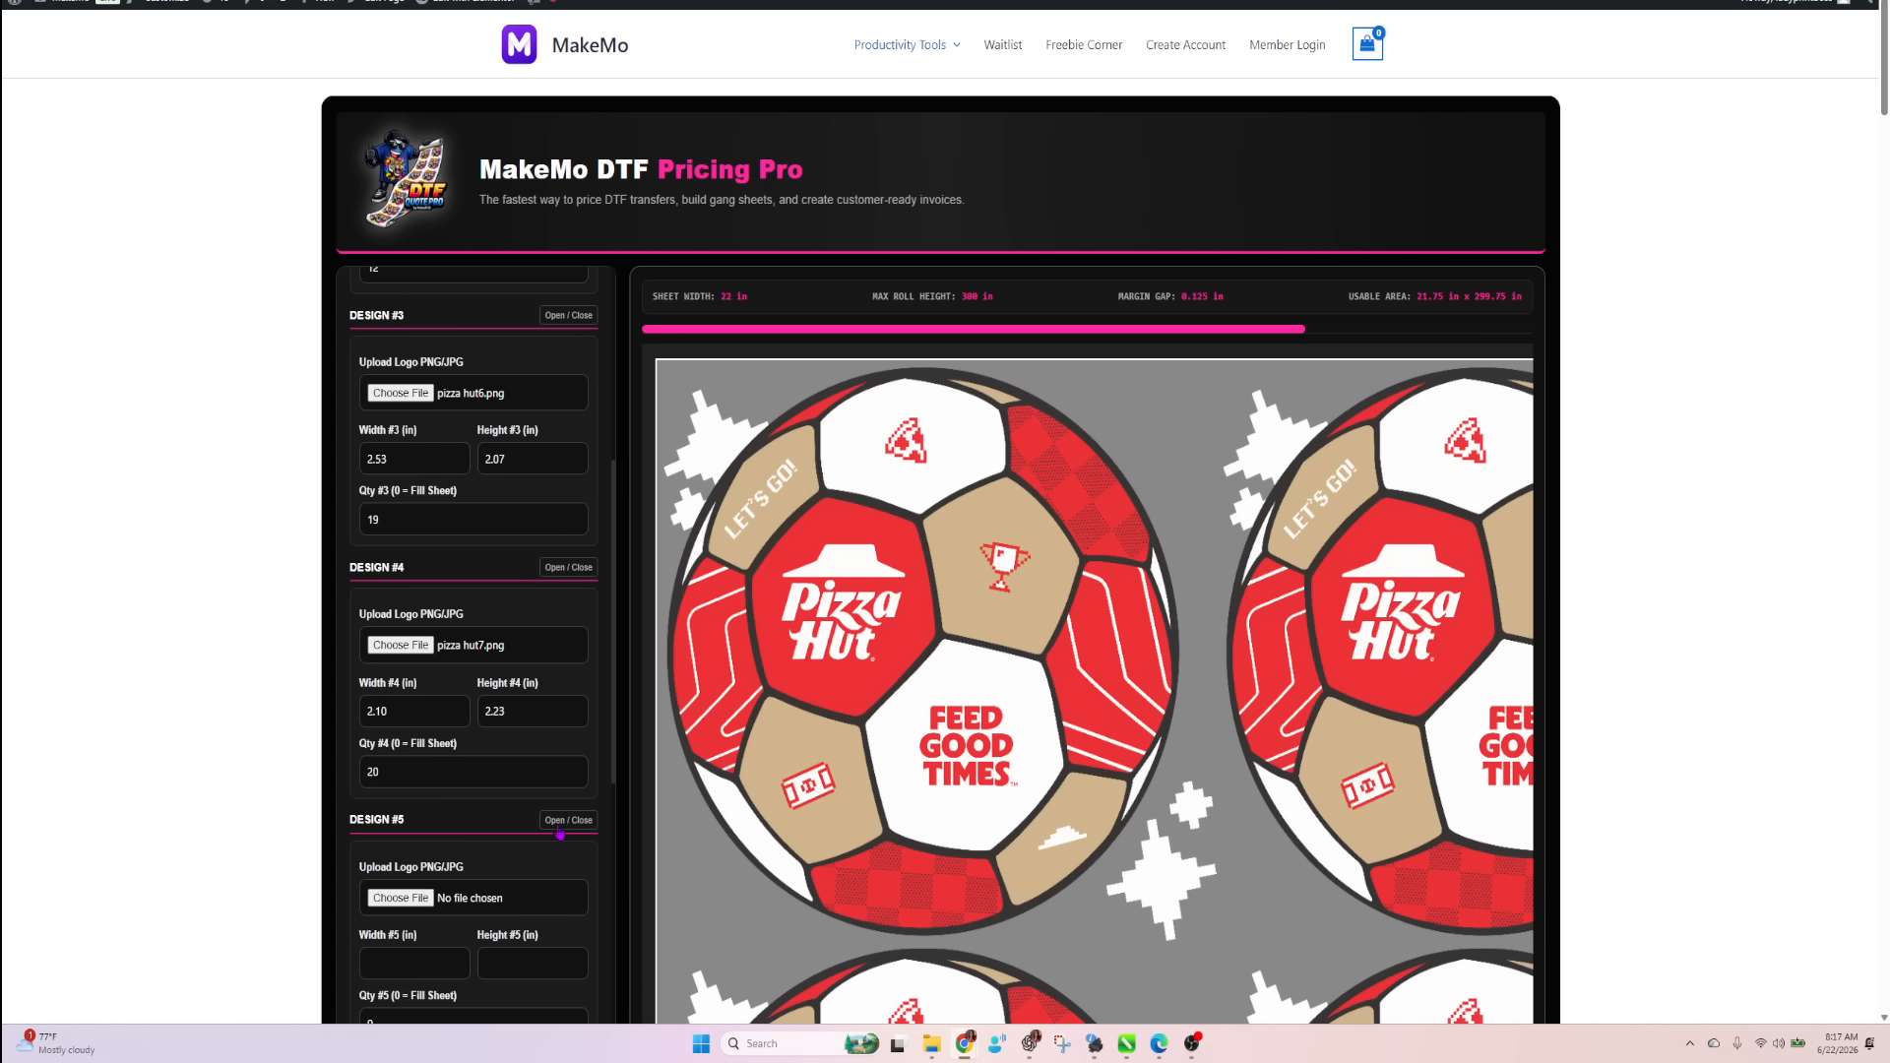
{"action": "scroll", "coordinate": [551, 827], "scroll_direction": "down", "scroll_amount": 2}
{"action": "left_click", "coordinate": [401, 680]}
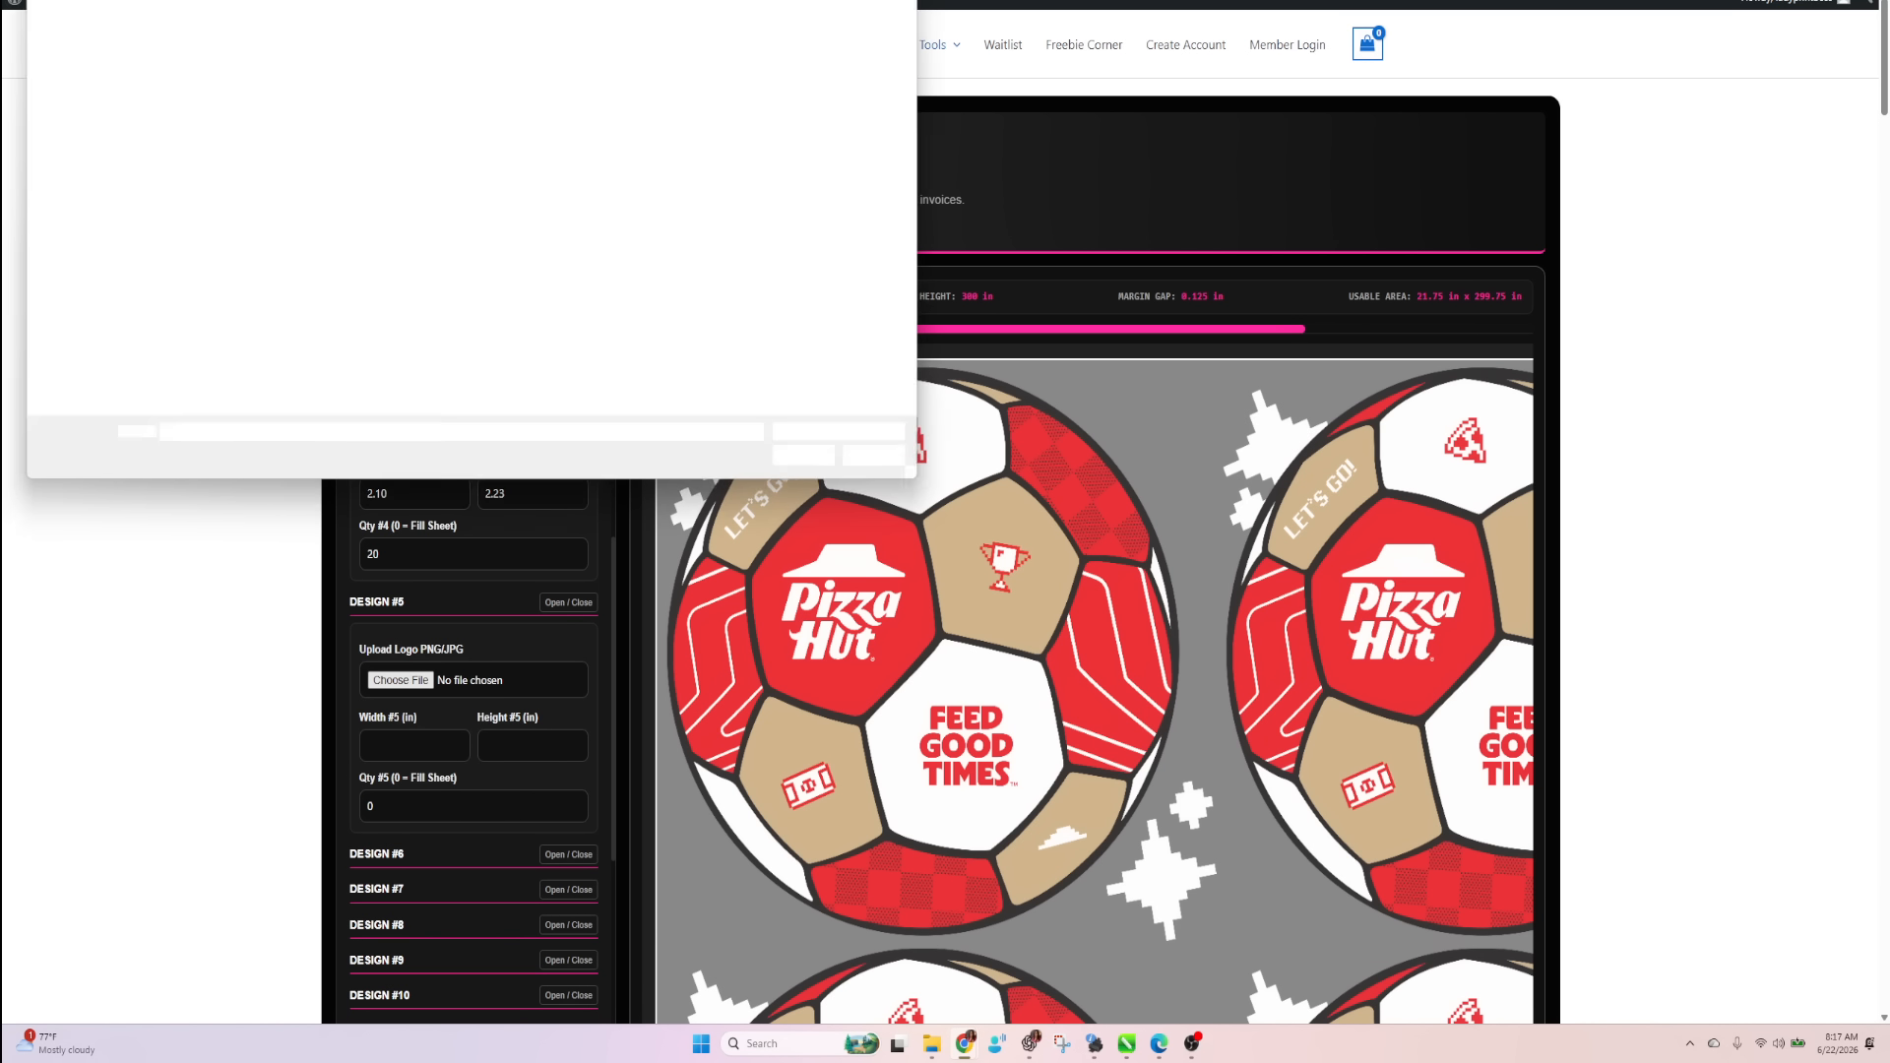
{"action": "left_click", "coordinate": [889, 39]}
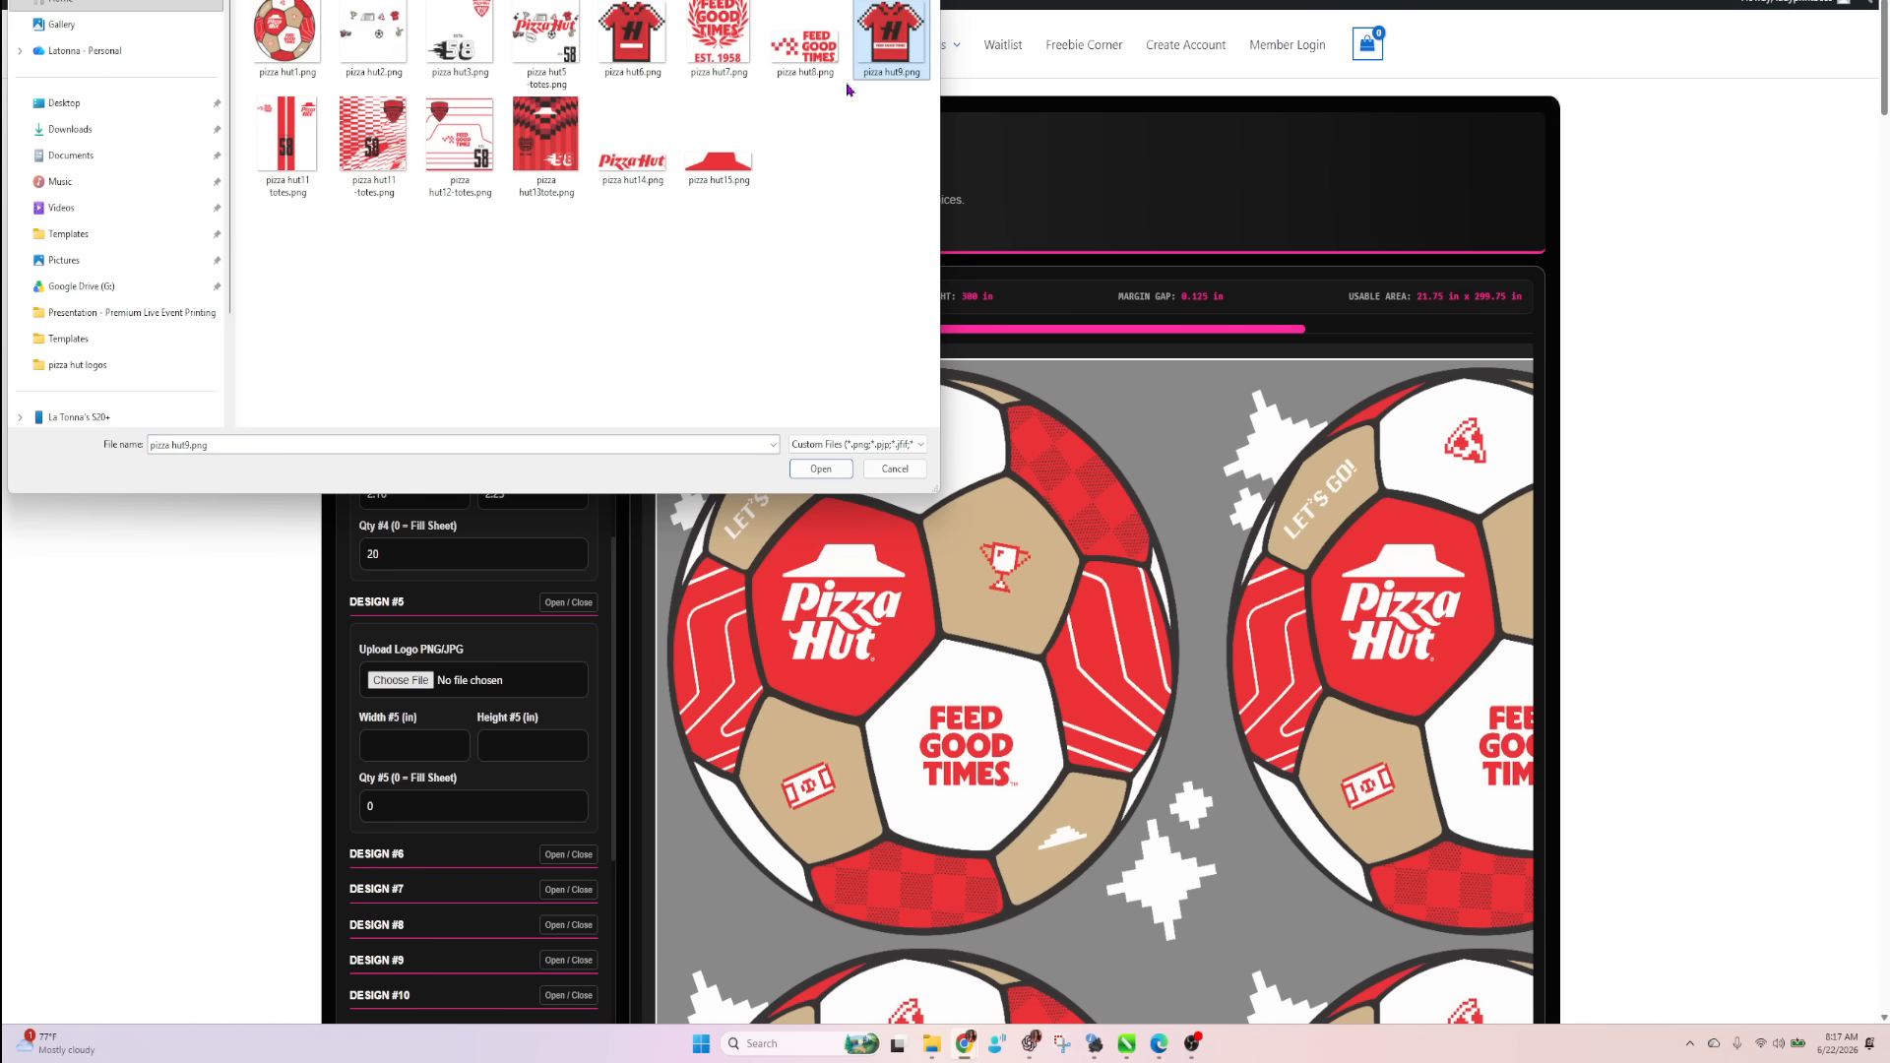
{"action": "left_click", "coordinate": [819, 468]}
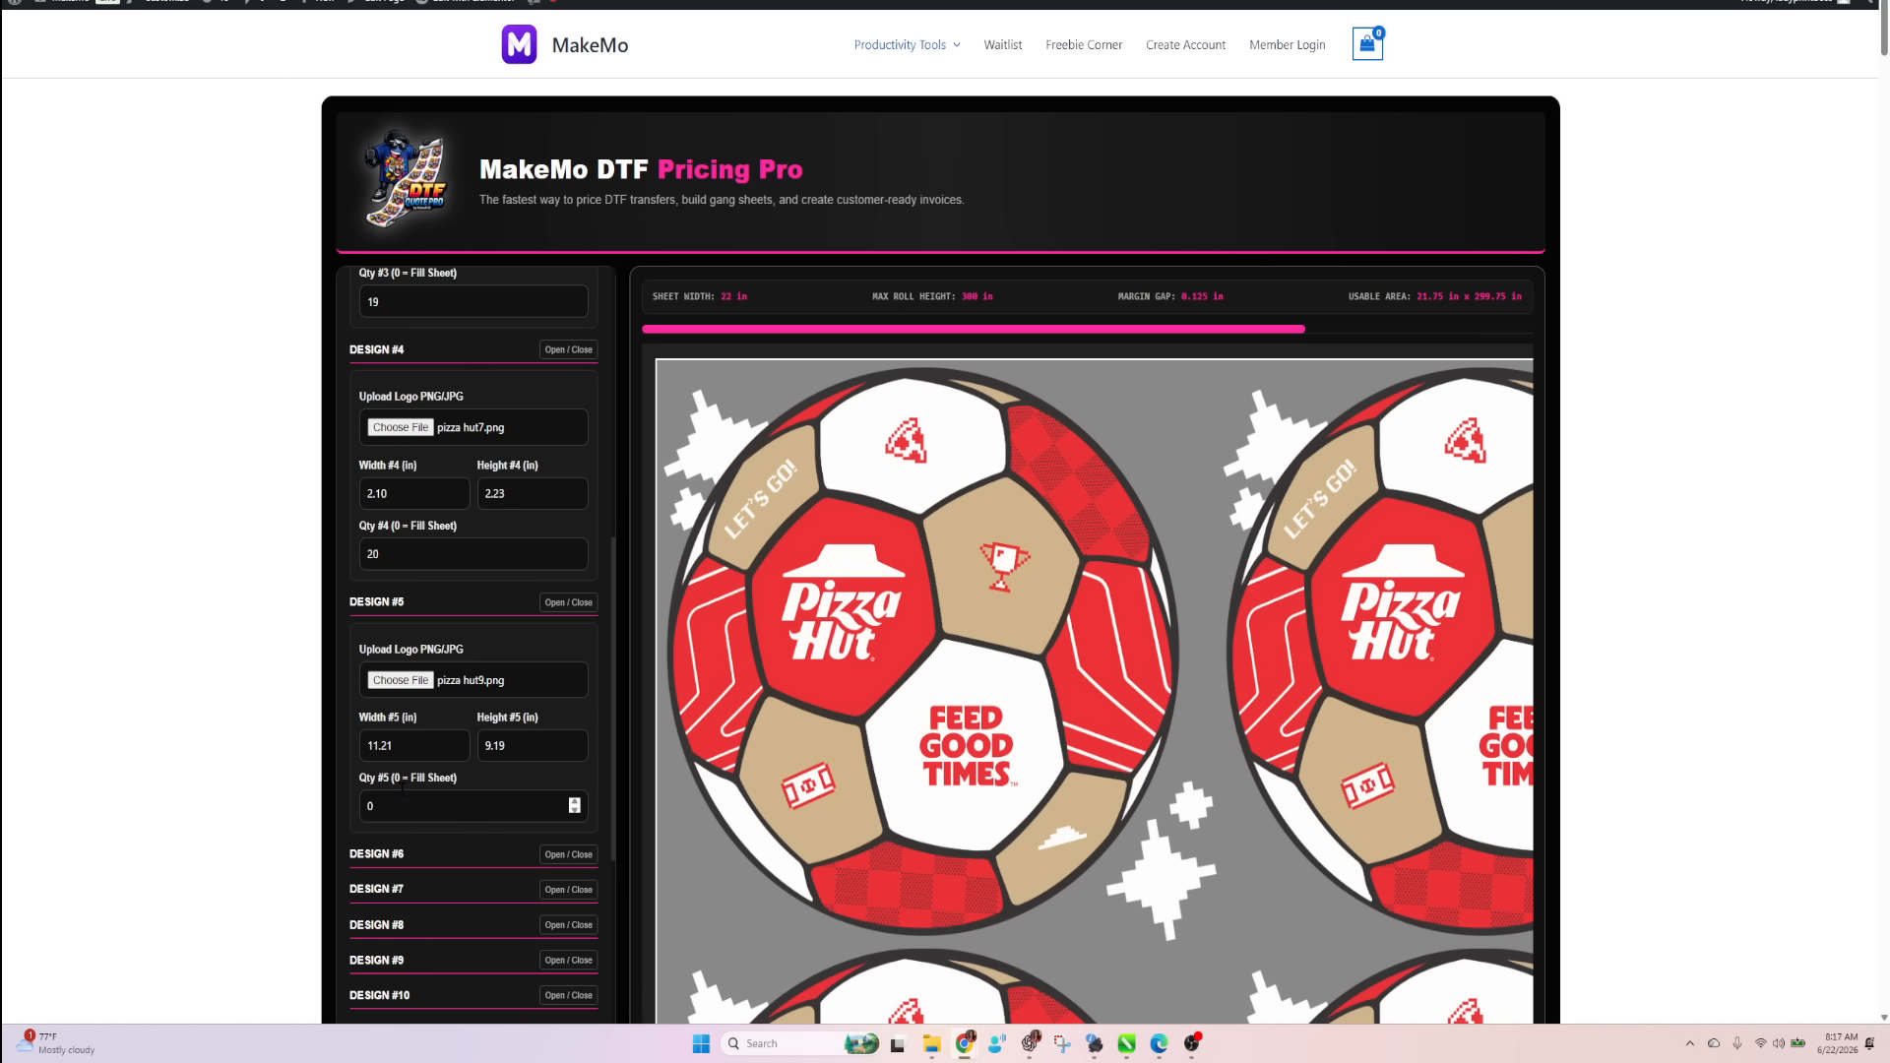
{"action": "left_click", "coordinate": [403, 687]}
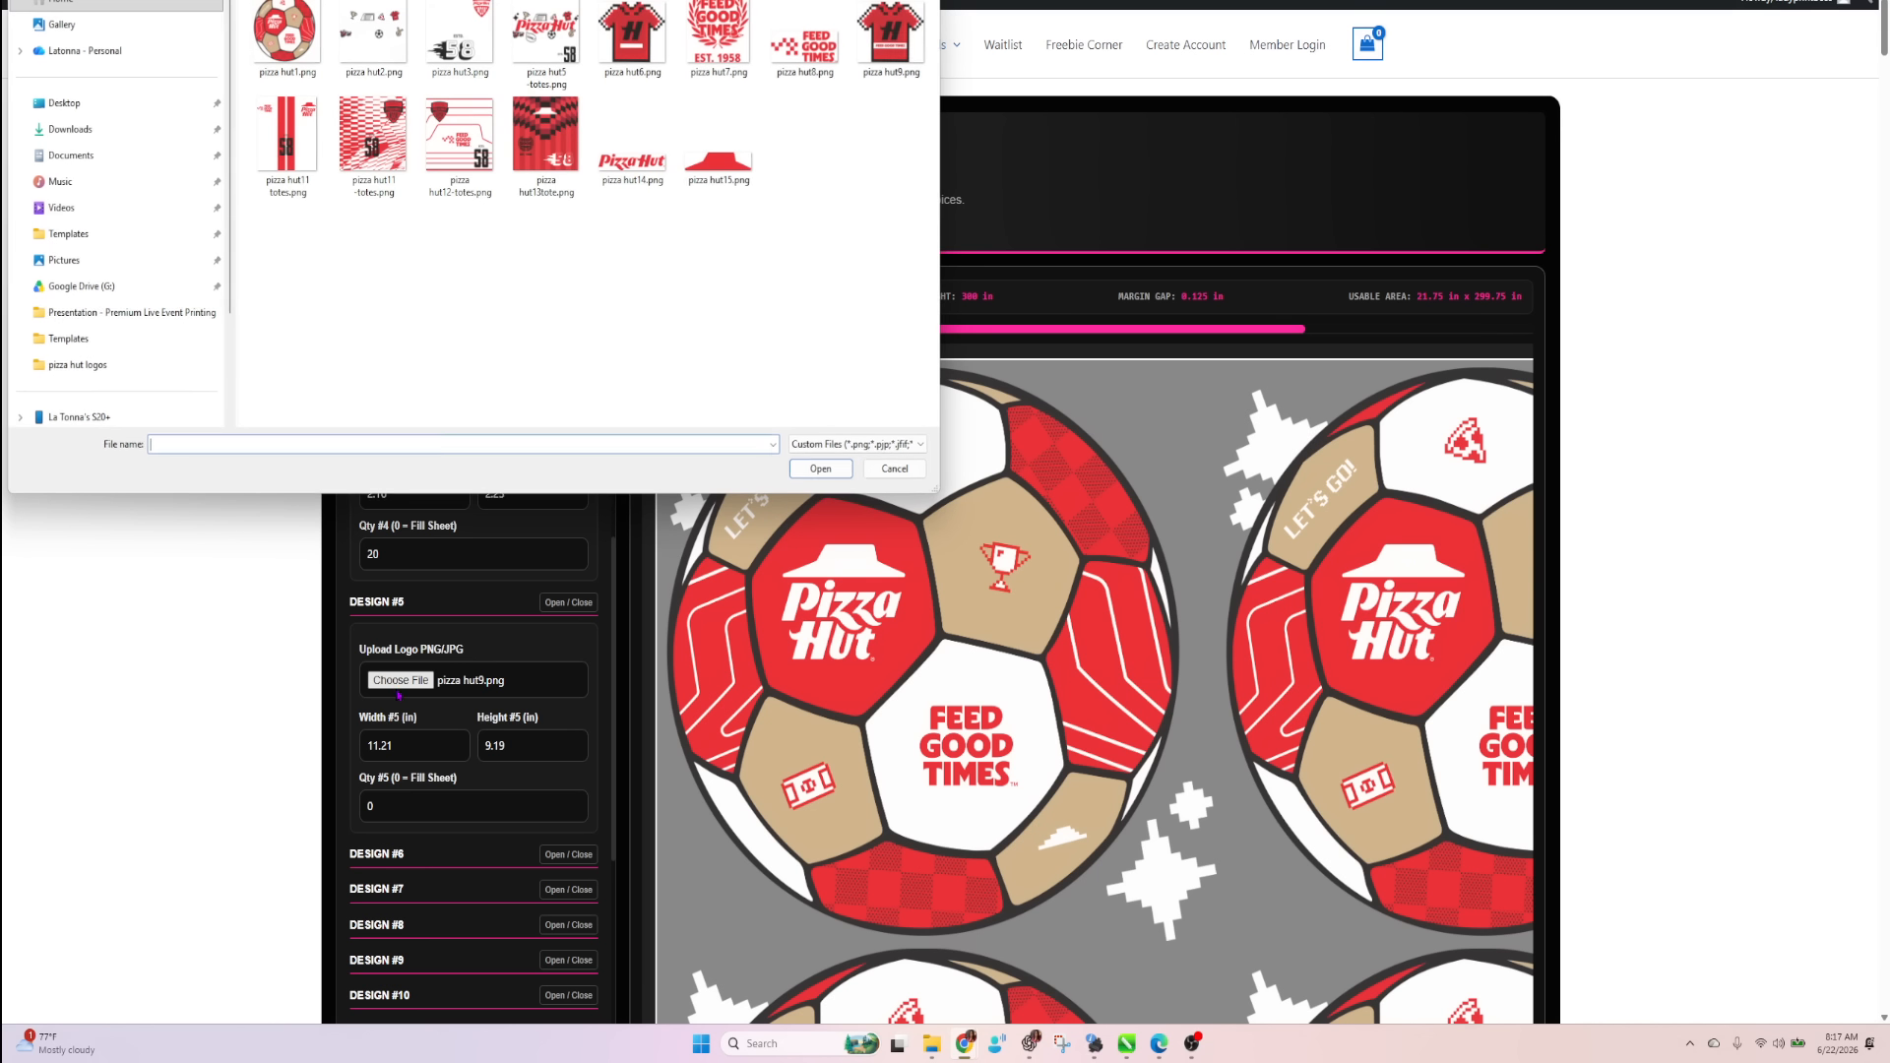
{"action": "left_click", "coordinate": [894, 468]}
Examine the price summary, the full gang sheet layout and the sizes and quantities of the uploaded designs.
{"action": "scroll", "coordinate": [561, 663], "scroll_direction": "down", "scroll_amount": 10}
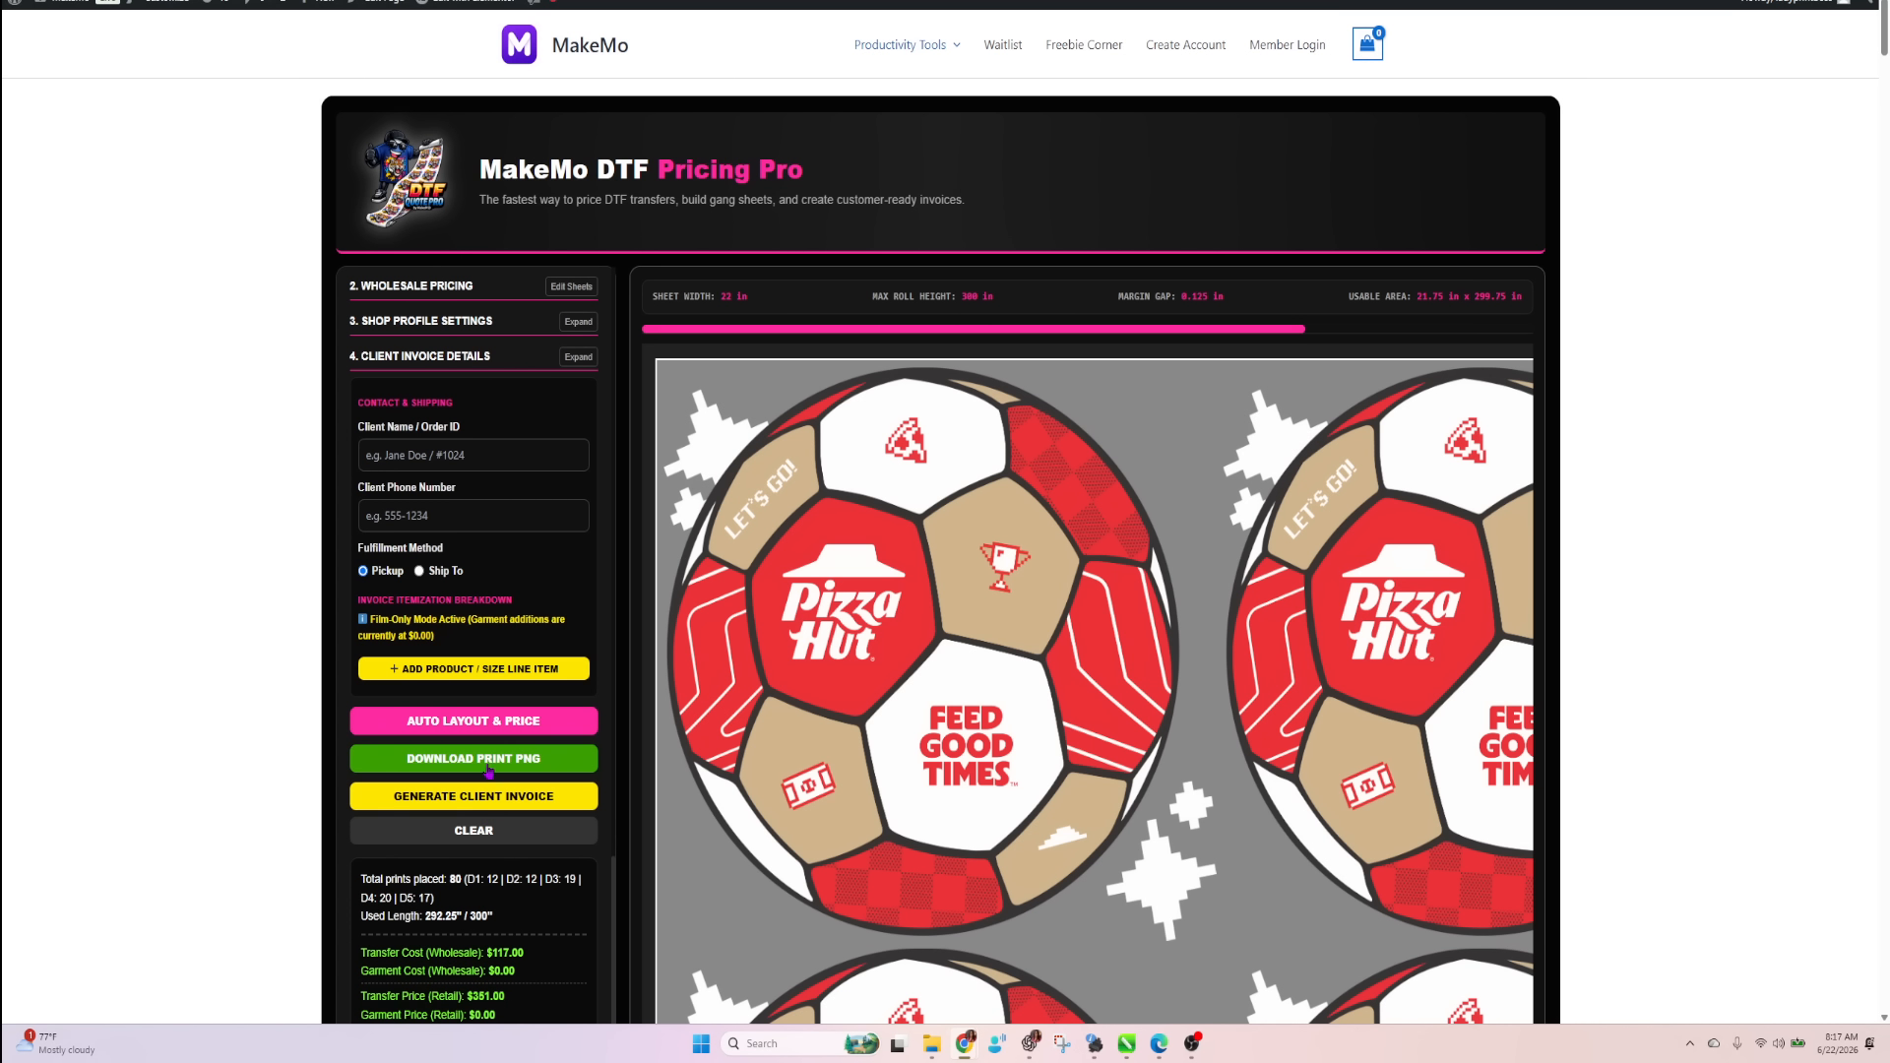
{"action": "scroll", "coordinate": [511, 625], "scroll_direction": "up", "scroll_amount": 3}
{"action": "scroll", "coordinate": [511, 625], "scroll_direction": "up", "scroll_amount": 2}
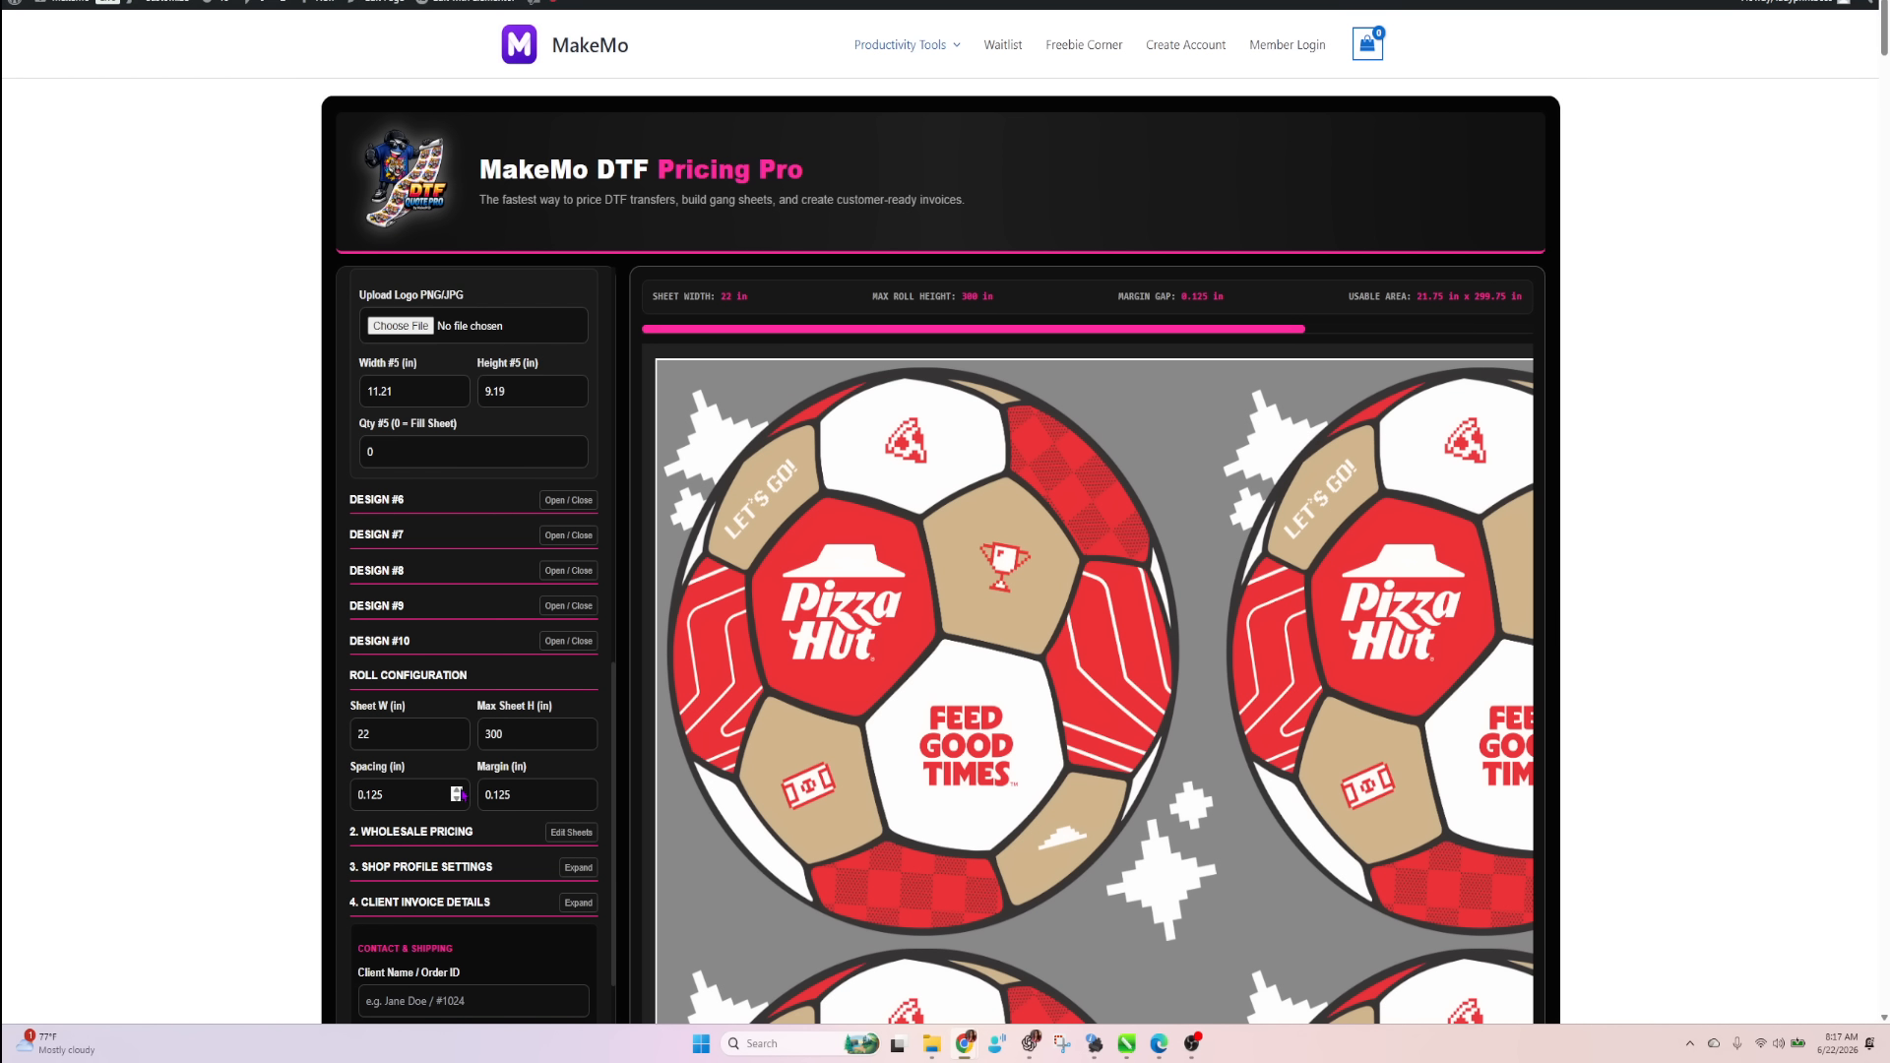
{"action": "scroll", "coordinate": [1080, 665], "scroll_direction": "down", "scroll_amount": 5}
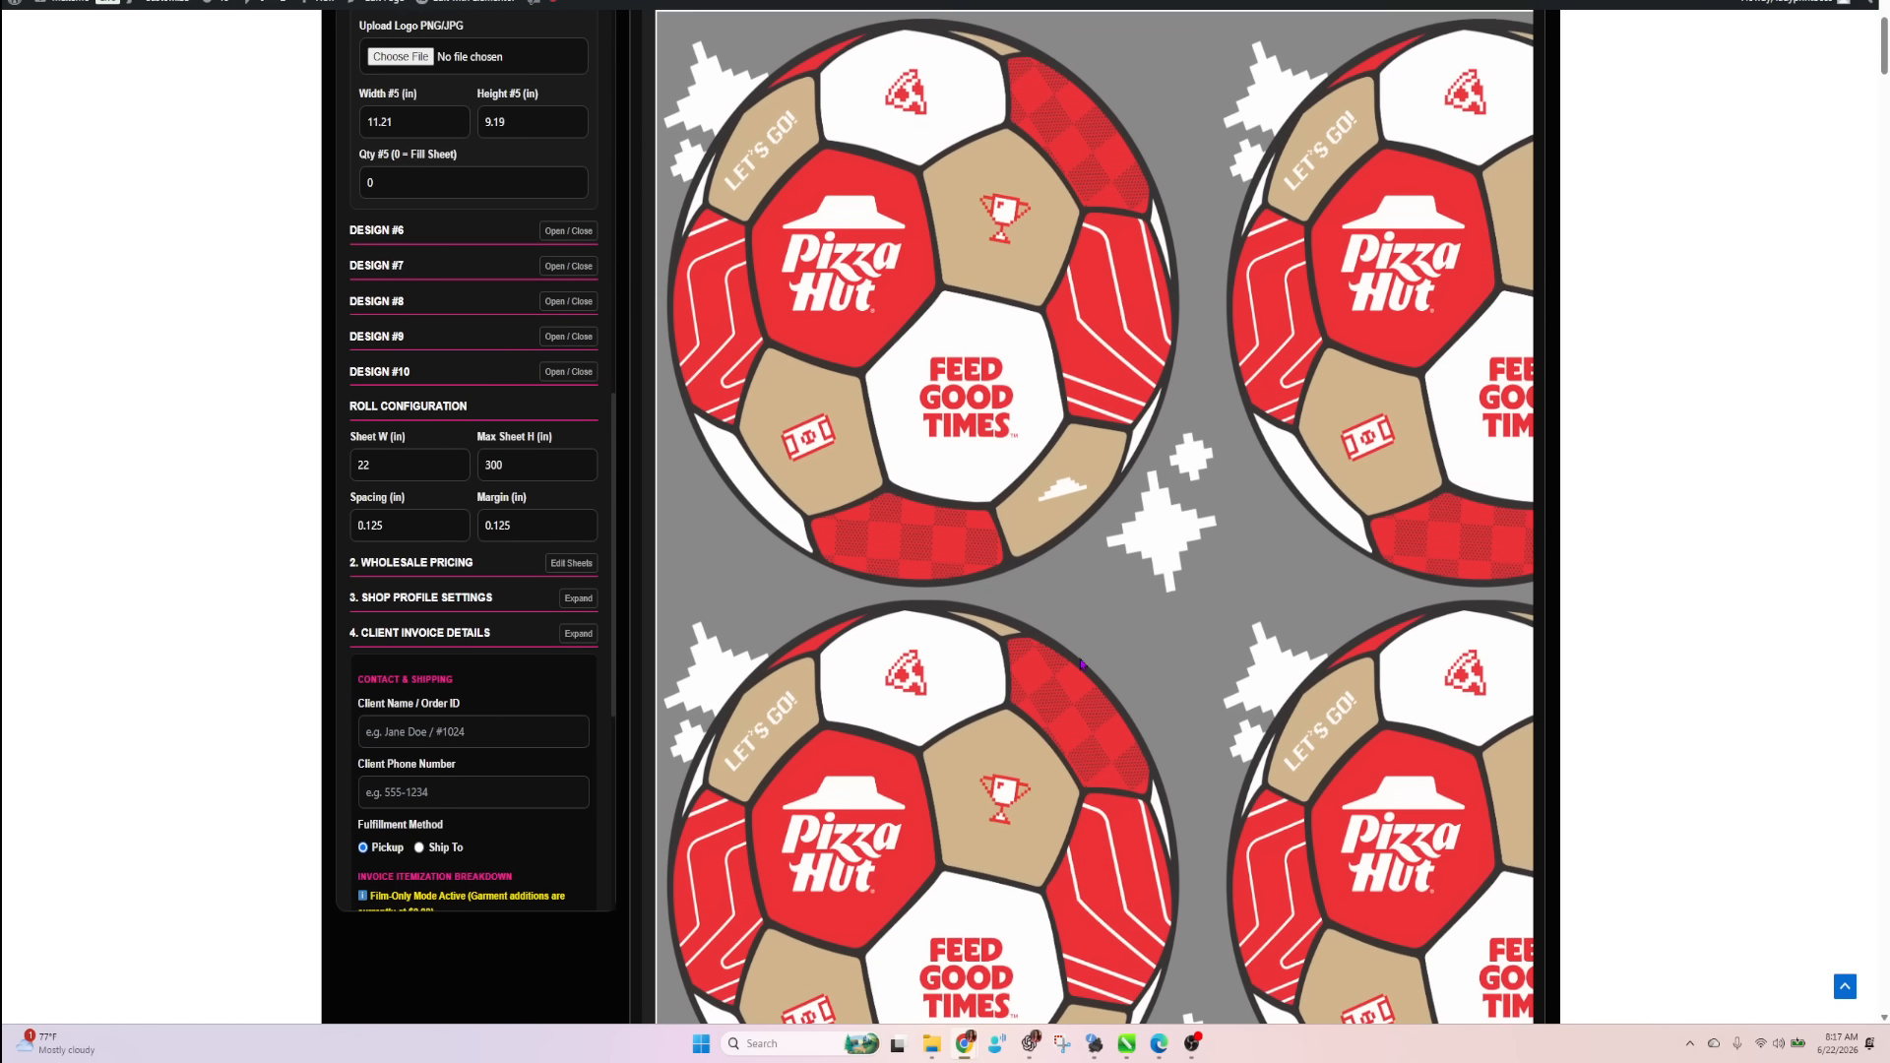
{"action": "scroll", "coordinate": [1080, 664], "scroll_direction": "down", "scroll_amount": 5}
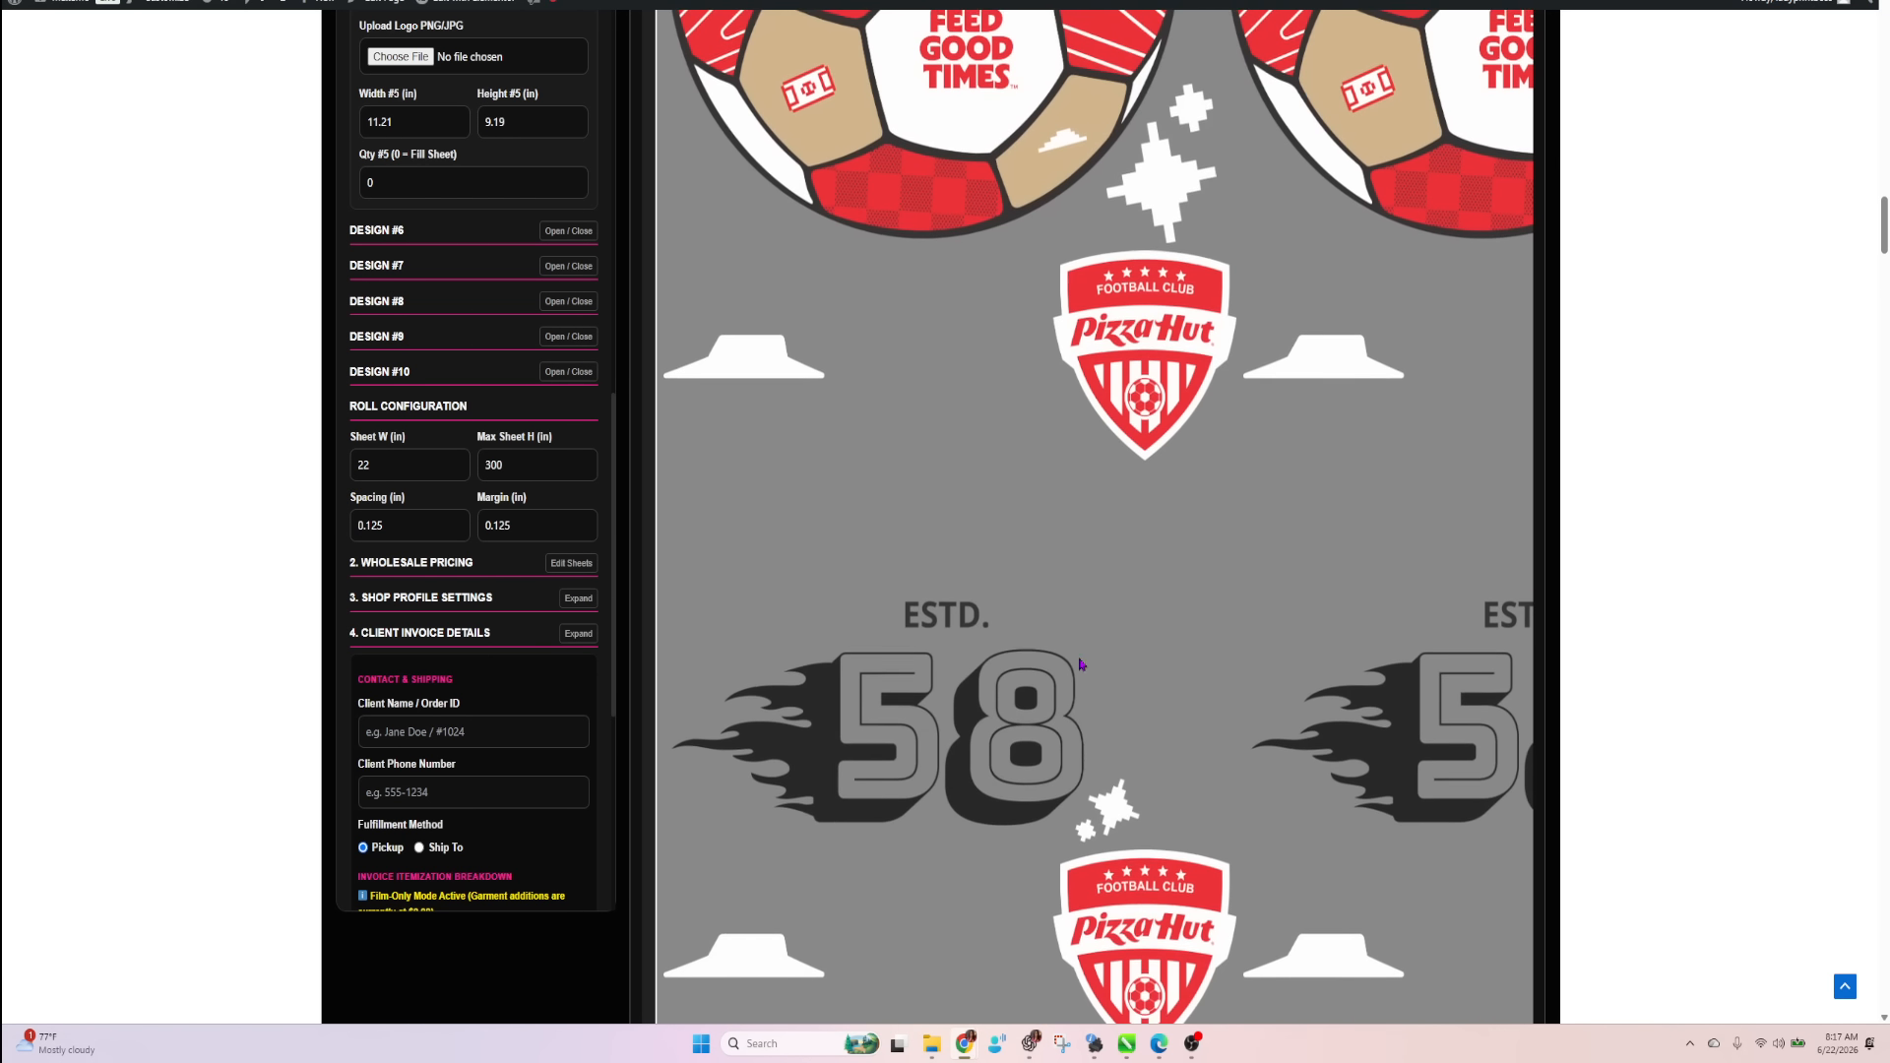
{"action": "scroll", "coordinate": [582, 552], "scroll_direction": "down", "scroll_amount": 4}
{"action": "scroll", "coordinate": [582, 553], "scroll_direction": "down", "scroll_amount": 1}
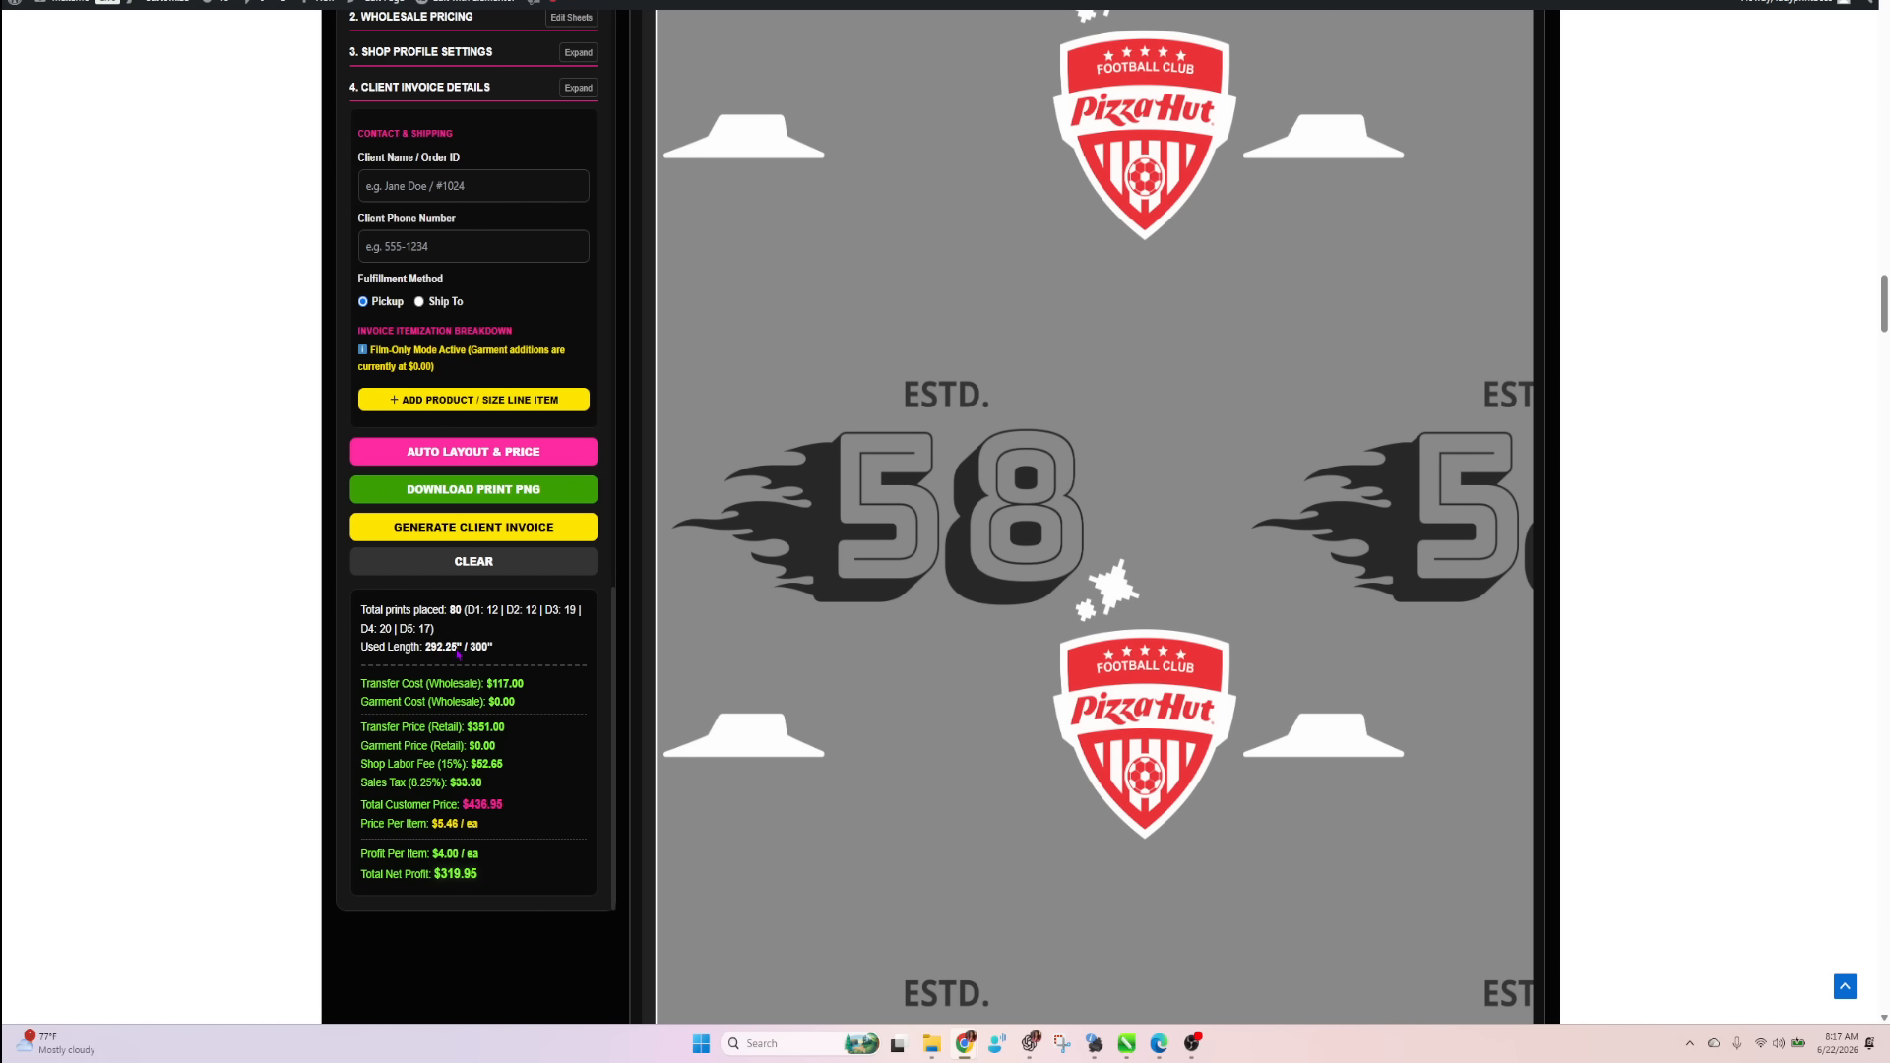
{"action": "scroll", "coordinate": [892, 664], "scroll_direction": "down", "scroll_amount": 4}
{"action": "scroll", "coordinate": [895, 670], "scroll_direction": "down", "scroll_amount": 10}
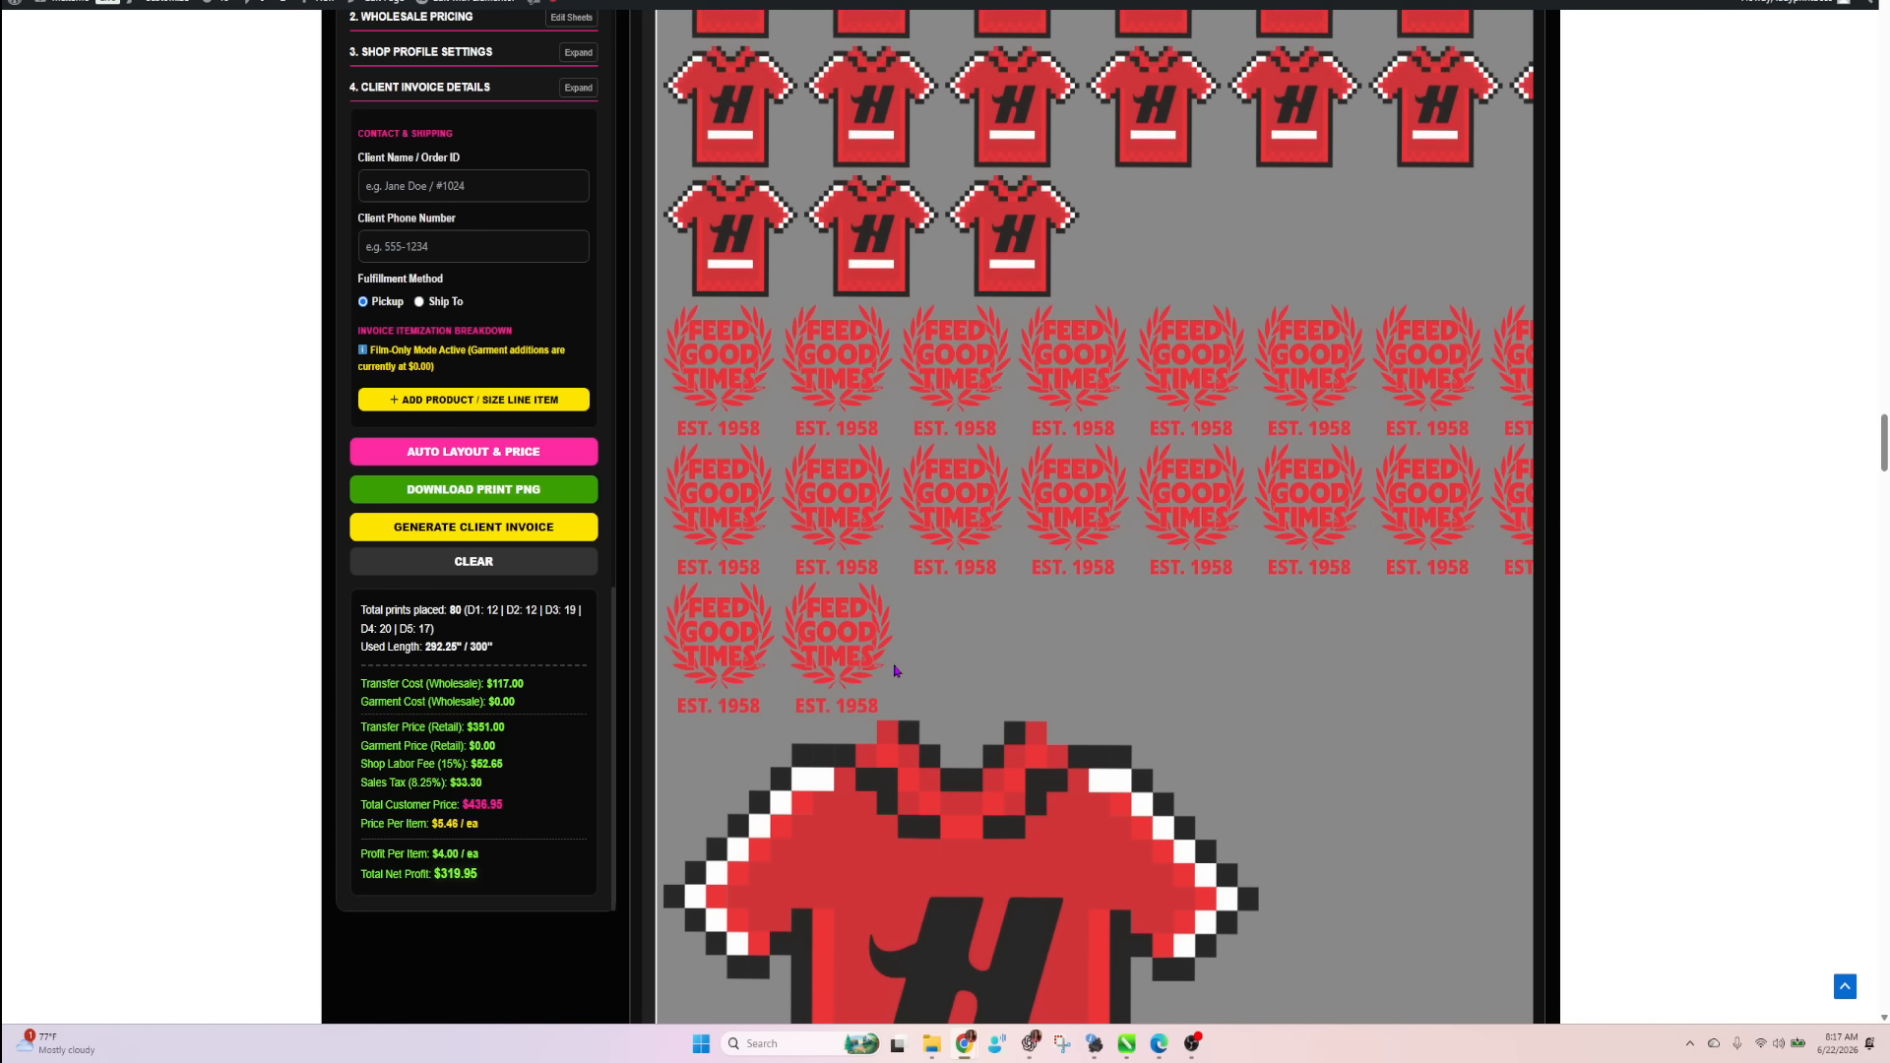
{"action": "scroll", "coordinate": [894, 668], "scroll_direction": "down", "scroll_amount": 7}
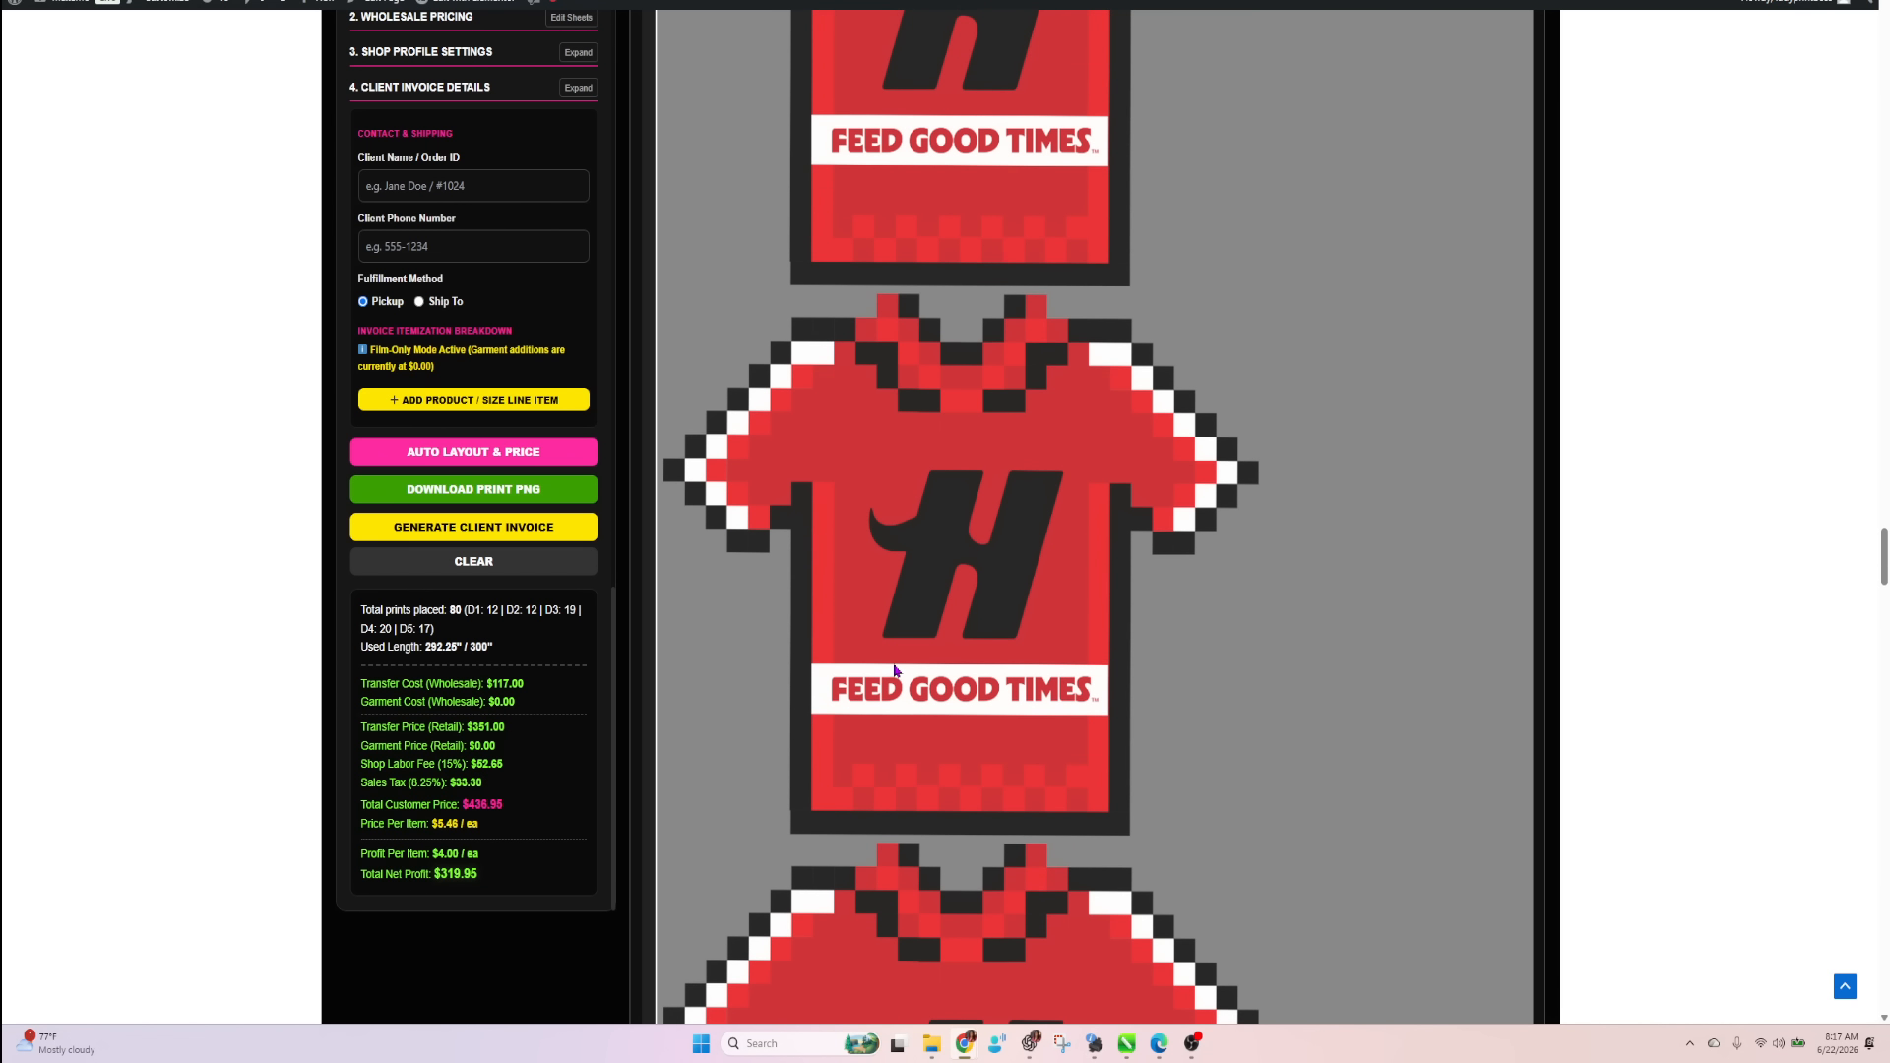
{"action": "scroll", "coordinate": [935, 803], "scroll_direction": "down", "scroll_amount": 1}
{"action": "scroll", "coordinate": [935, 803], "scroll_direction": "down", "scroll_amount": 10}
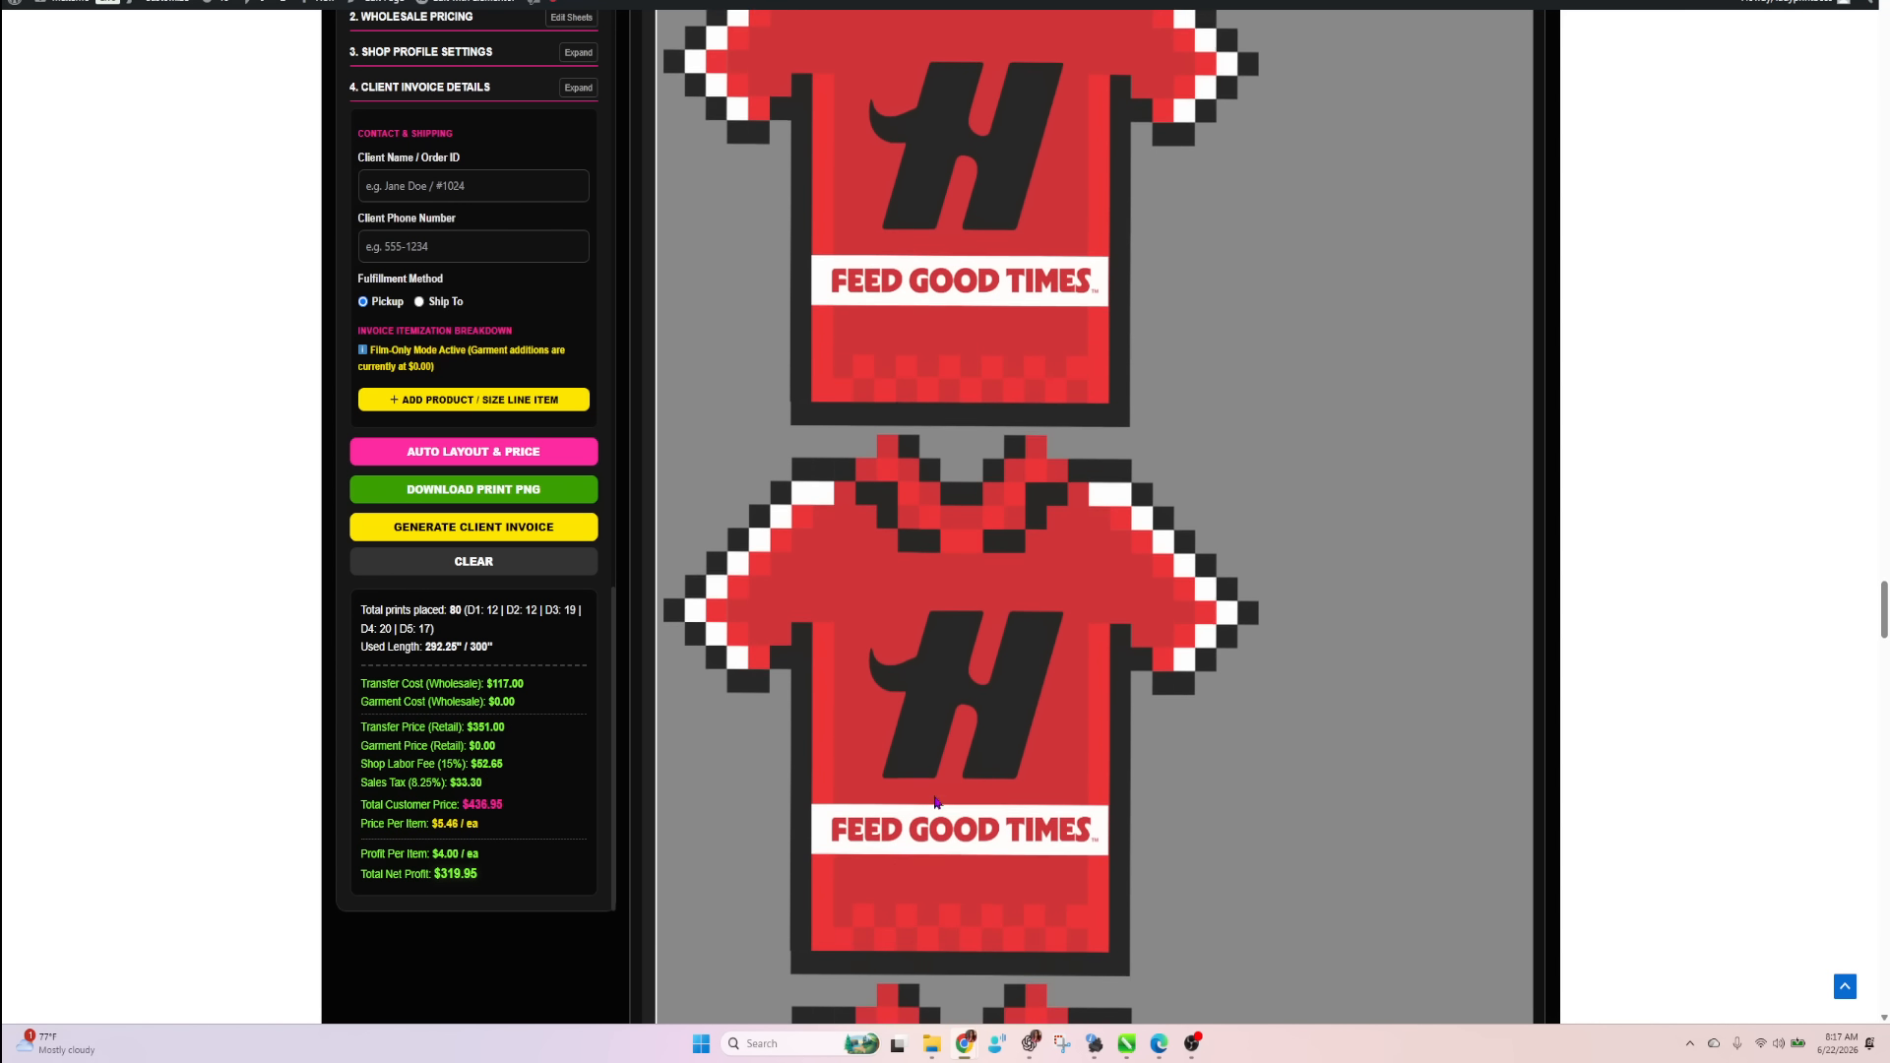
{"action": "scroll", "coordinate": [935, 802], "scroll_direction": "down", "scroll_amount": 10}
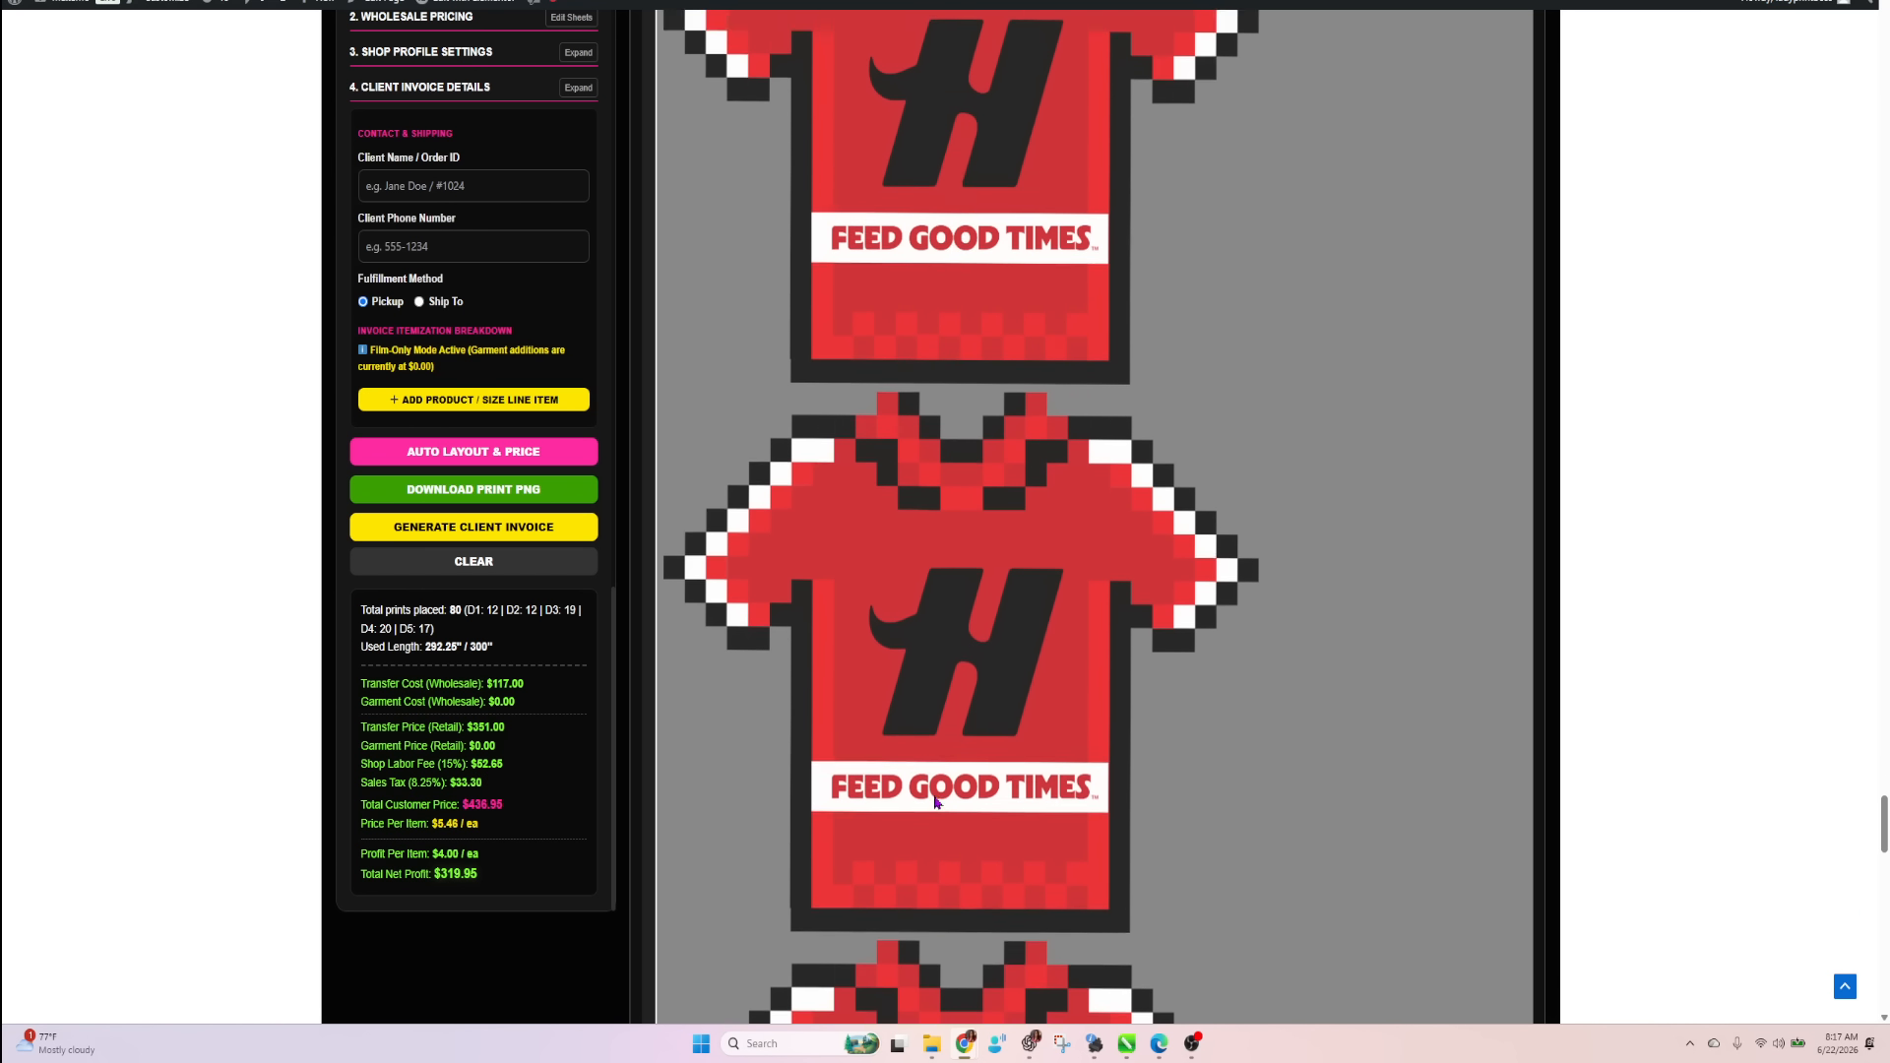
{"action": "scroll", "coordinate": [935, 802], "scroll_direction": "up", "scroll_amount": 15}
{"action": "scroll", "coordinate": [935, 802], "scroll_direction": "up", "scroll_amount": 15}
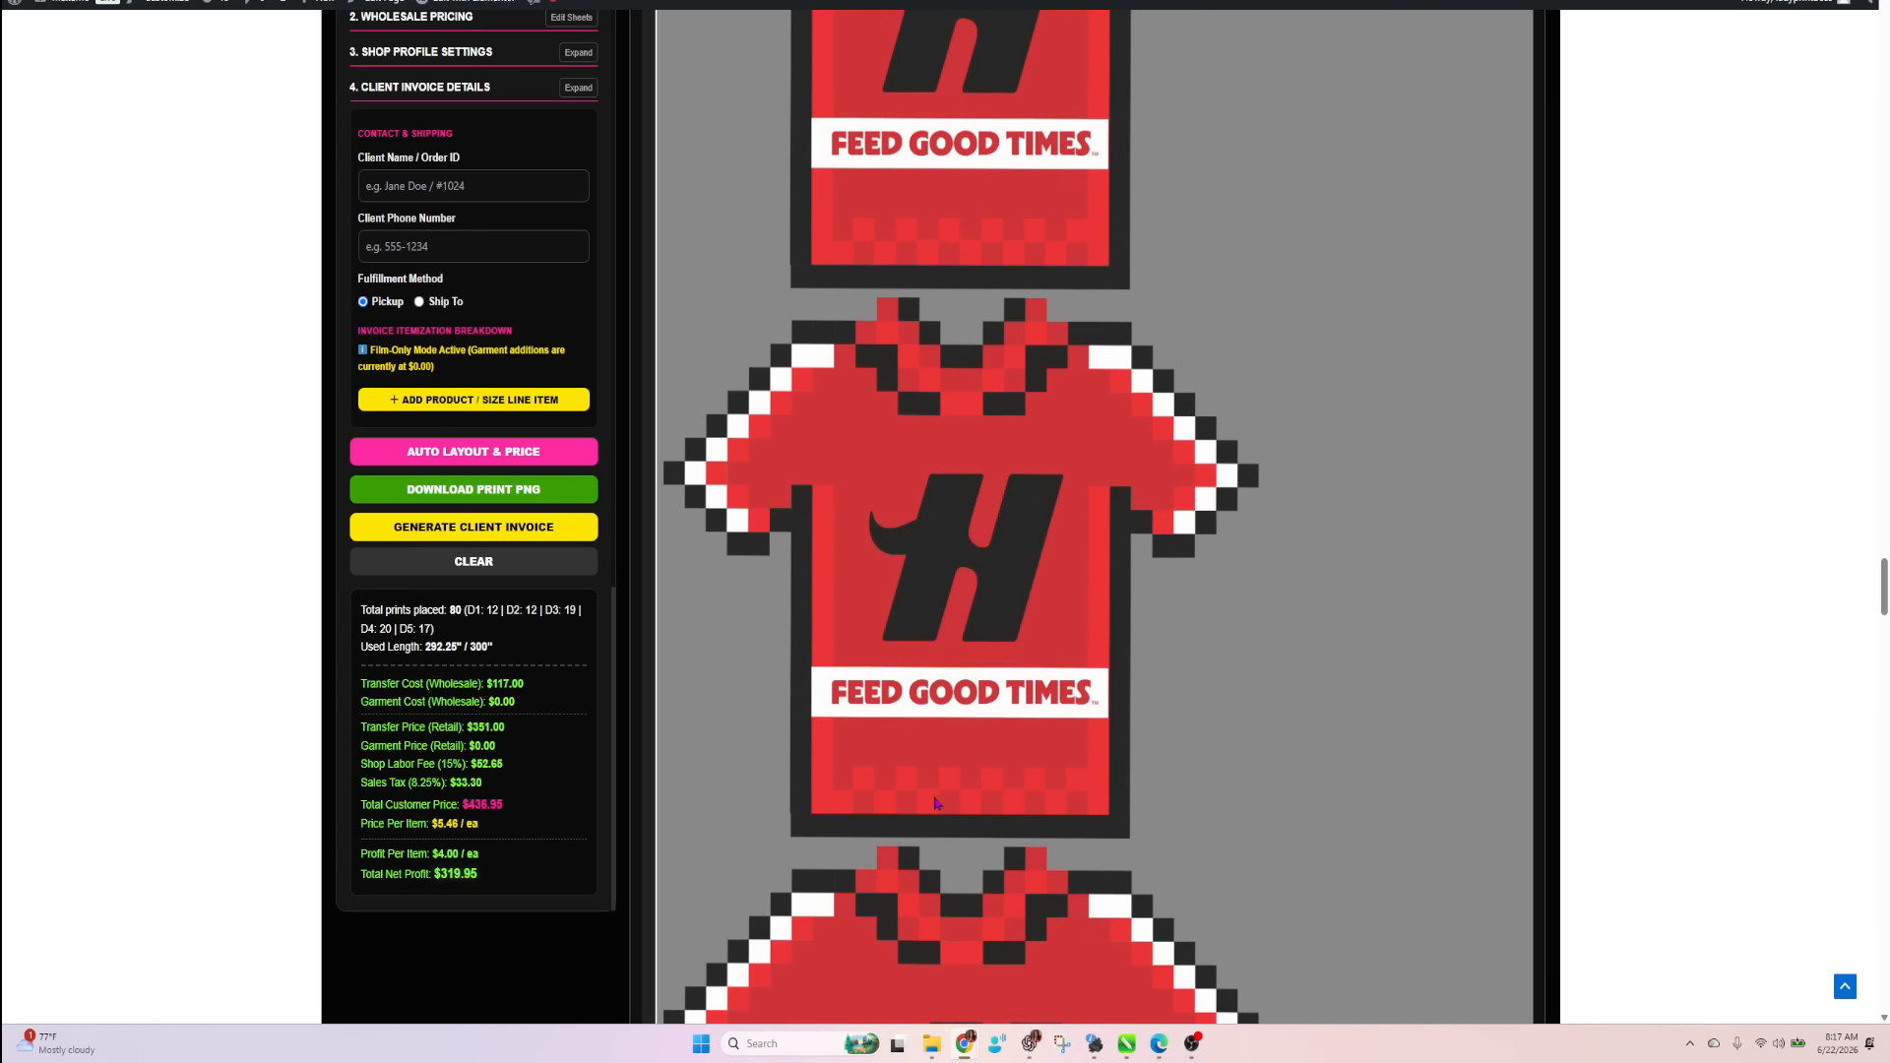
{"action": "scroll", "coordinate": [935, 803], "scroll_direction": "down", "scroll_amount": 4}
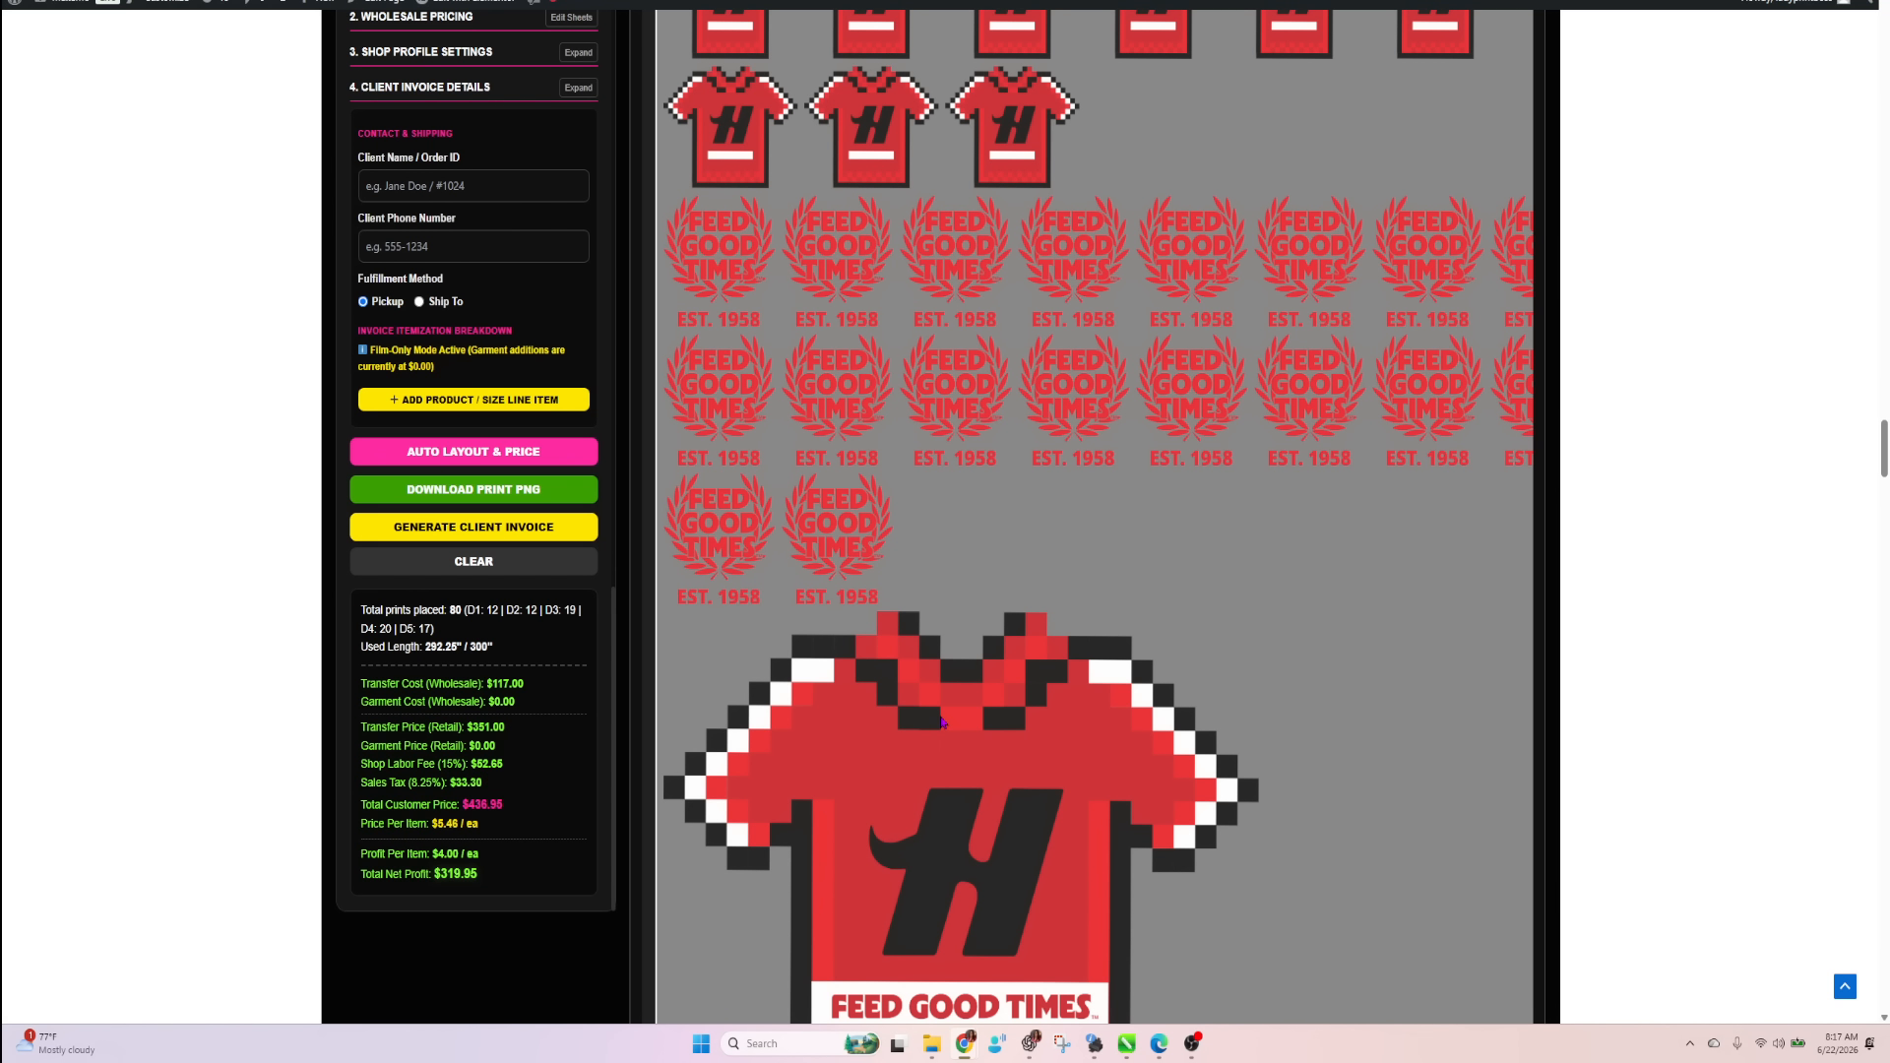
{"action": "scroll", "coordinate": [1324, 684], "scroll_direction": "up", "scroll_amount": 2}
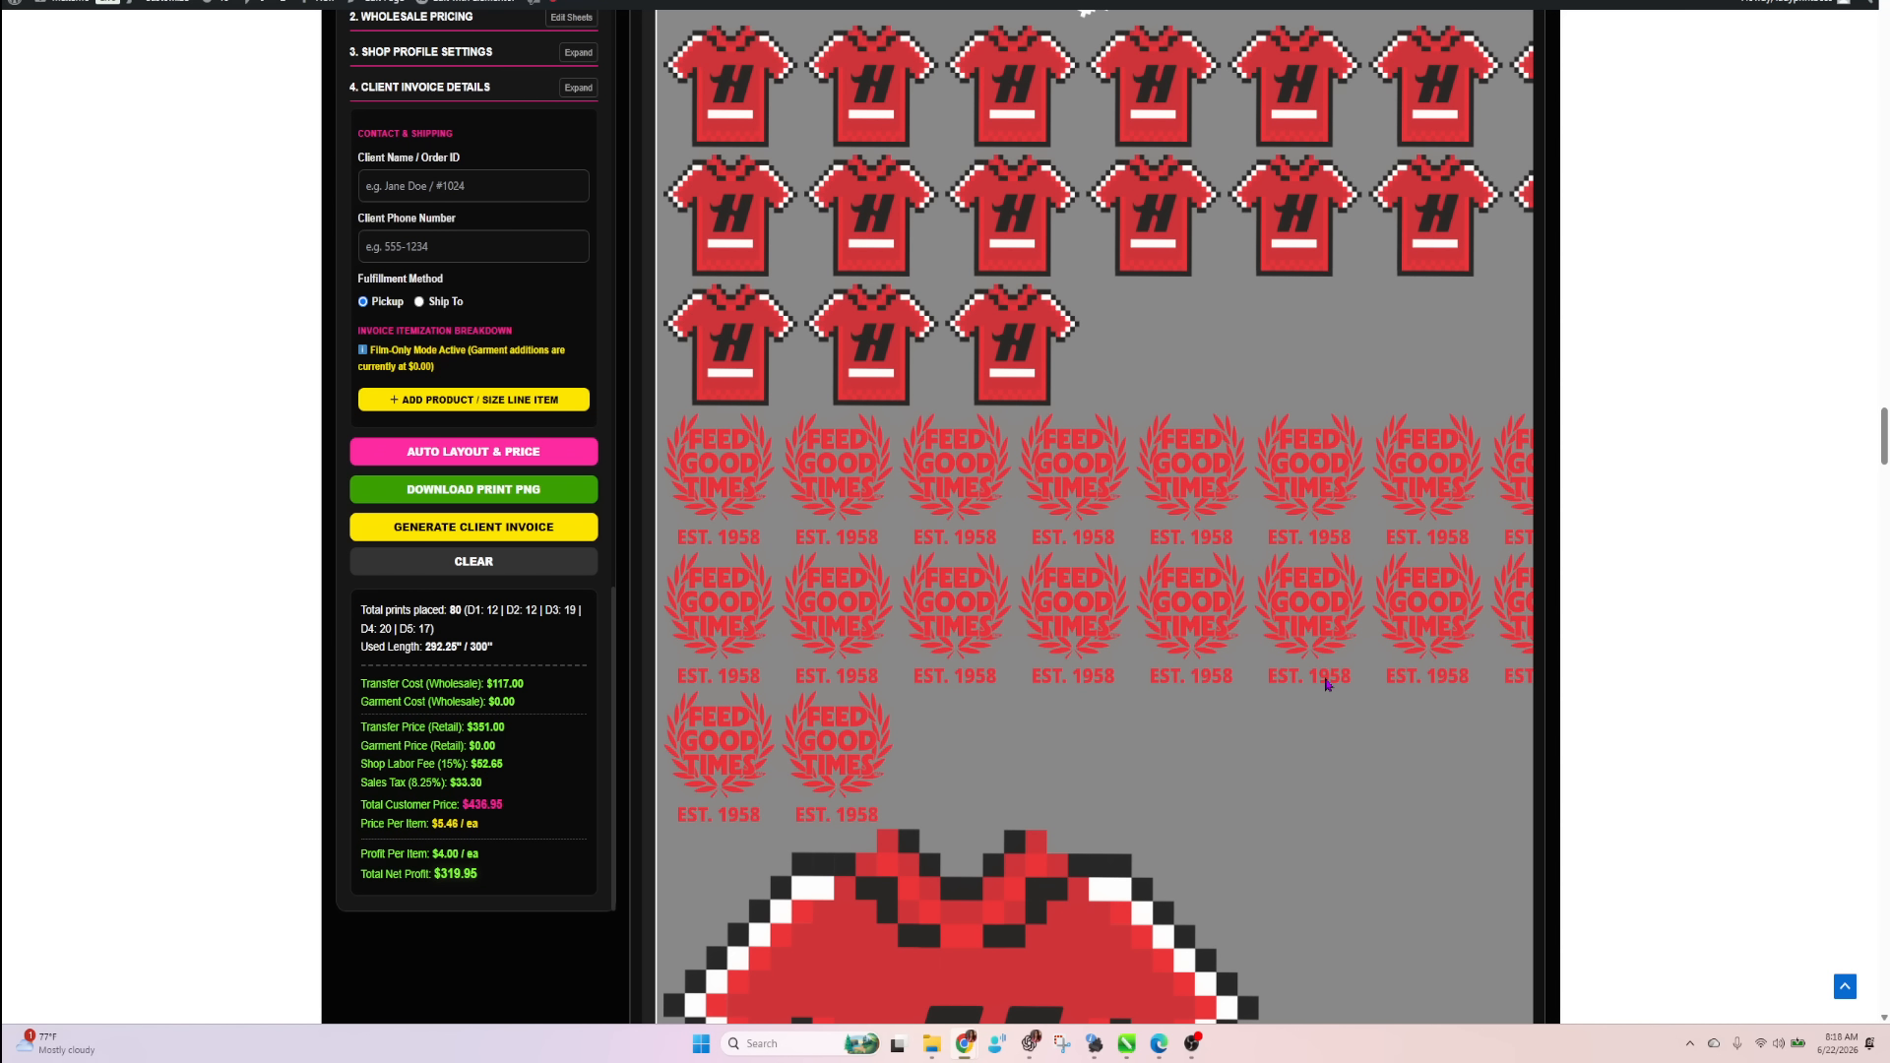
{"action": "scroll", "coordinate": [1324, 684], "scroll_direction": "down", "scroll_amount": 10}
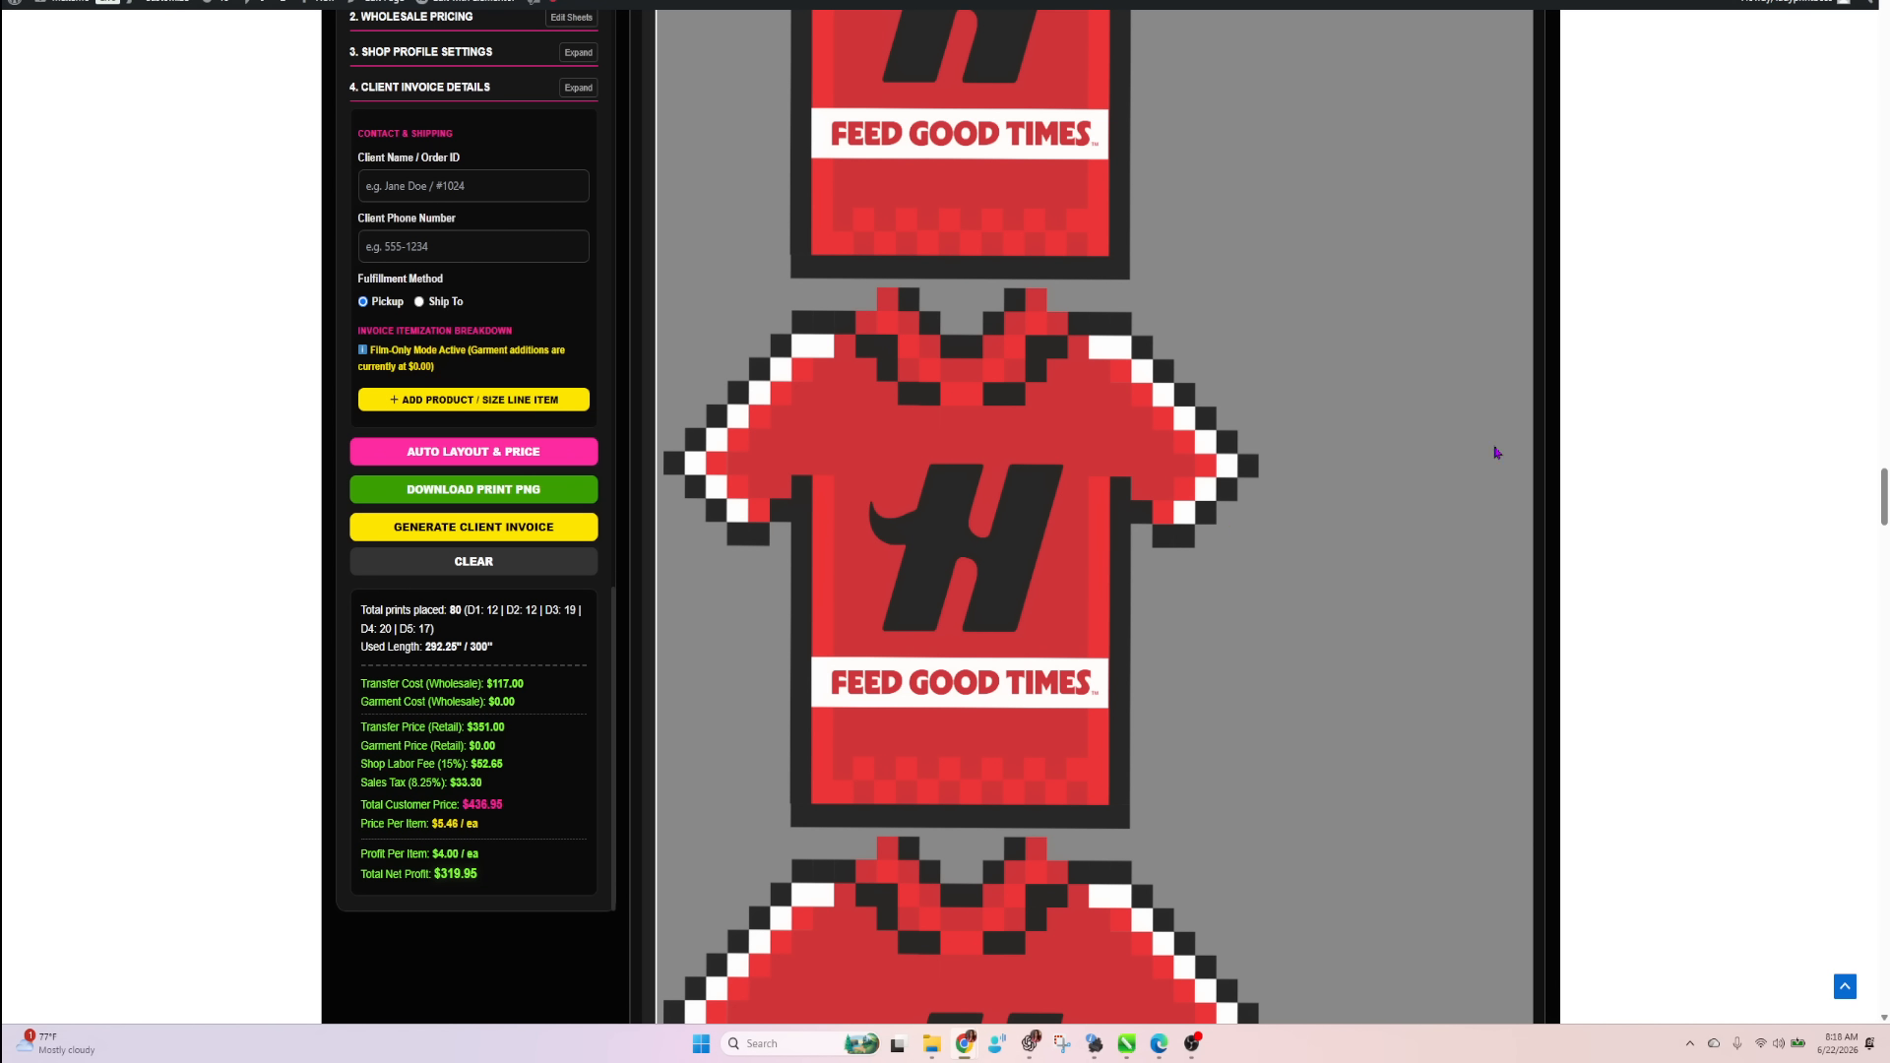
{"action": "scroll", "coordinate": [556, 515], "scroll_direction": "up", "scroll_amount": 5}
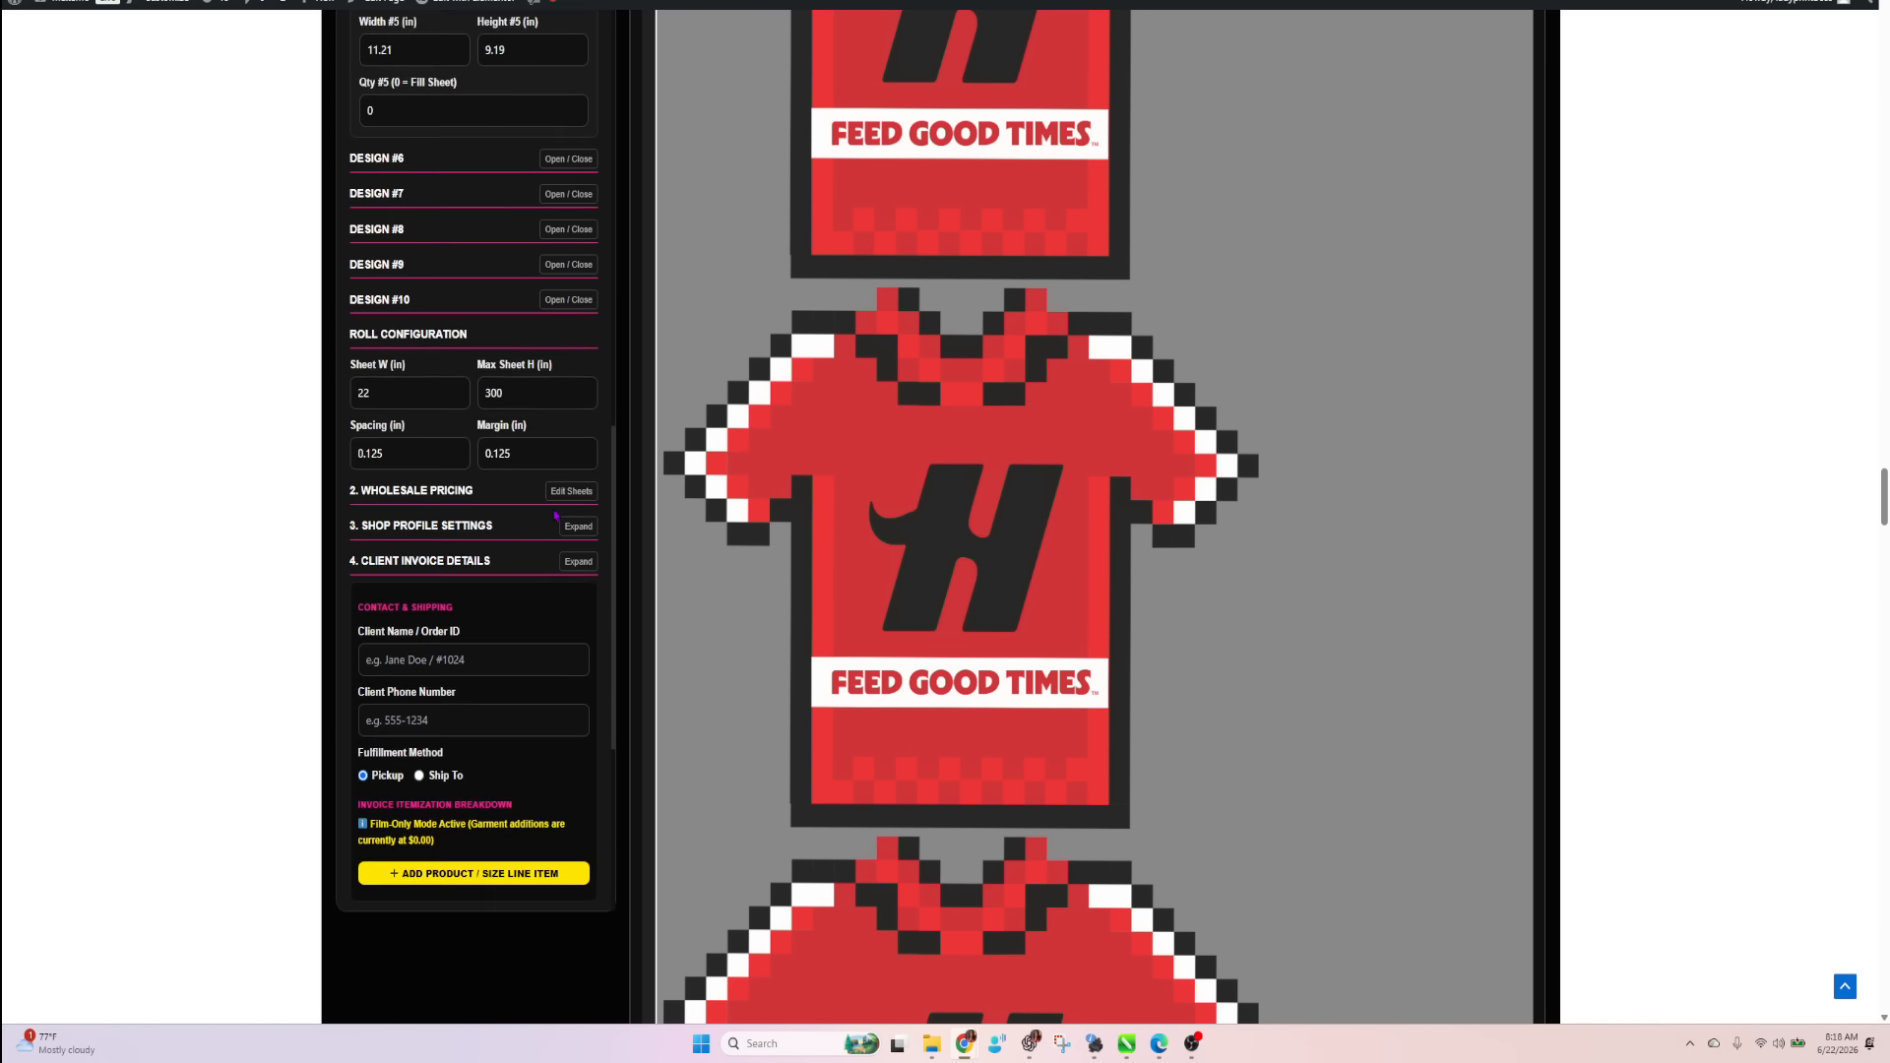
{"action": "scroll", "coordinate": [556, 515], "scroll_direction": "up", "scroll_amount": 10}
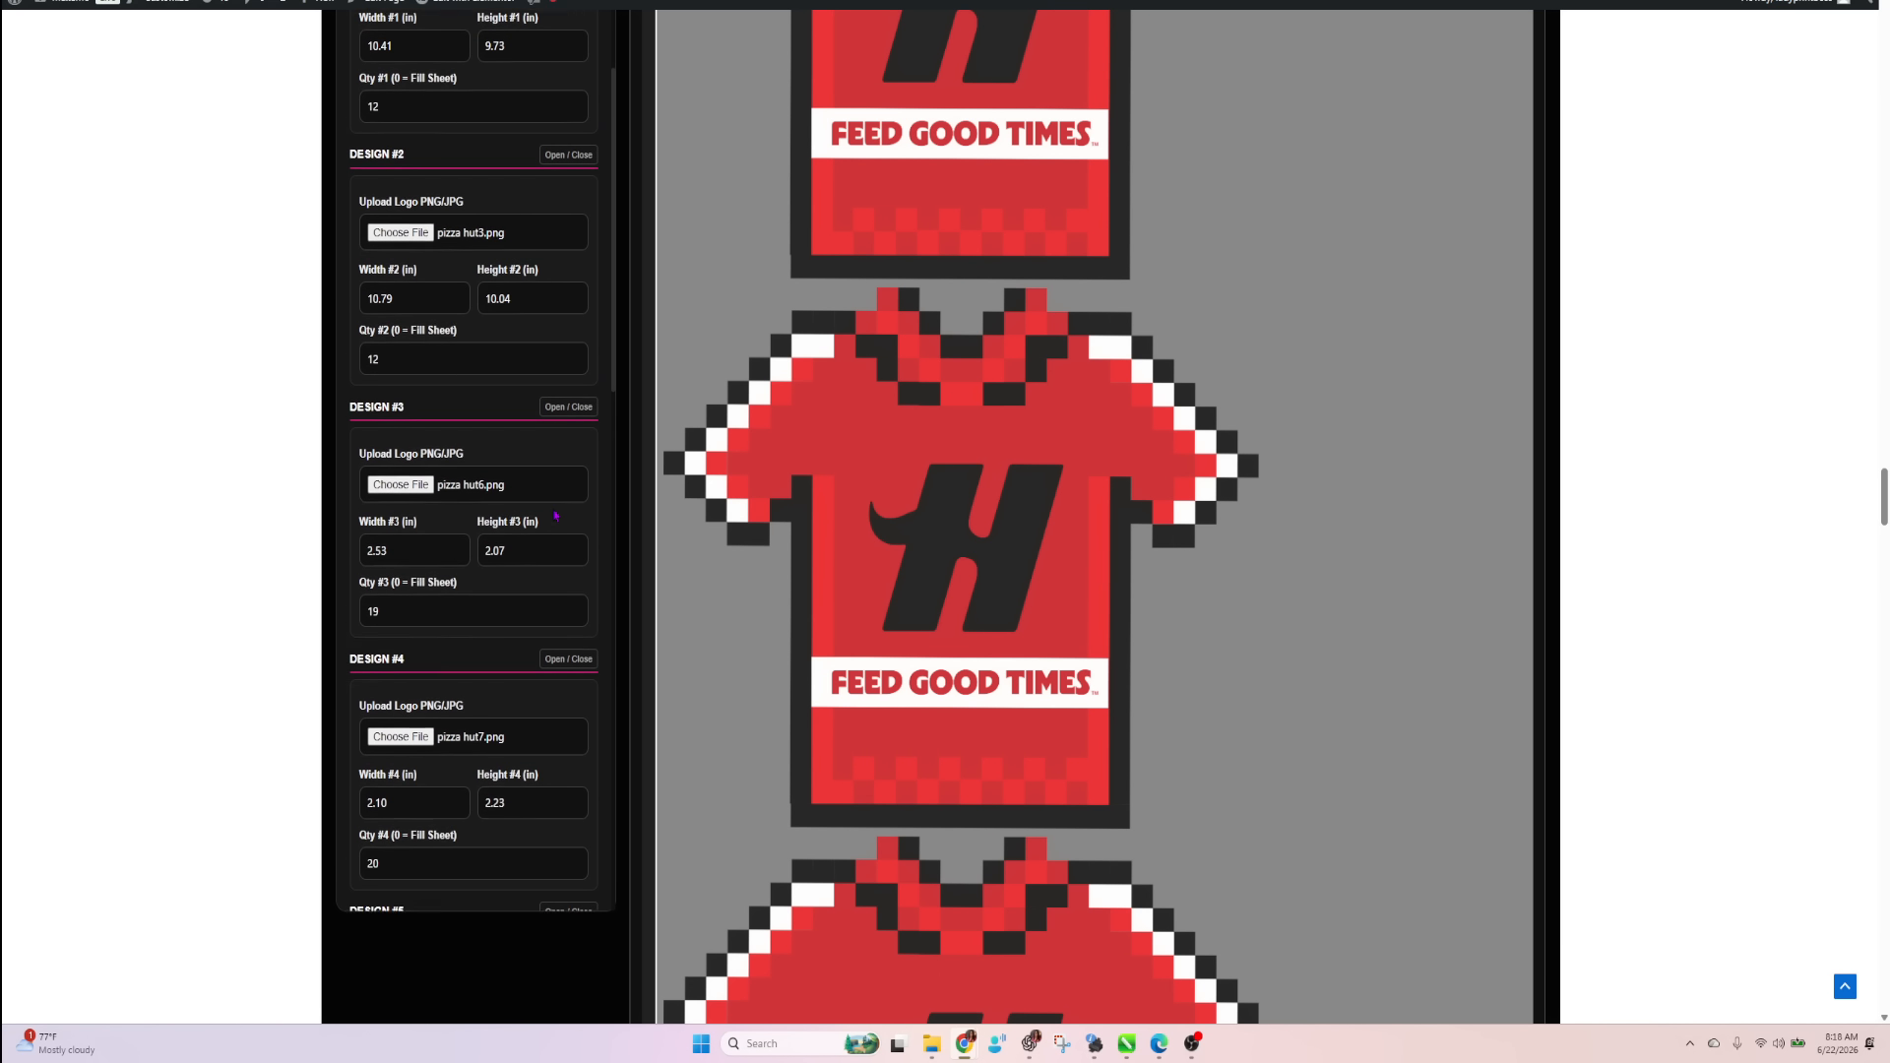
{"action": "scroll", "coordinate": [556, 515], "scroll_direction": "up", "scroll_amount": 2}
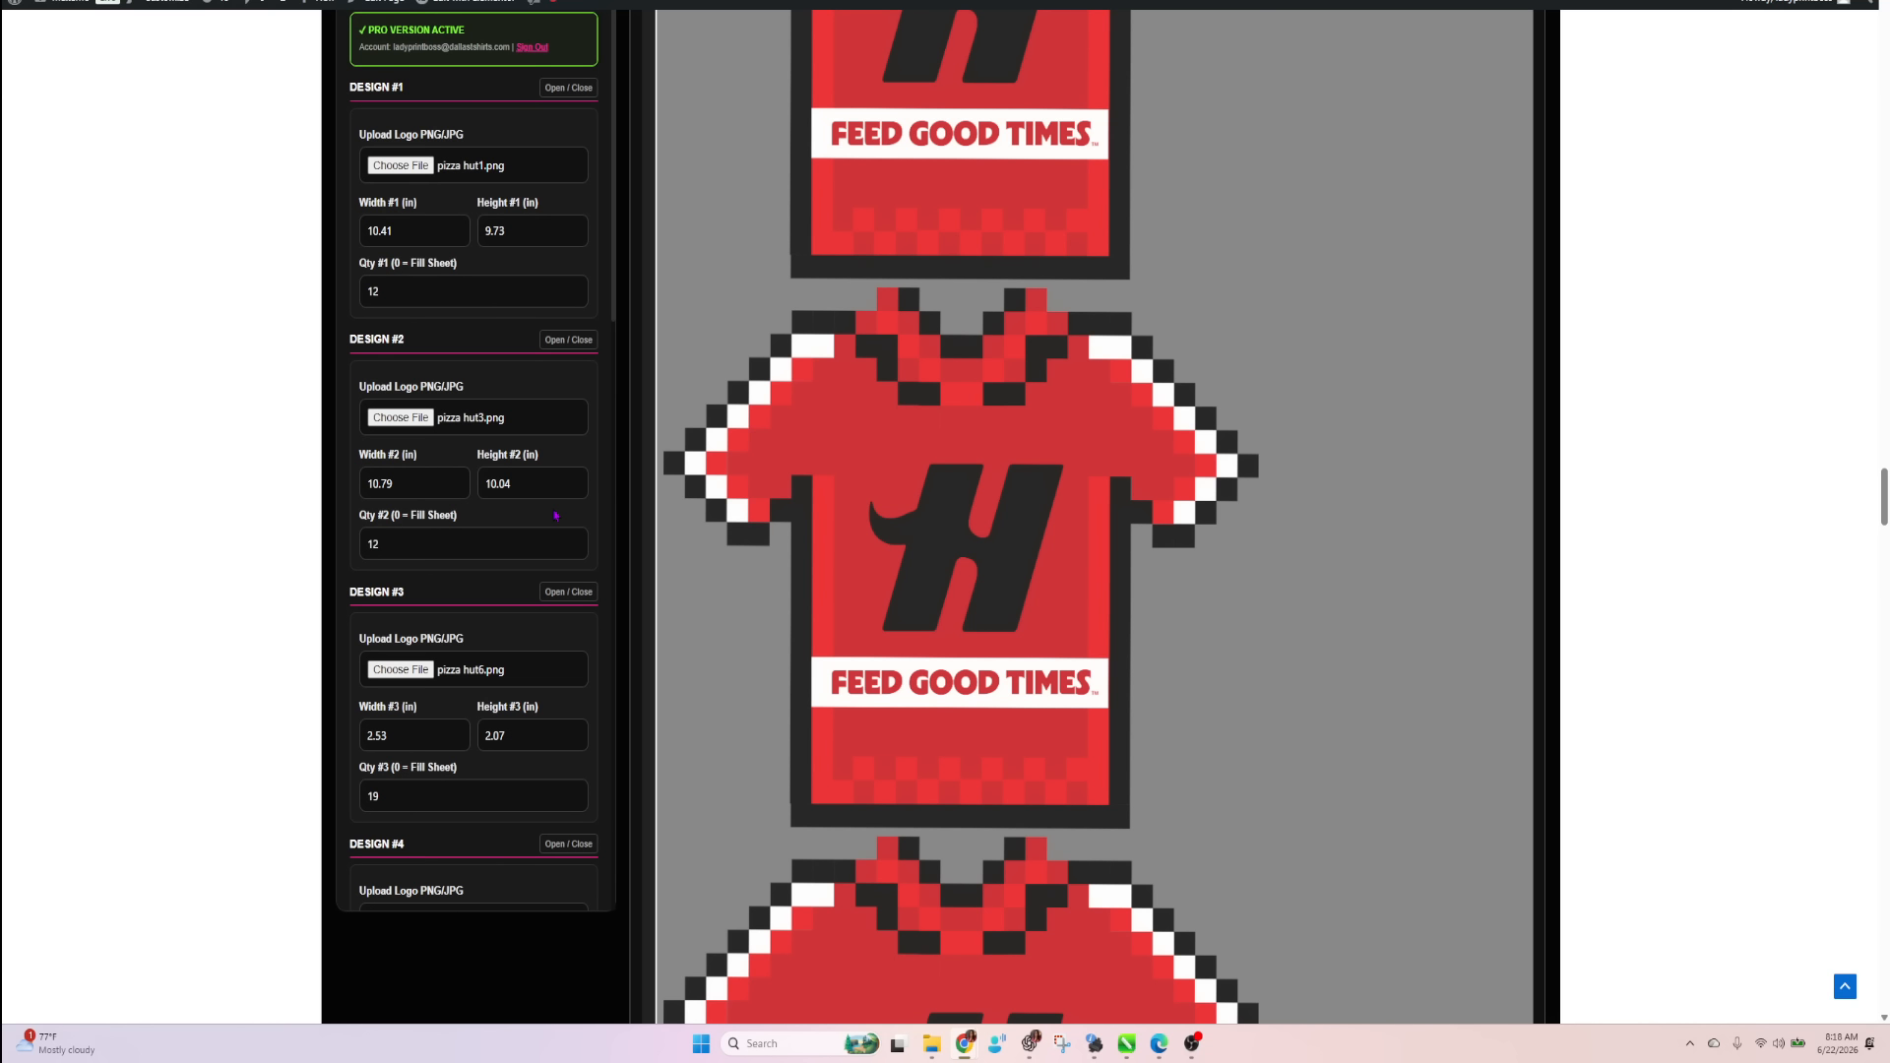
Set the width of Design #5 to 10.75 inches.
{"action": "scroll", "coordinate": [556, 515], "scroll_direction": "up", "scroll_amount": 1}
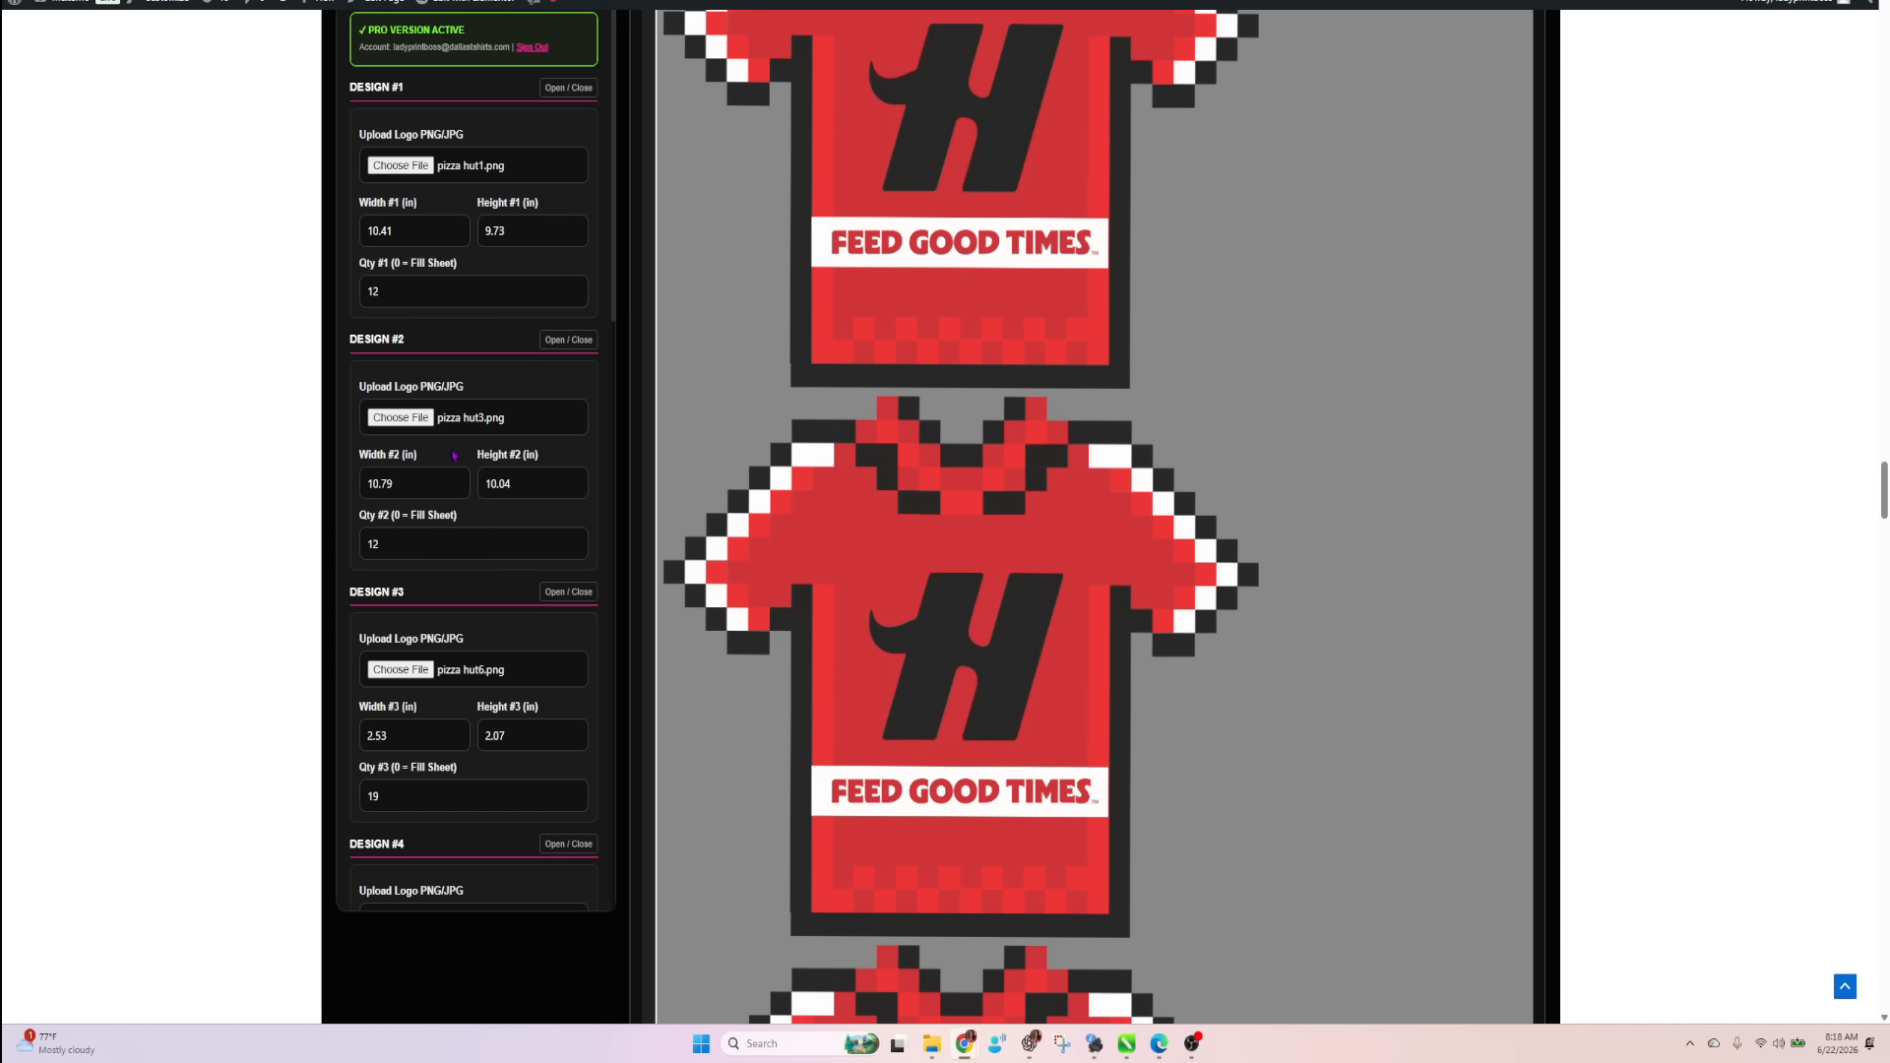
{"action": "scroll", "coordinate": [474, 370], "scroll_direction": "down", "scroll_amount": 2}
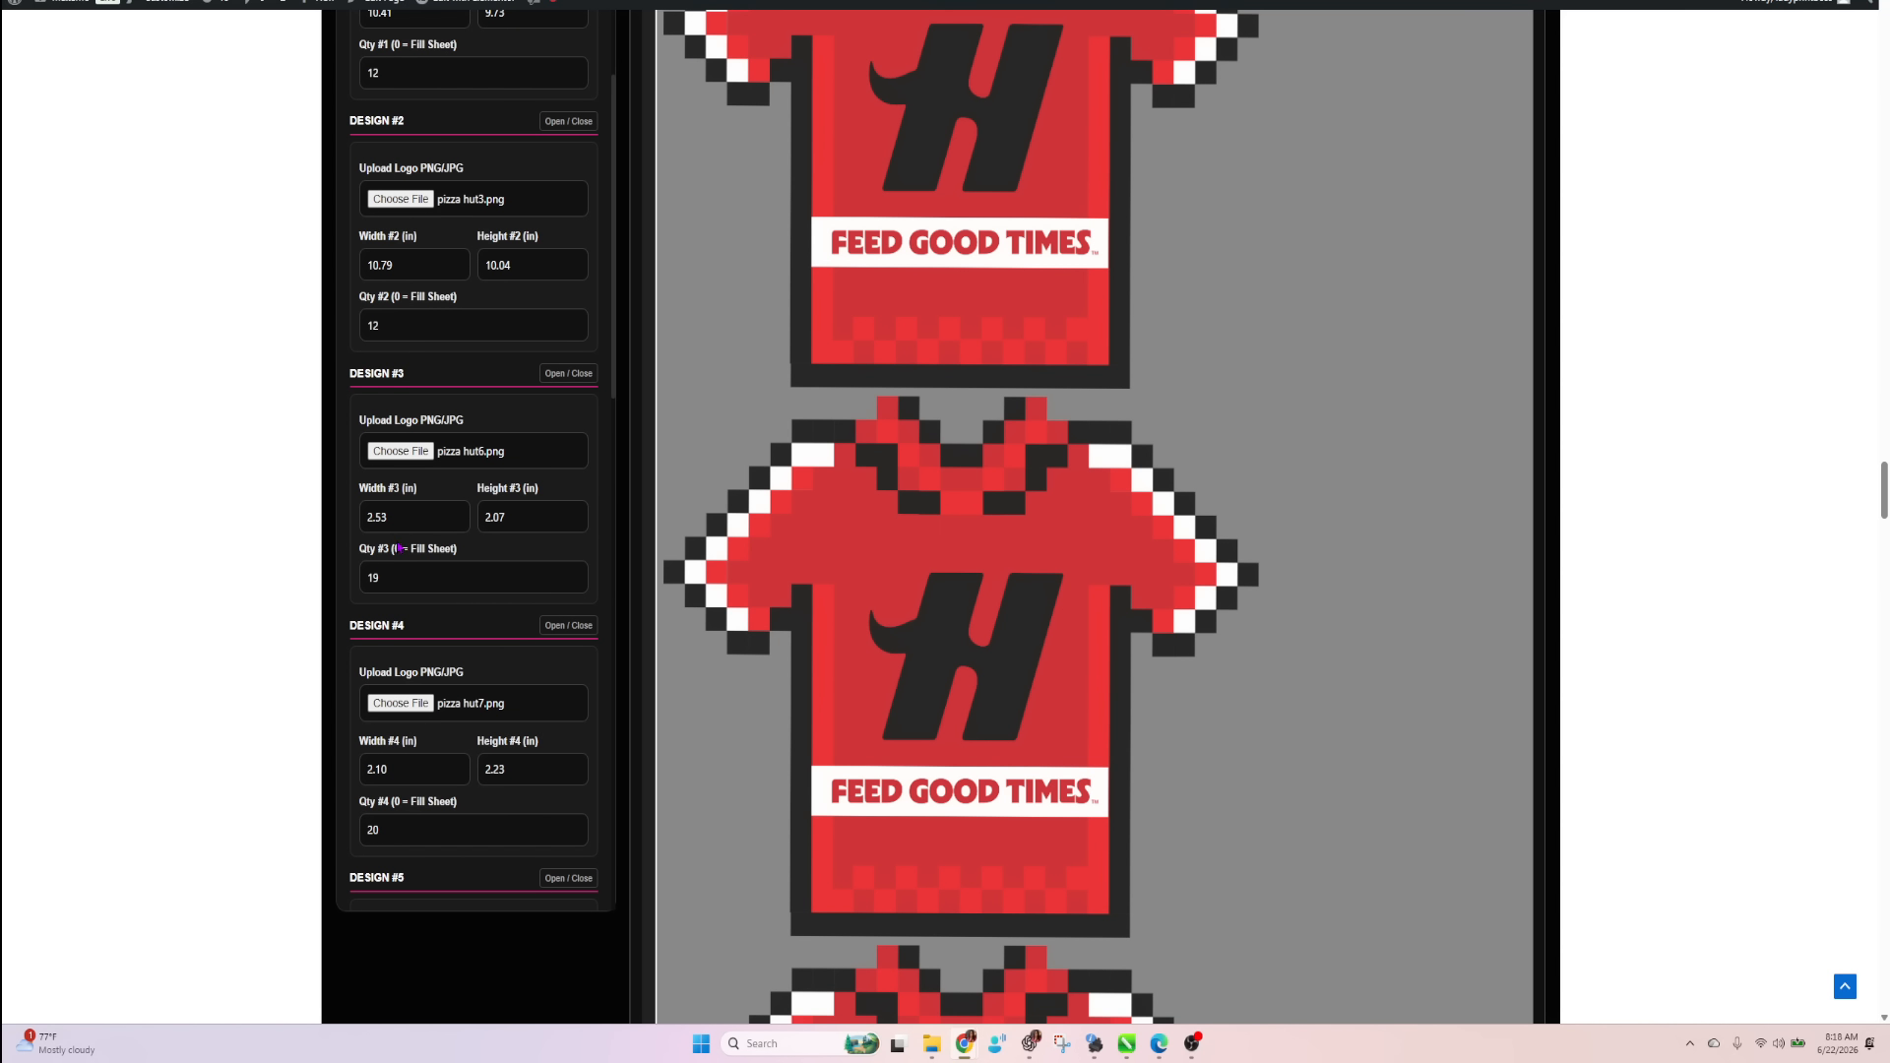
{"action": "scroll", "coordinate": [431, 482], "scroll_direction": "down", "scroll_amount": 2}
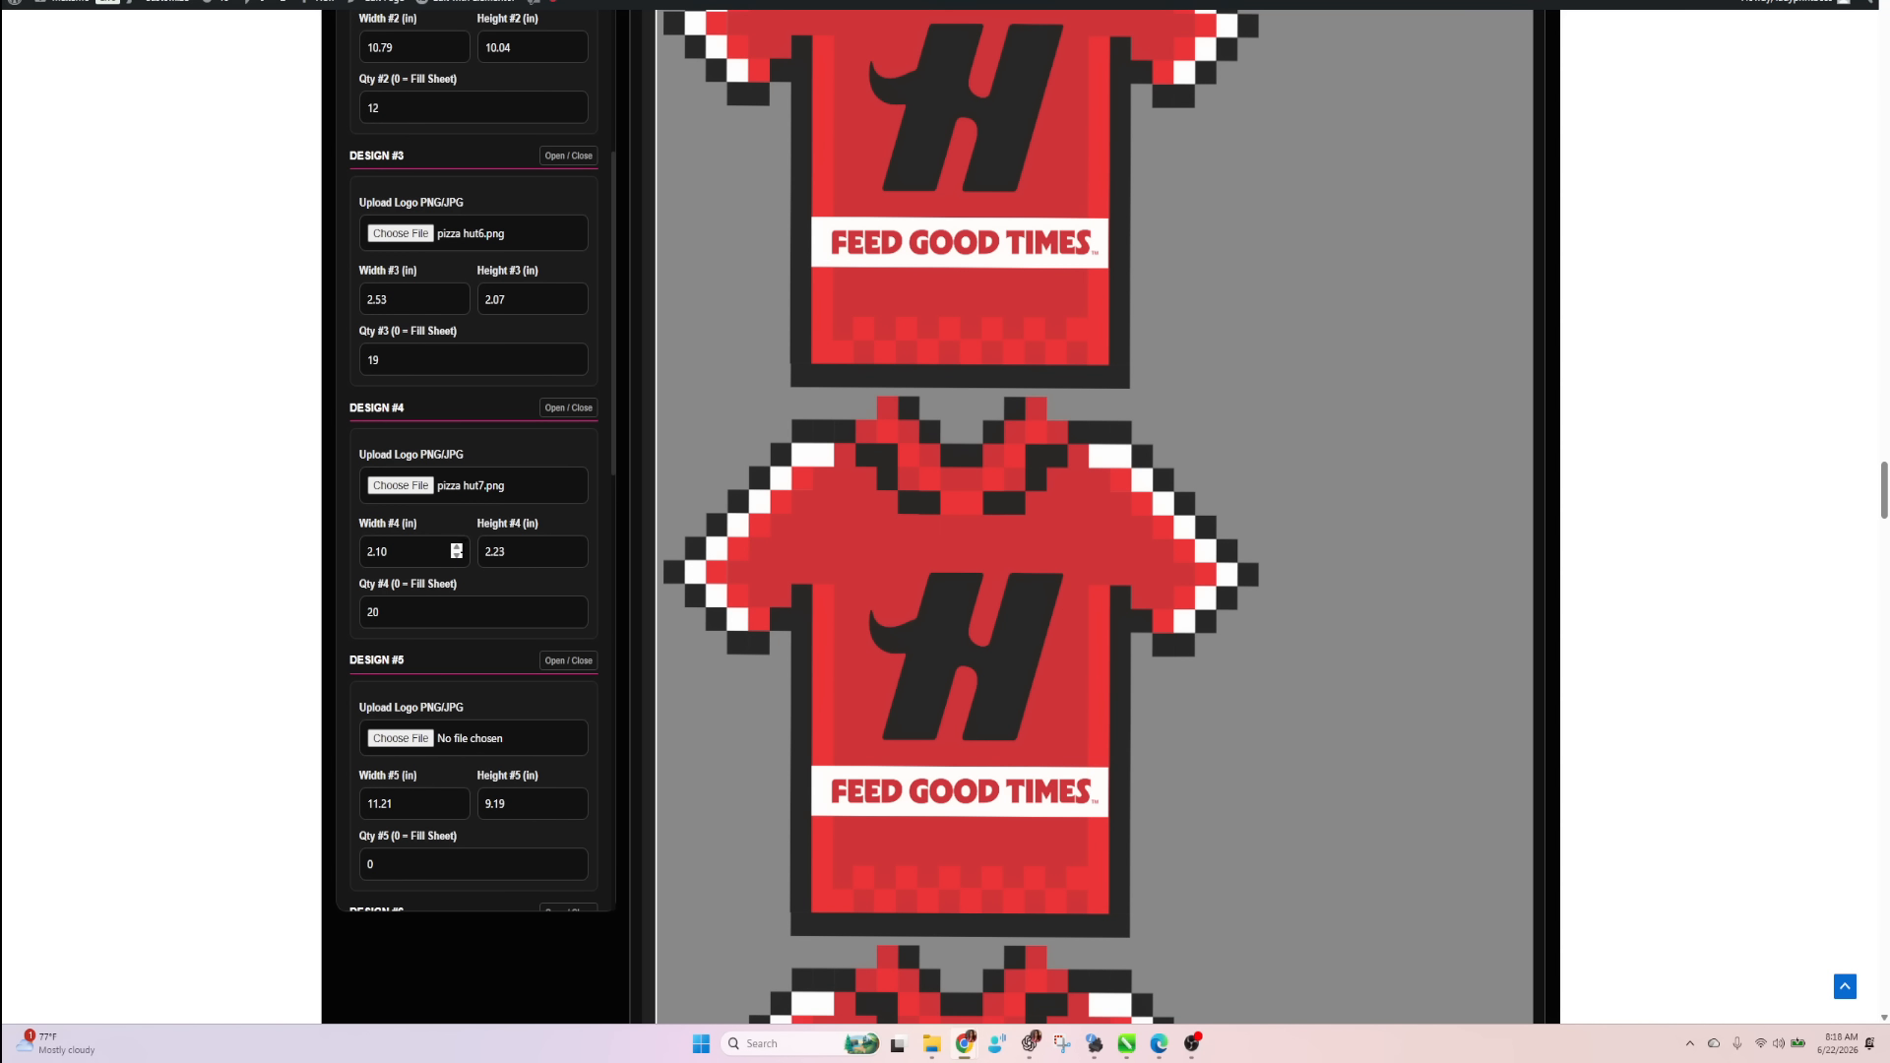
{"action": "scroll", "coordinate": [417, 557], "scroll_direction": "down", "scroll_amount": 2}
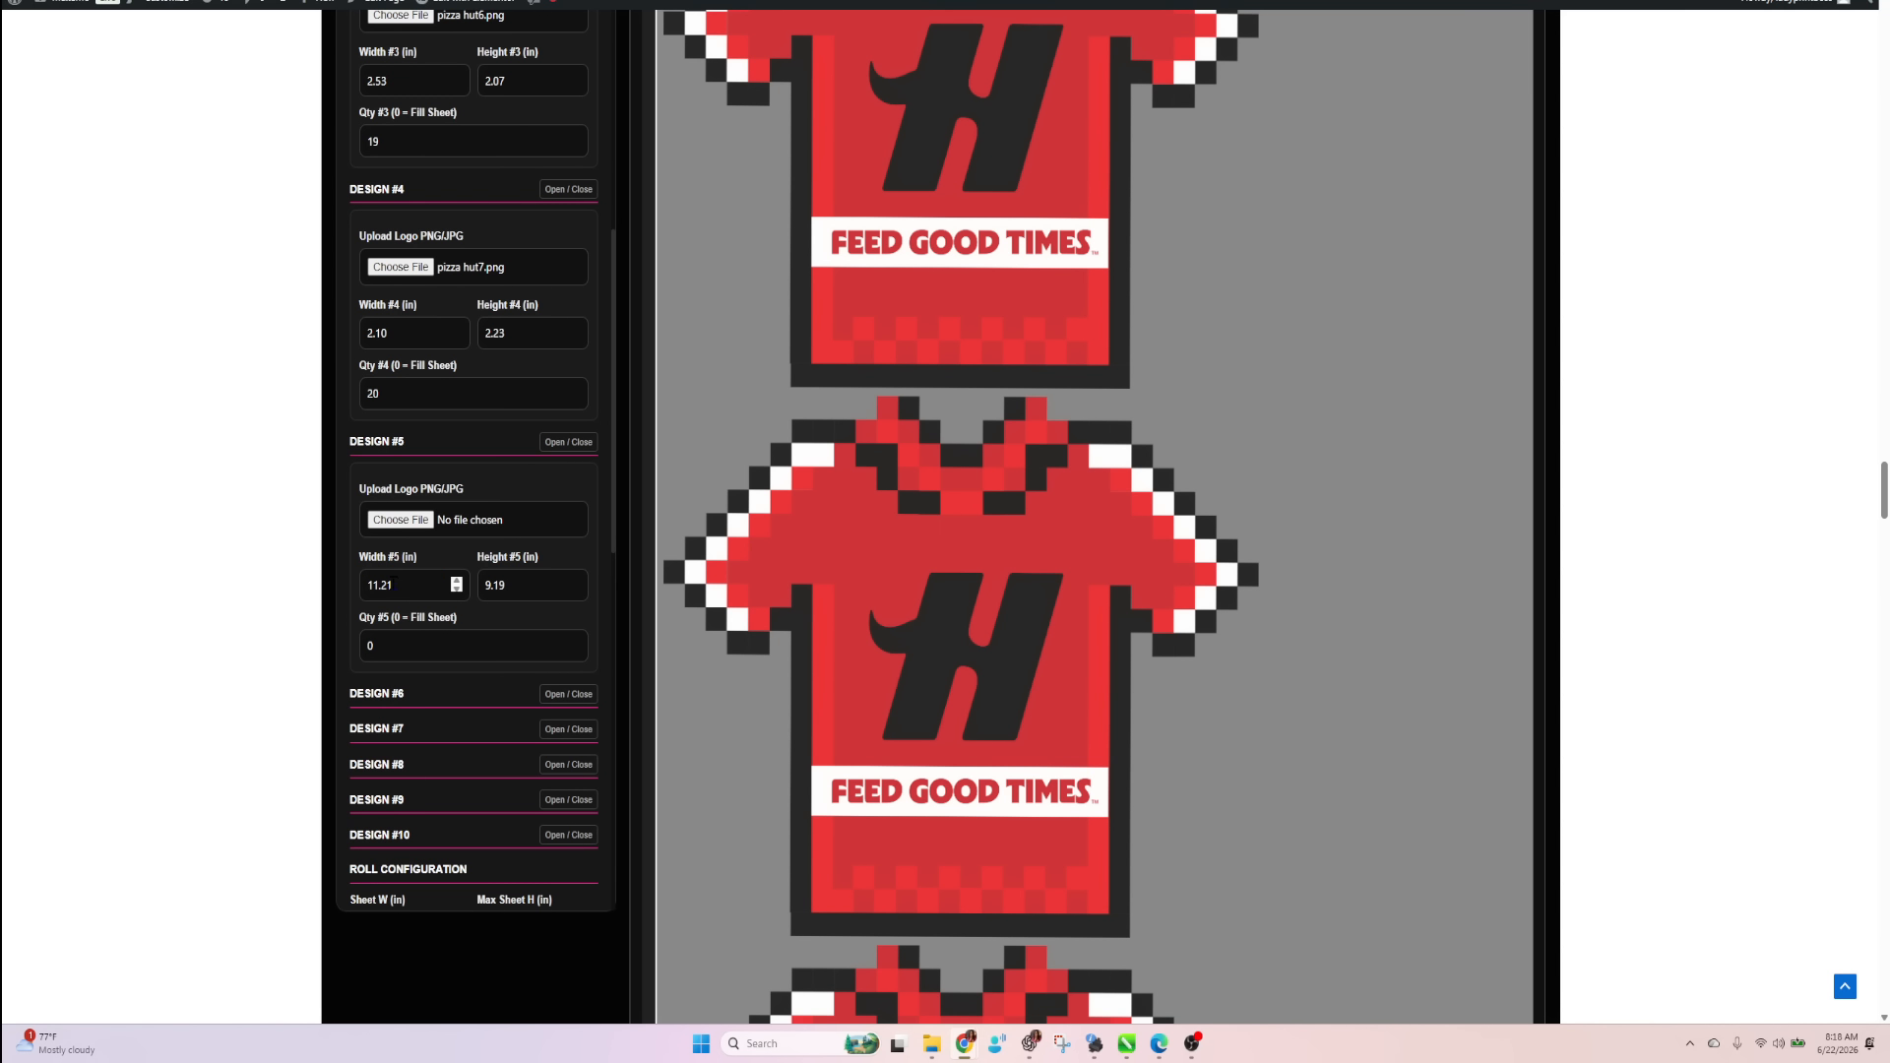
{"action": "double_click", "coordinate": [382, 585]}
{"action": "type", "text": "10"}
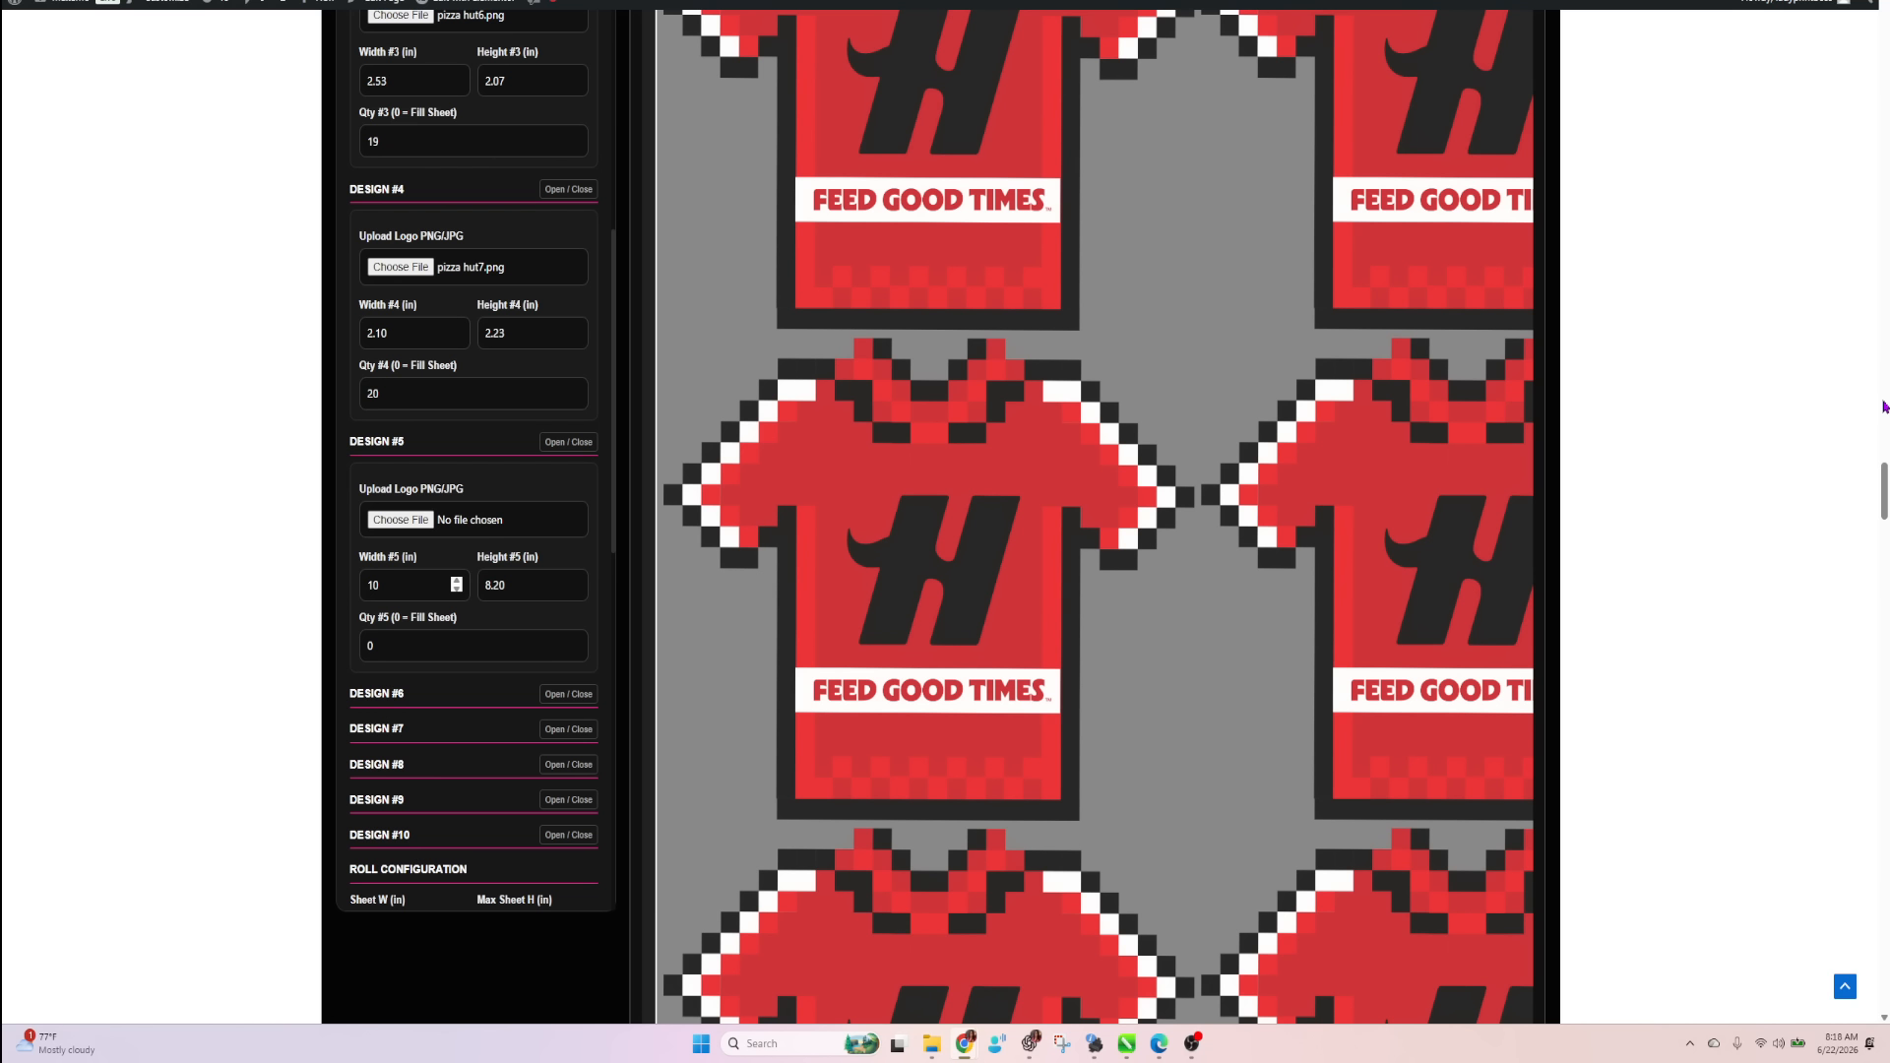
{"action": "type", "text": ".75"}
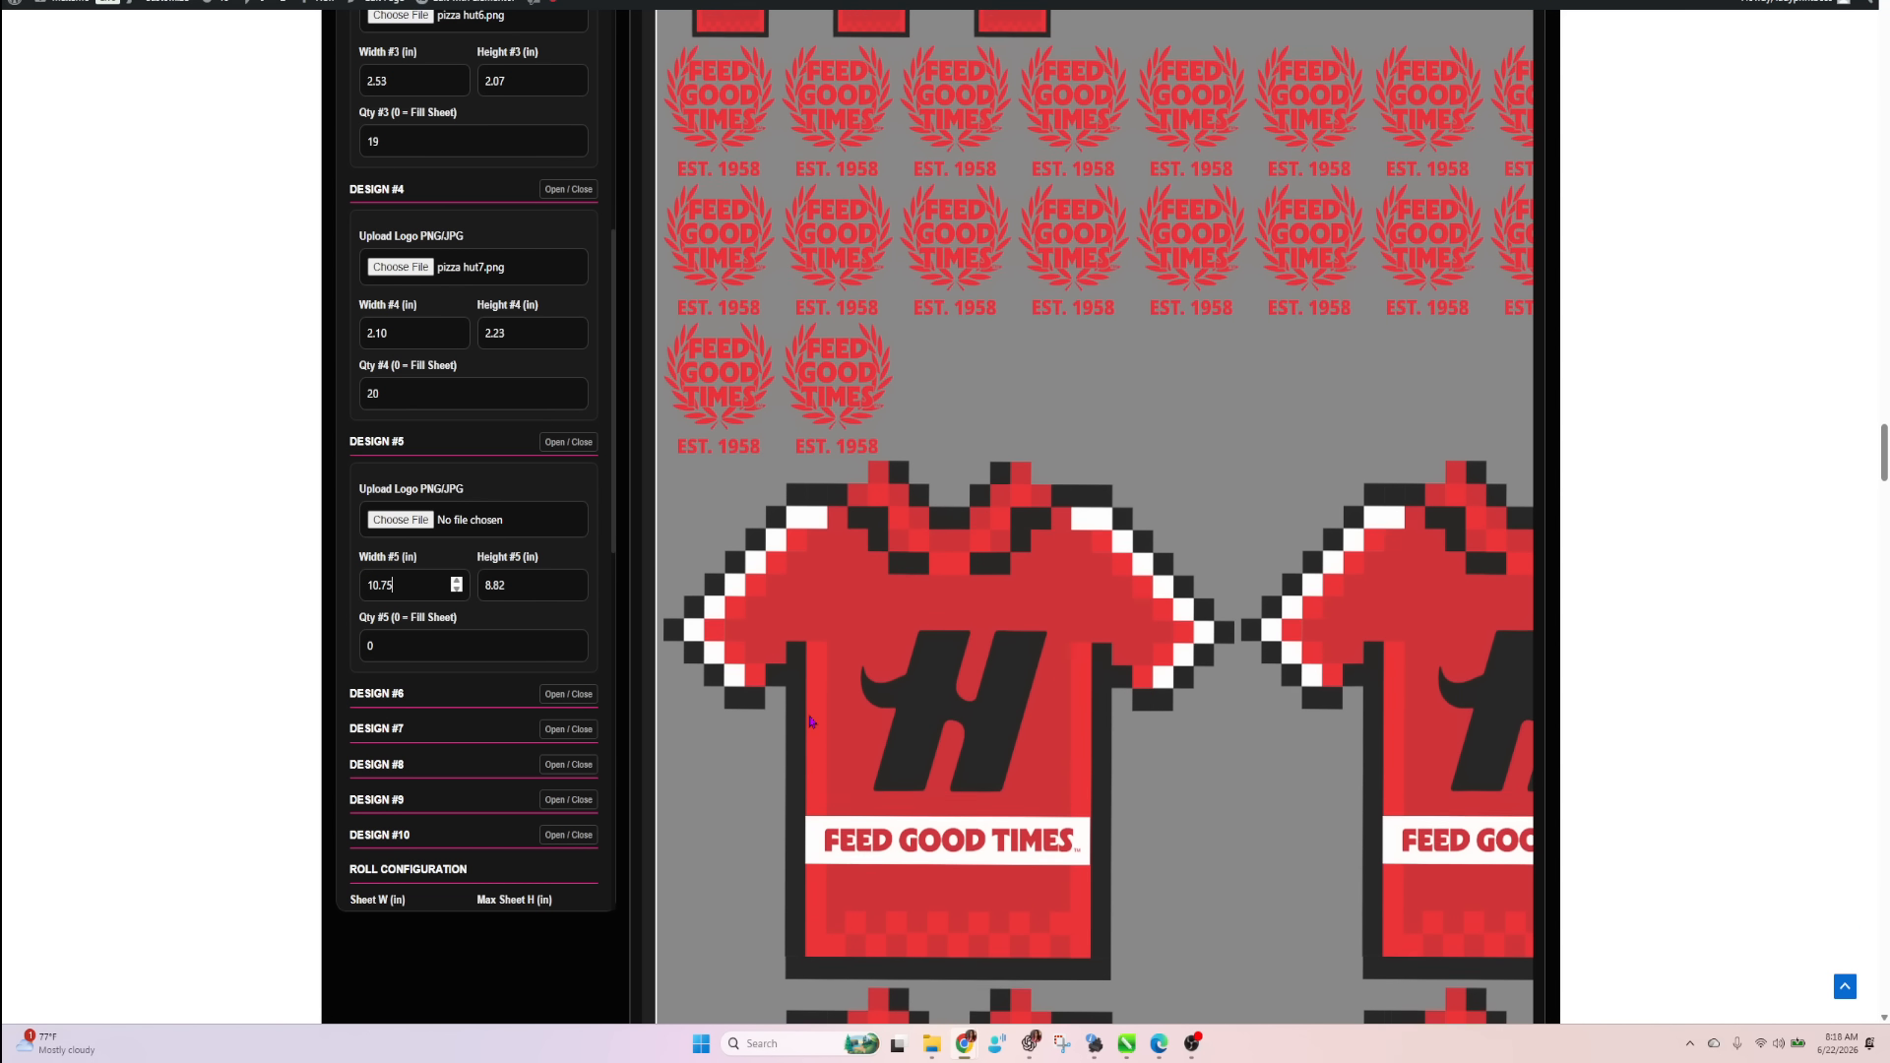
Examine the rearranged shirt prints on the gang sheet preview and the settings of the uploaded designs.
{"action": "scroll", "coordinate": [809, 722], "scroll_direction": "up", "scroll_amount": 1}
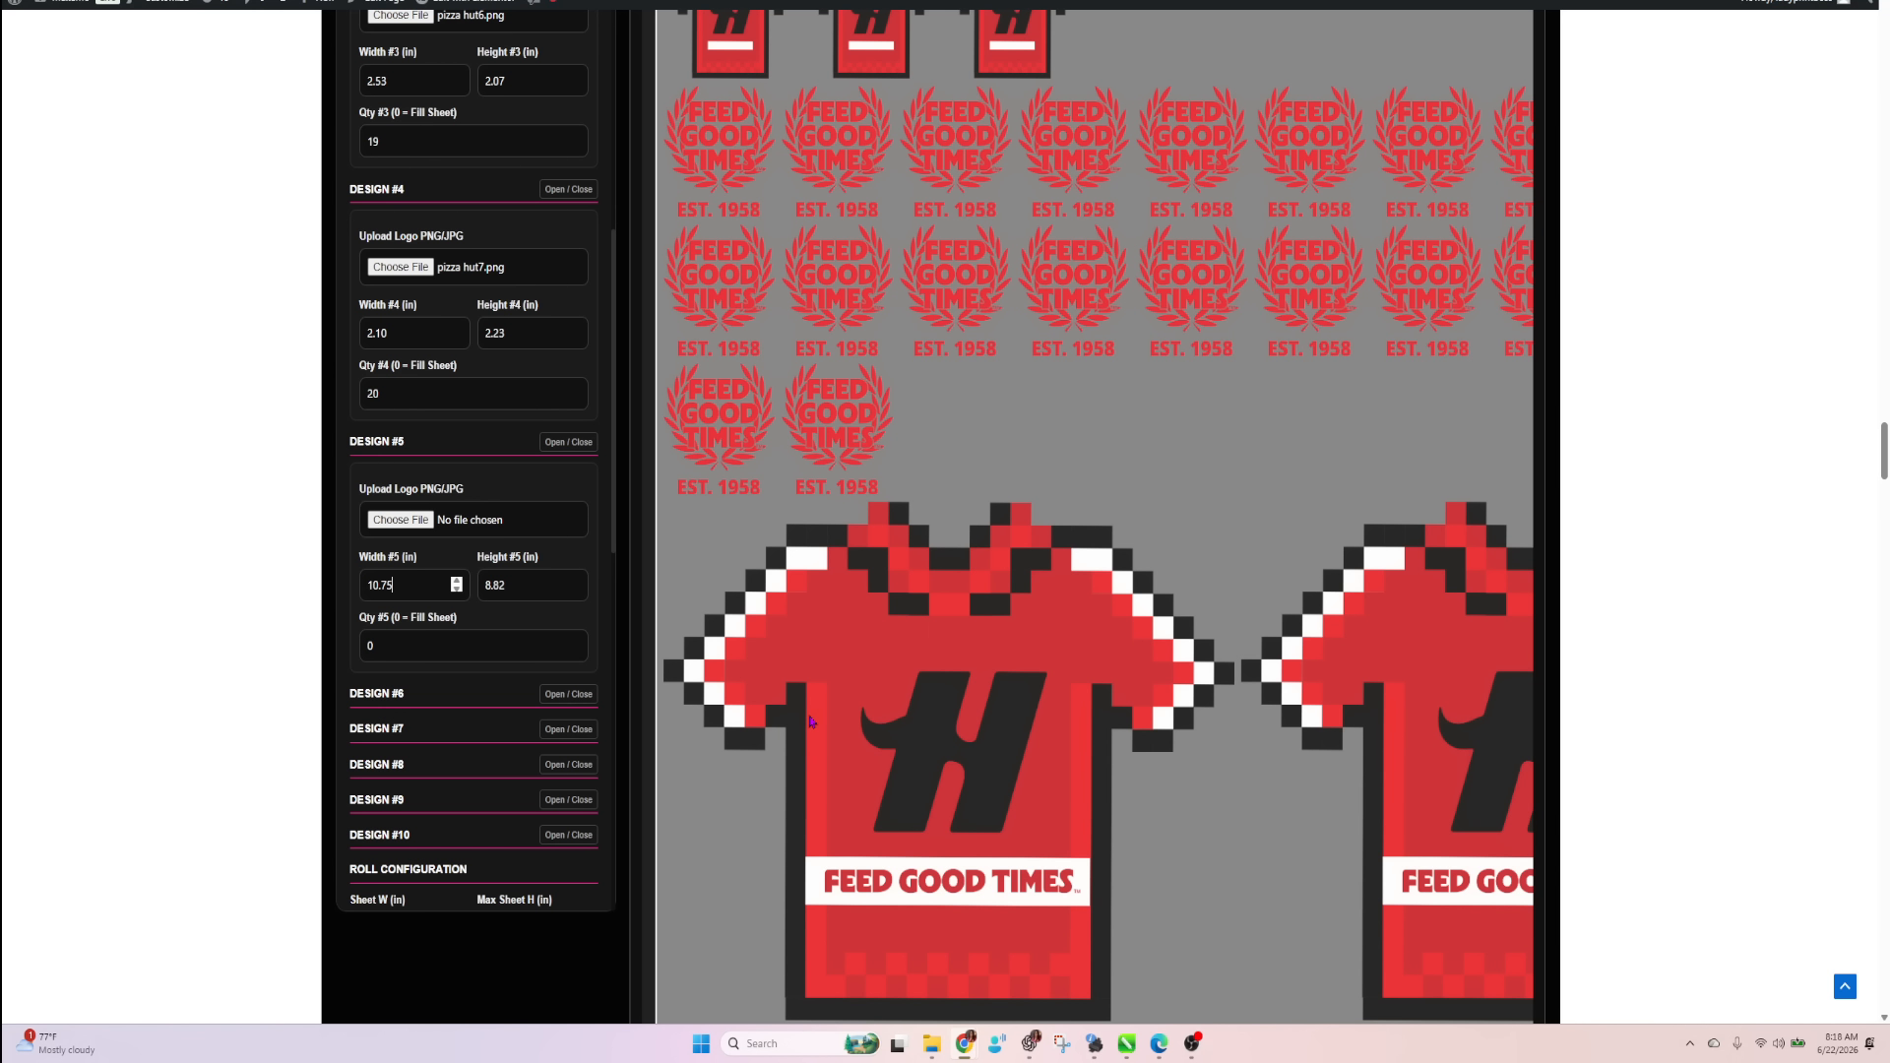
{"action": "scroll", "coordinate": [809, 722], "scroll_direction": "down", "scroll_amount": 5}
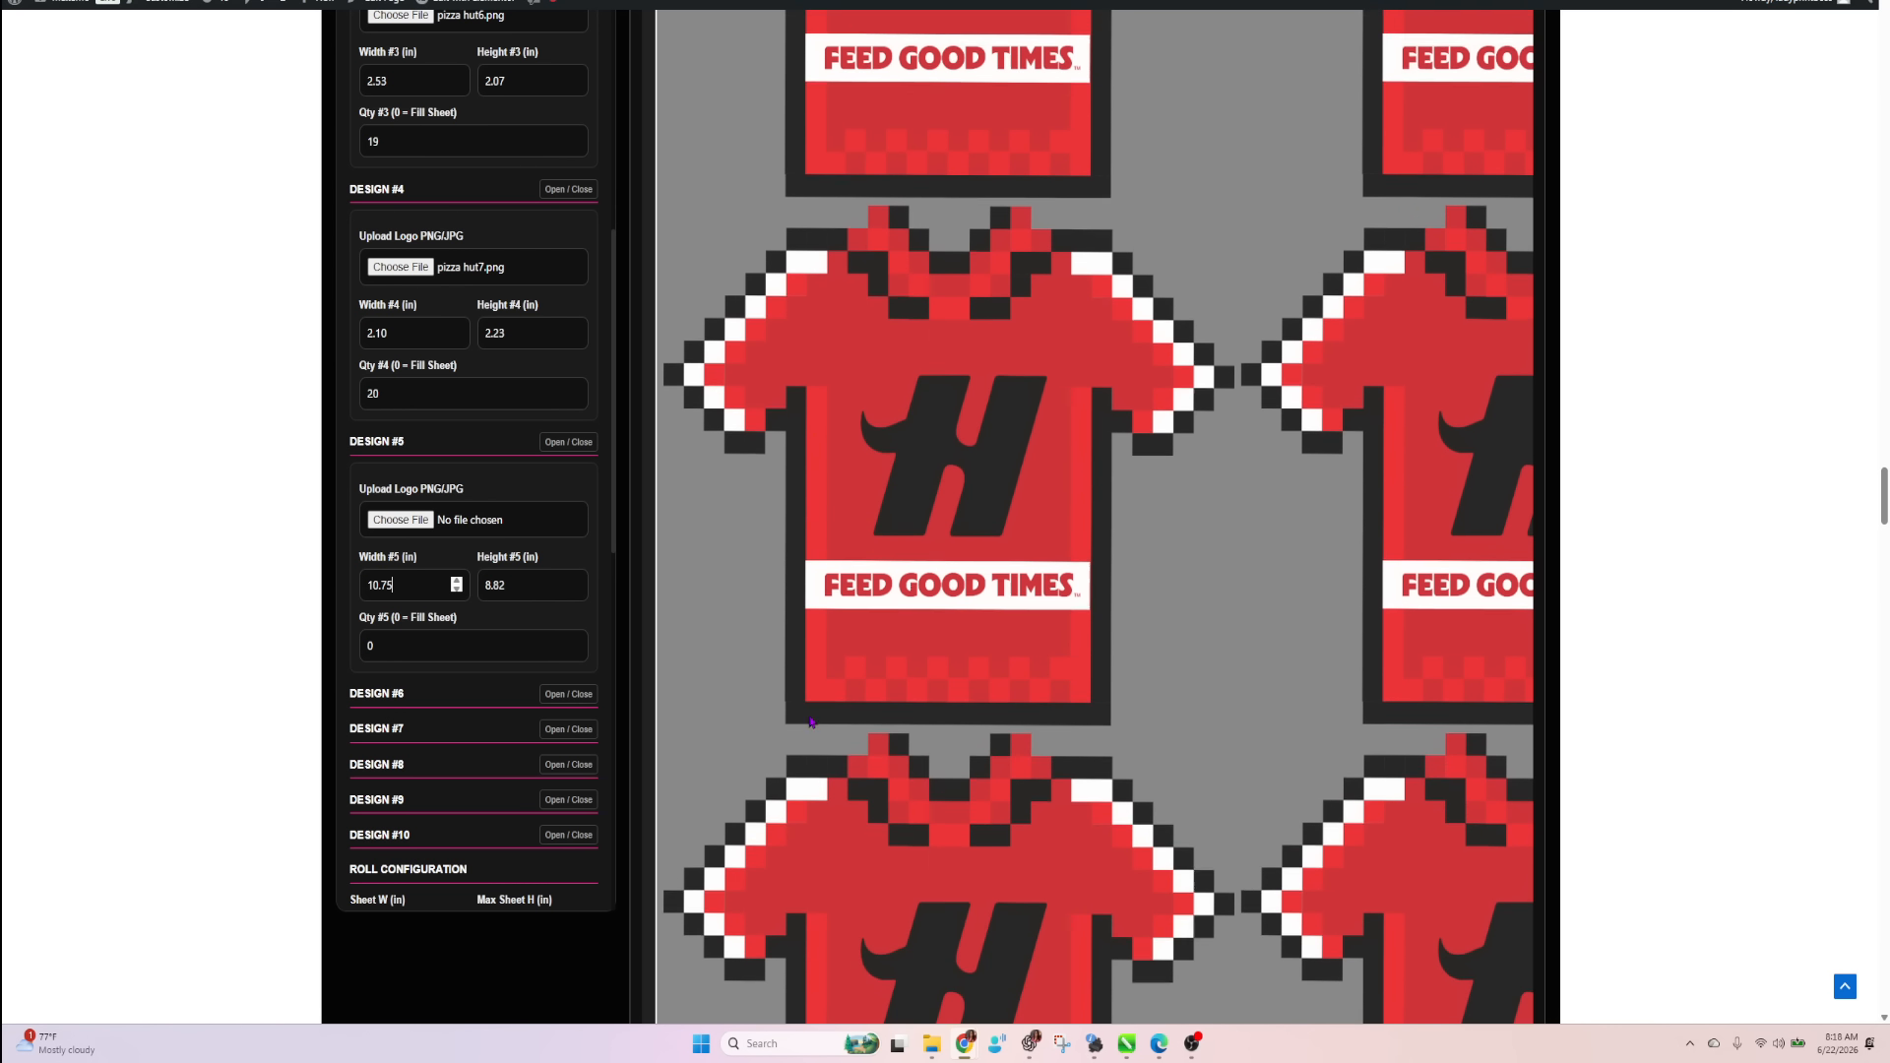
{"action": "scroll", "coordinate": [809, 722], "scroll_direction": "down", "scroll_amount": 3}
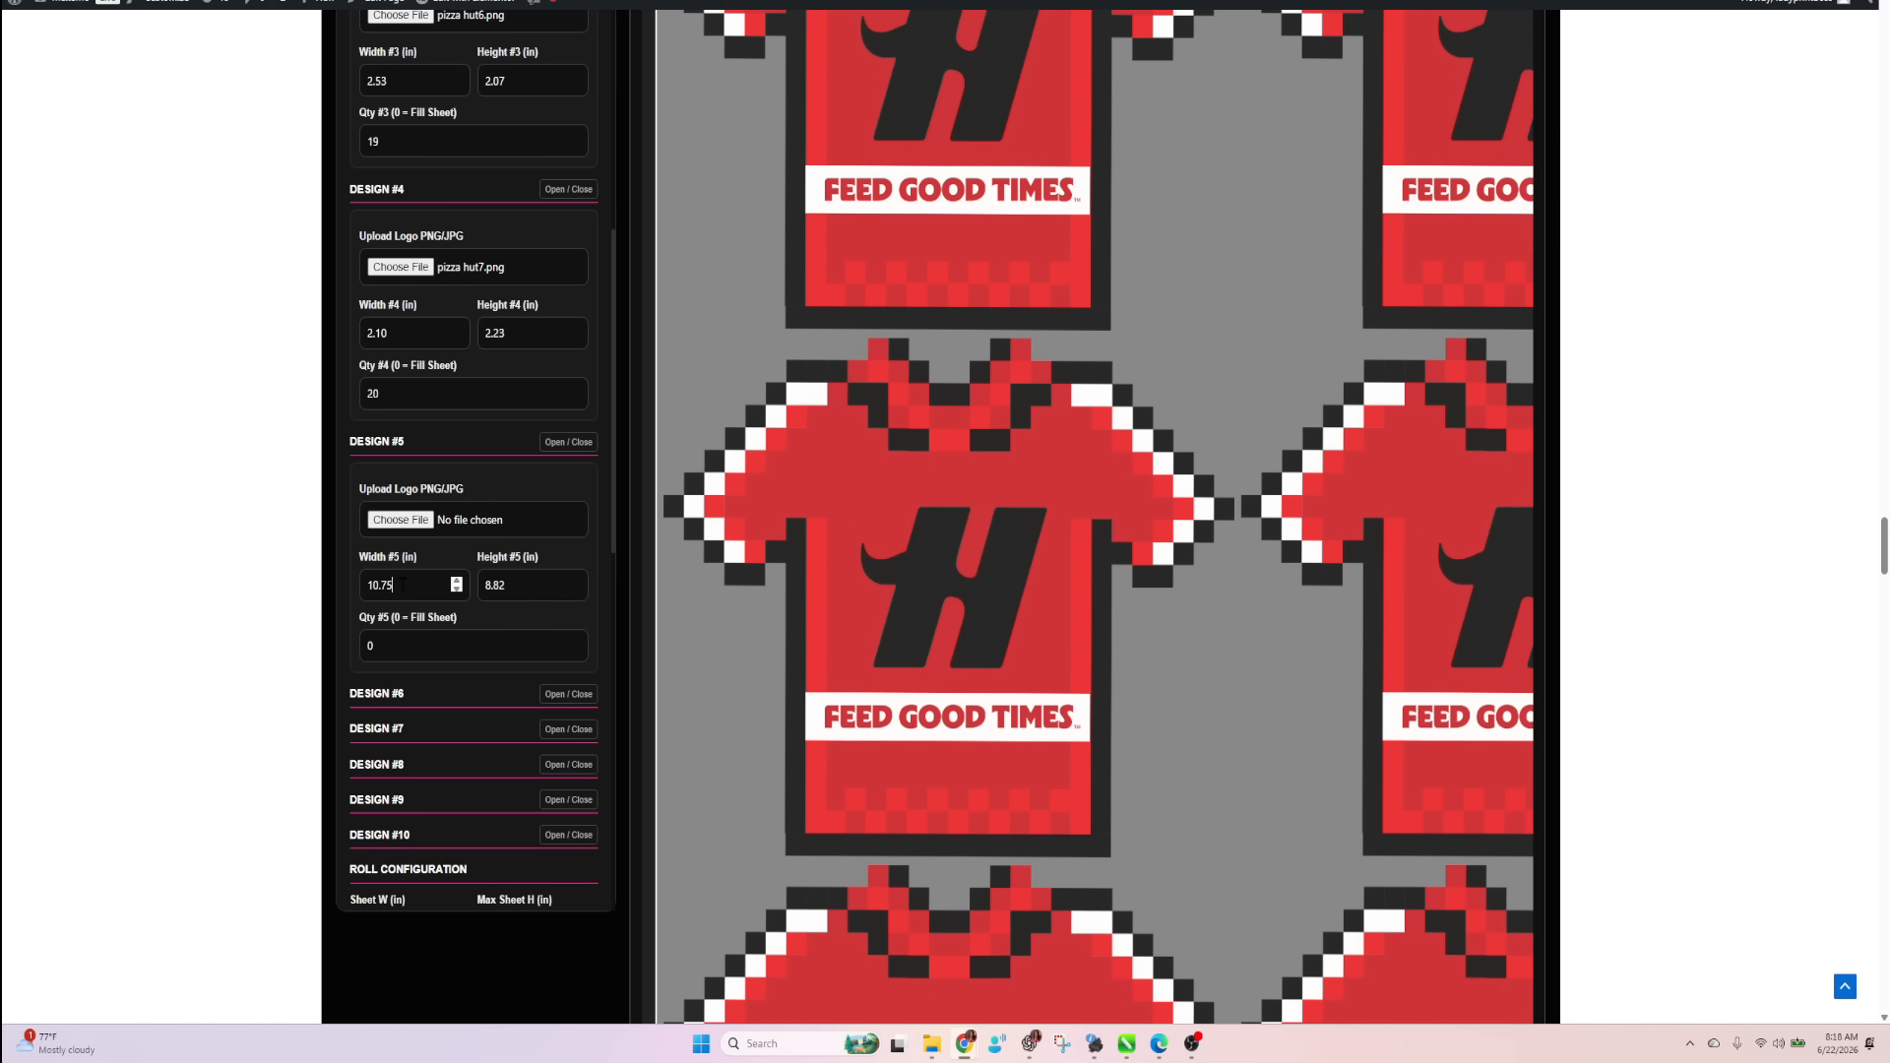
{"action": "scroll", "coordinate": [414, 611], "scroll_direction": "down", "scroll_amount": 2}
{"action": "scroll", "coordinate": [415, 610], "scroll_direction": "up", "scroll_amount": 6}
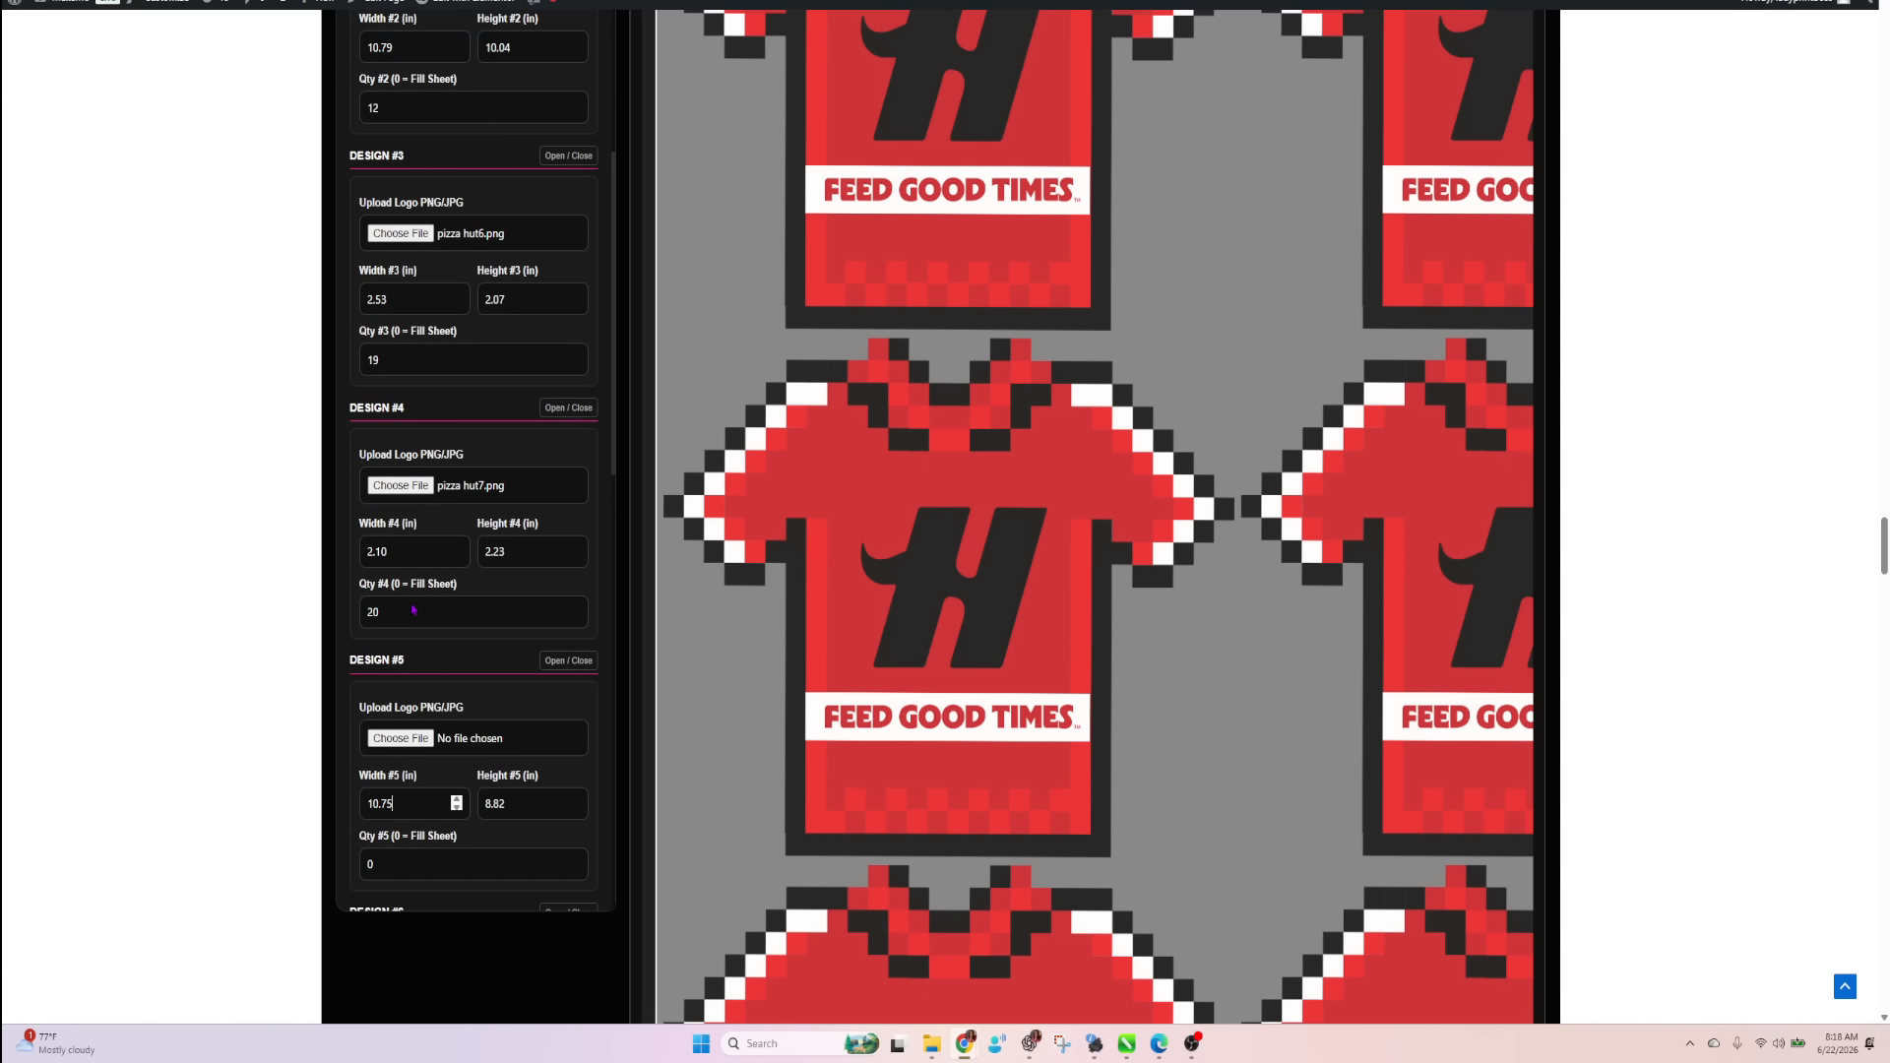
{"action": "scroll", "coordinate": [492, 633], "scroll_direction": "up", "scroll_amount": 2}
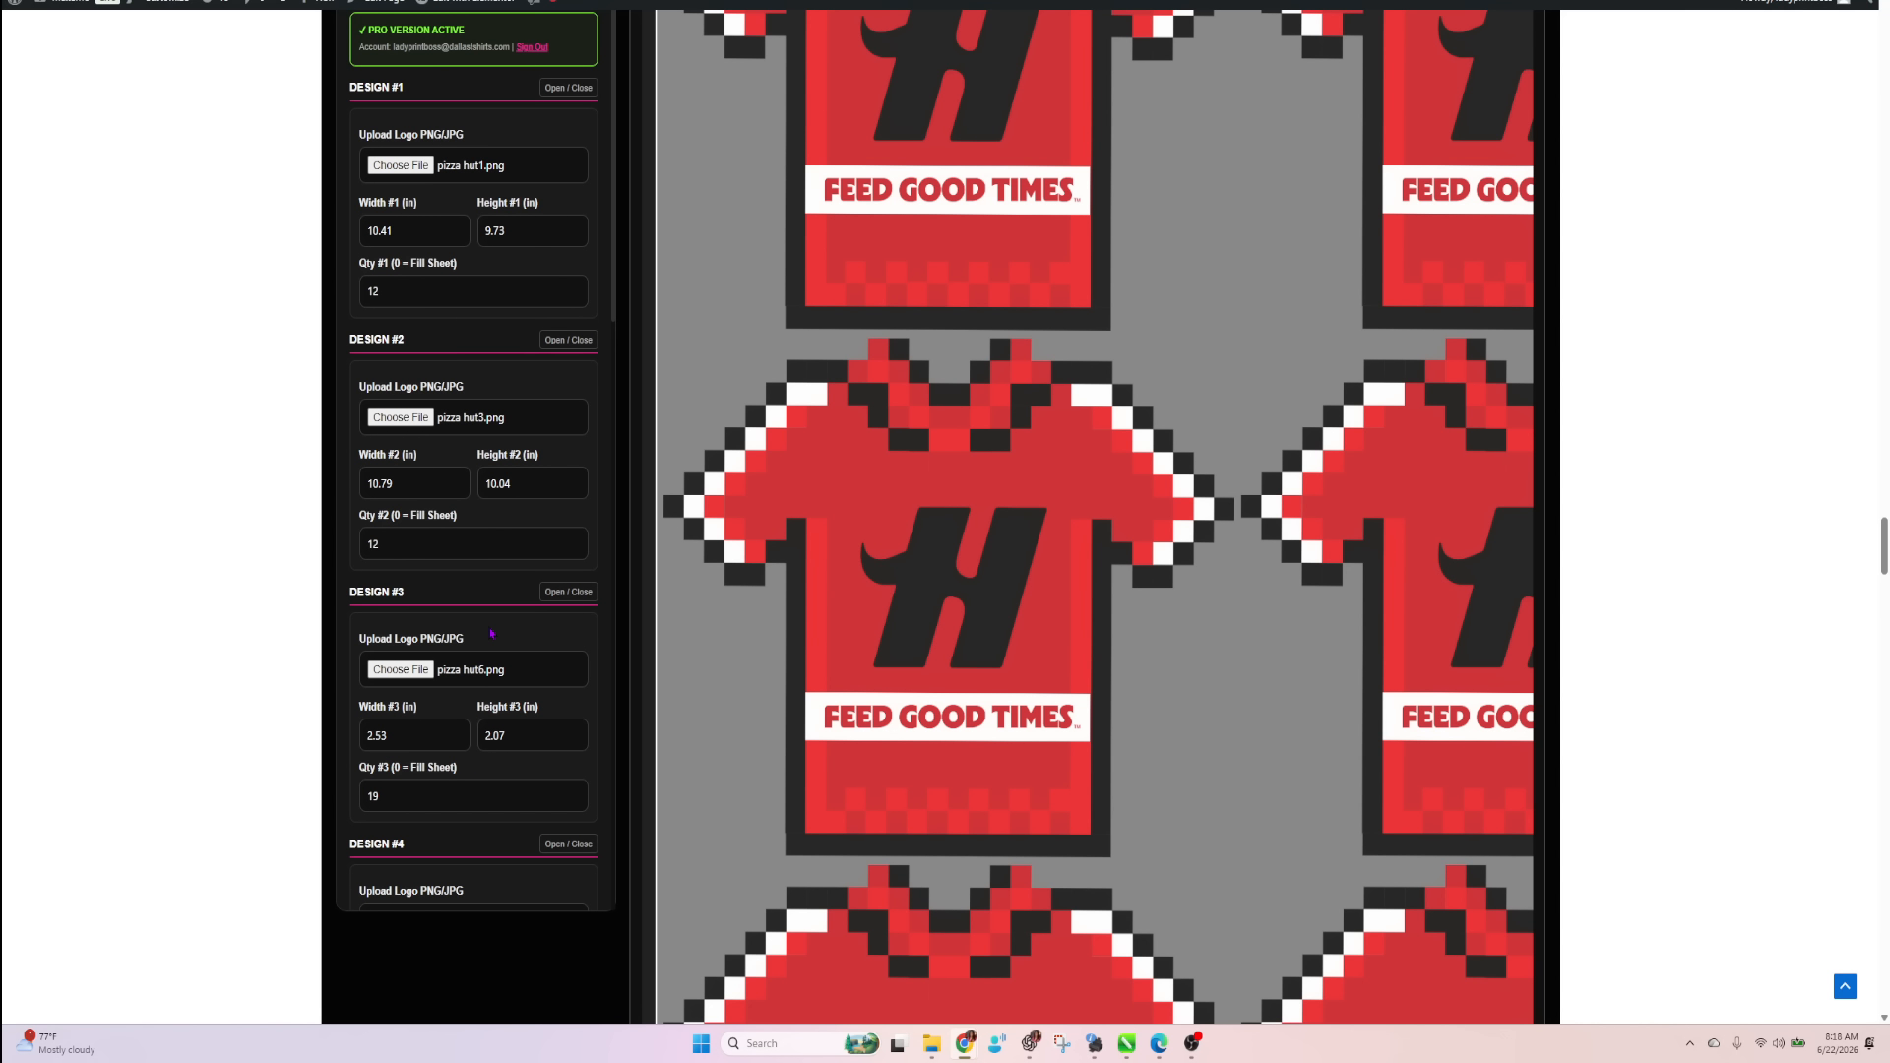
Open the Design #6 section and upload pizza hut11 totes.png as its logo.
{"action": "scroll", "coordinate": [491, 633], "scroll_direction": "down", "scroll_amount": 10}
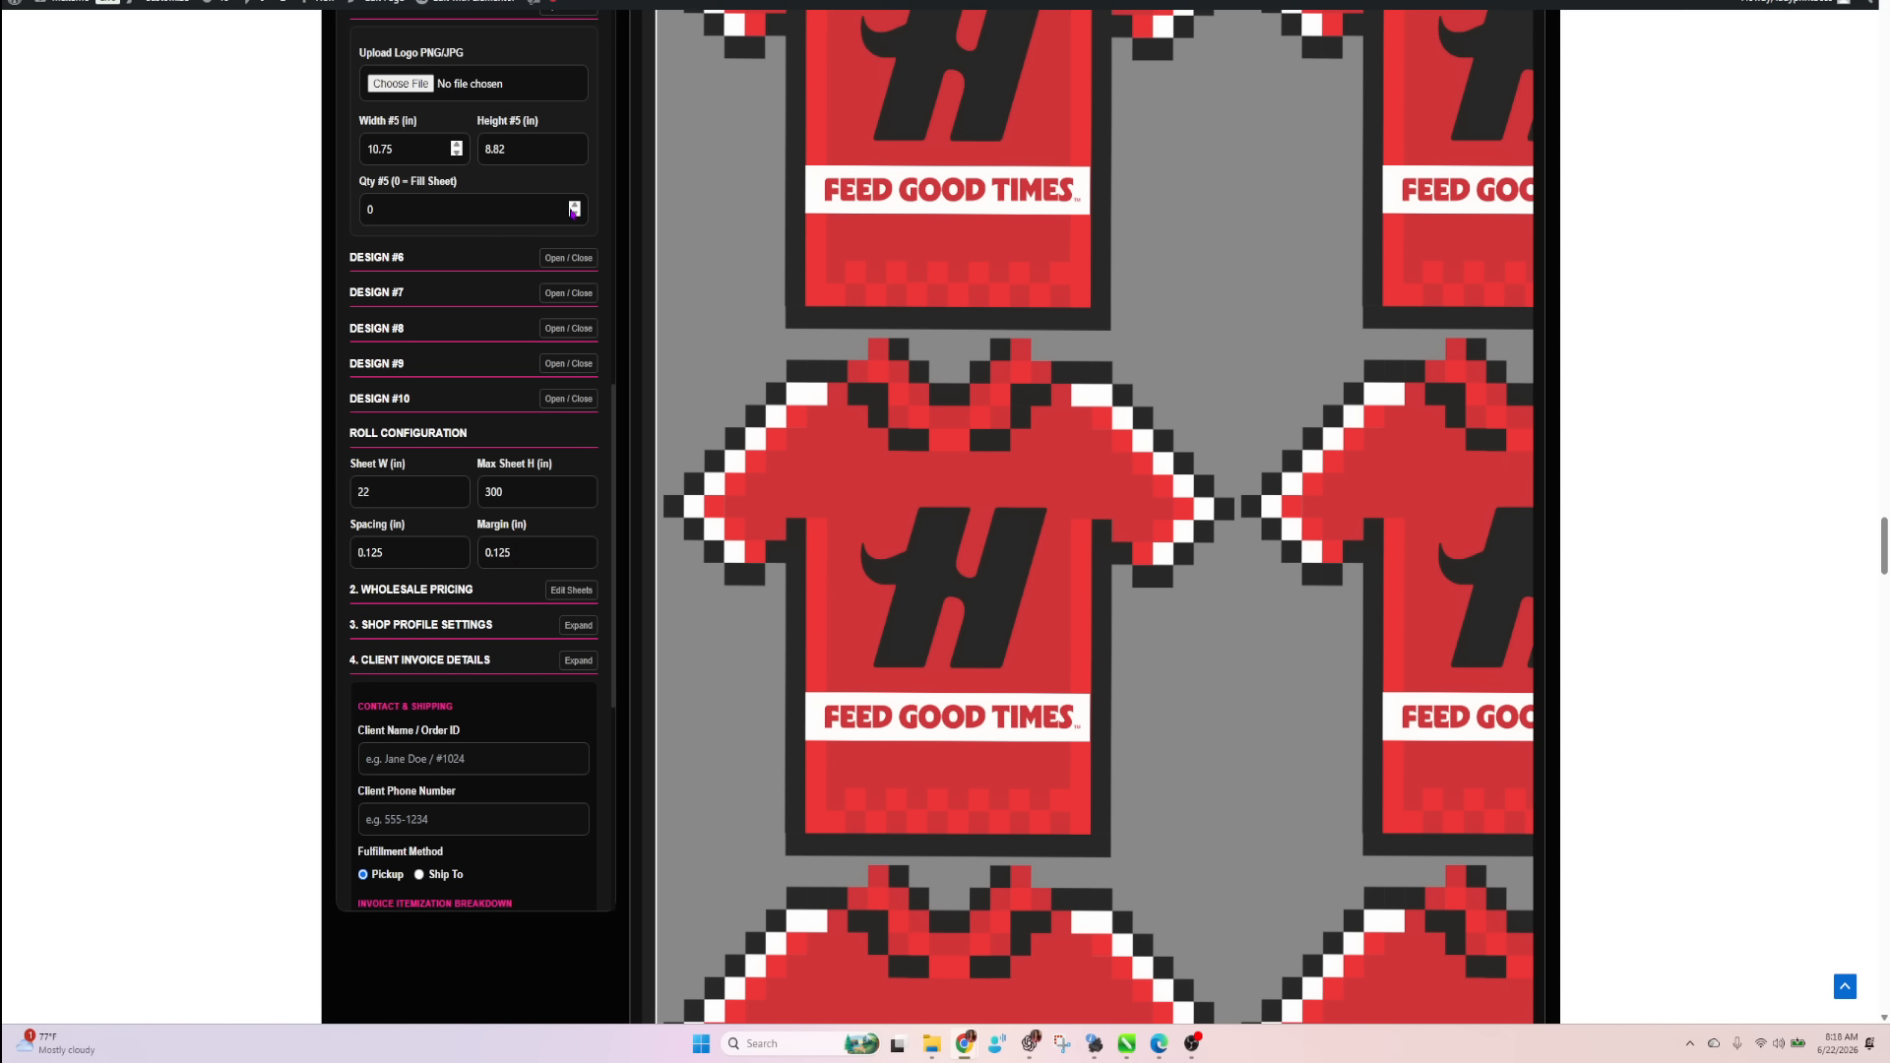
{"action": "left_click", "coordinate": [556, 260]}
{"action": "left_click", "coordinate": [400, 334]}
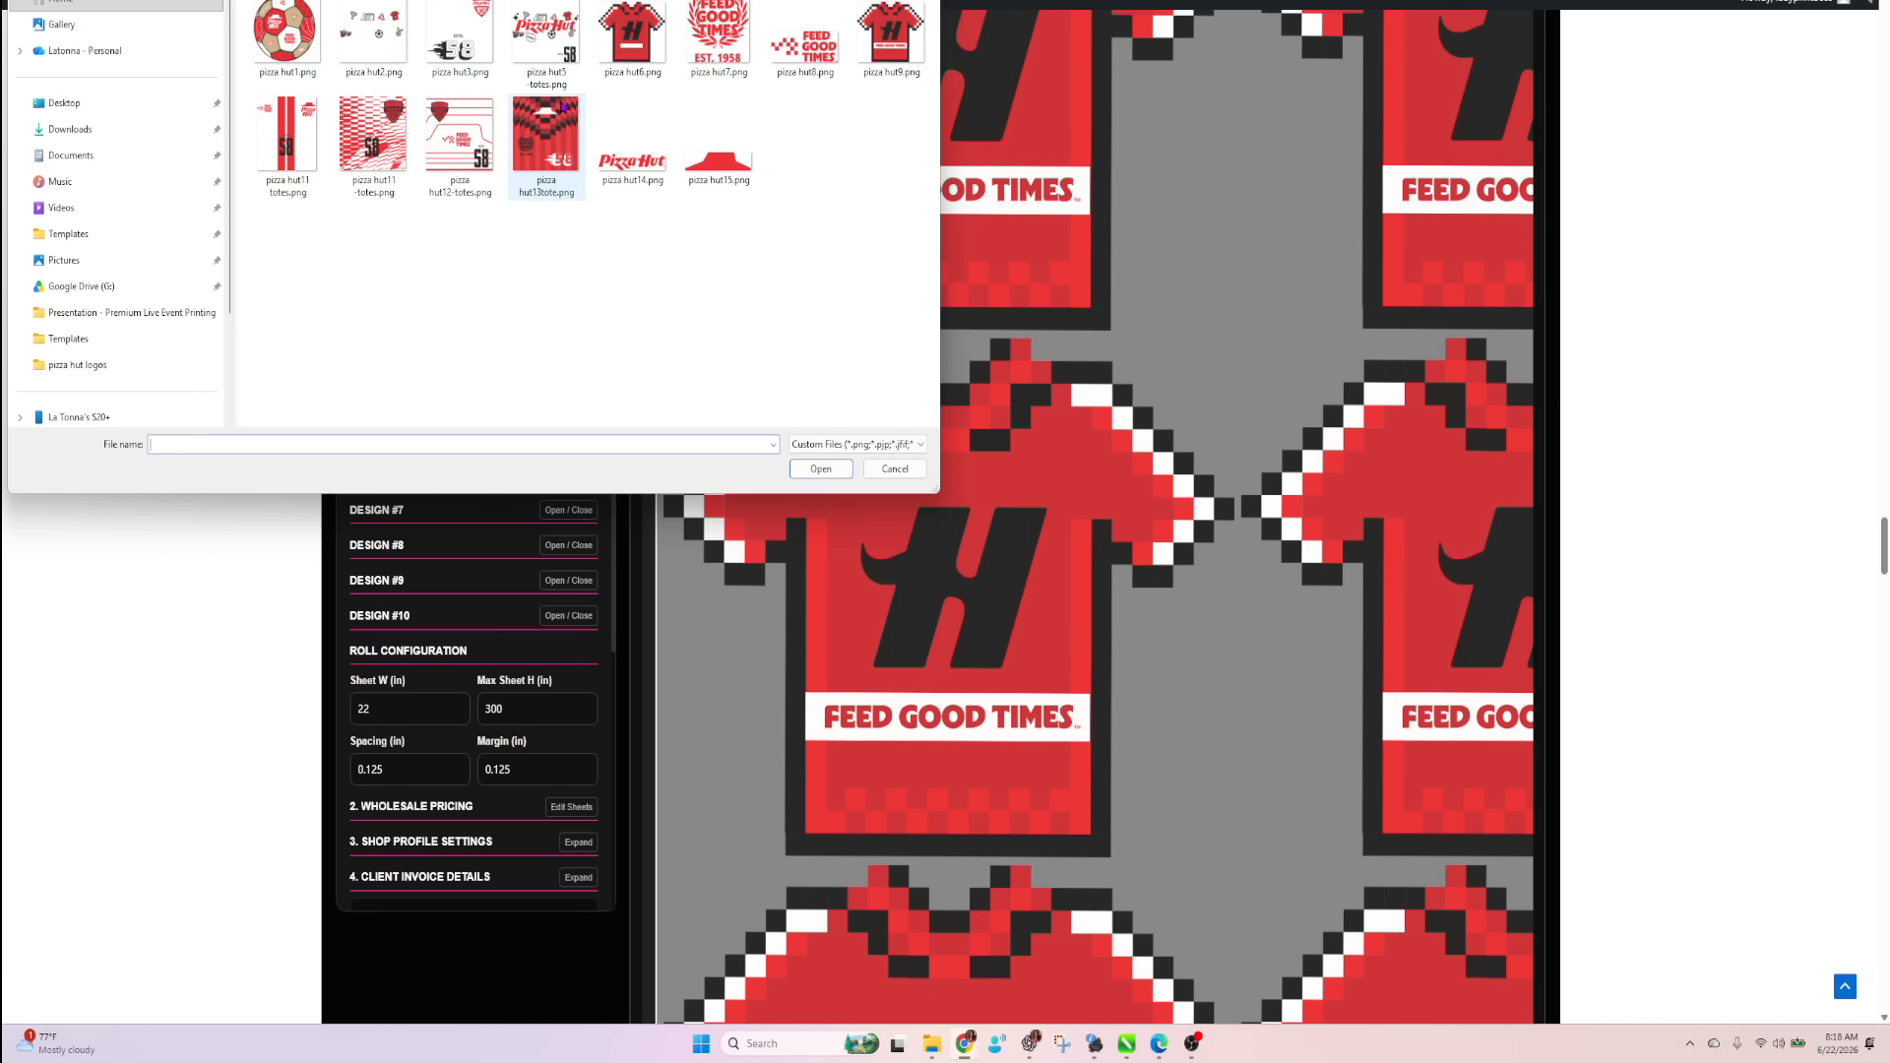
{"action": "left_click", "coordinate": [281, 138]}
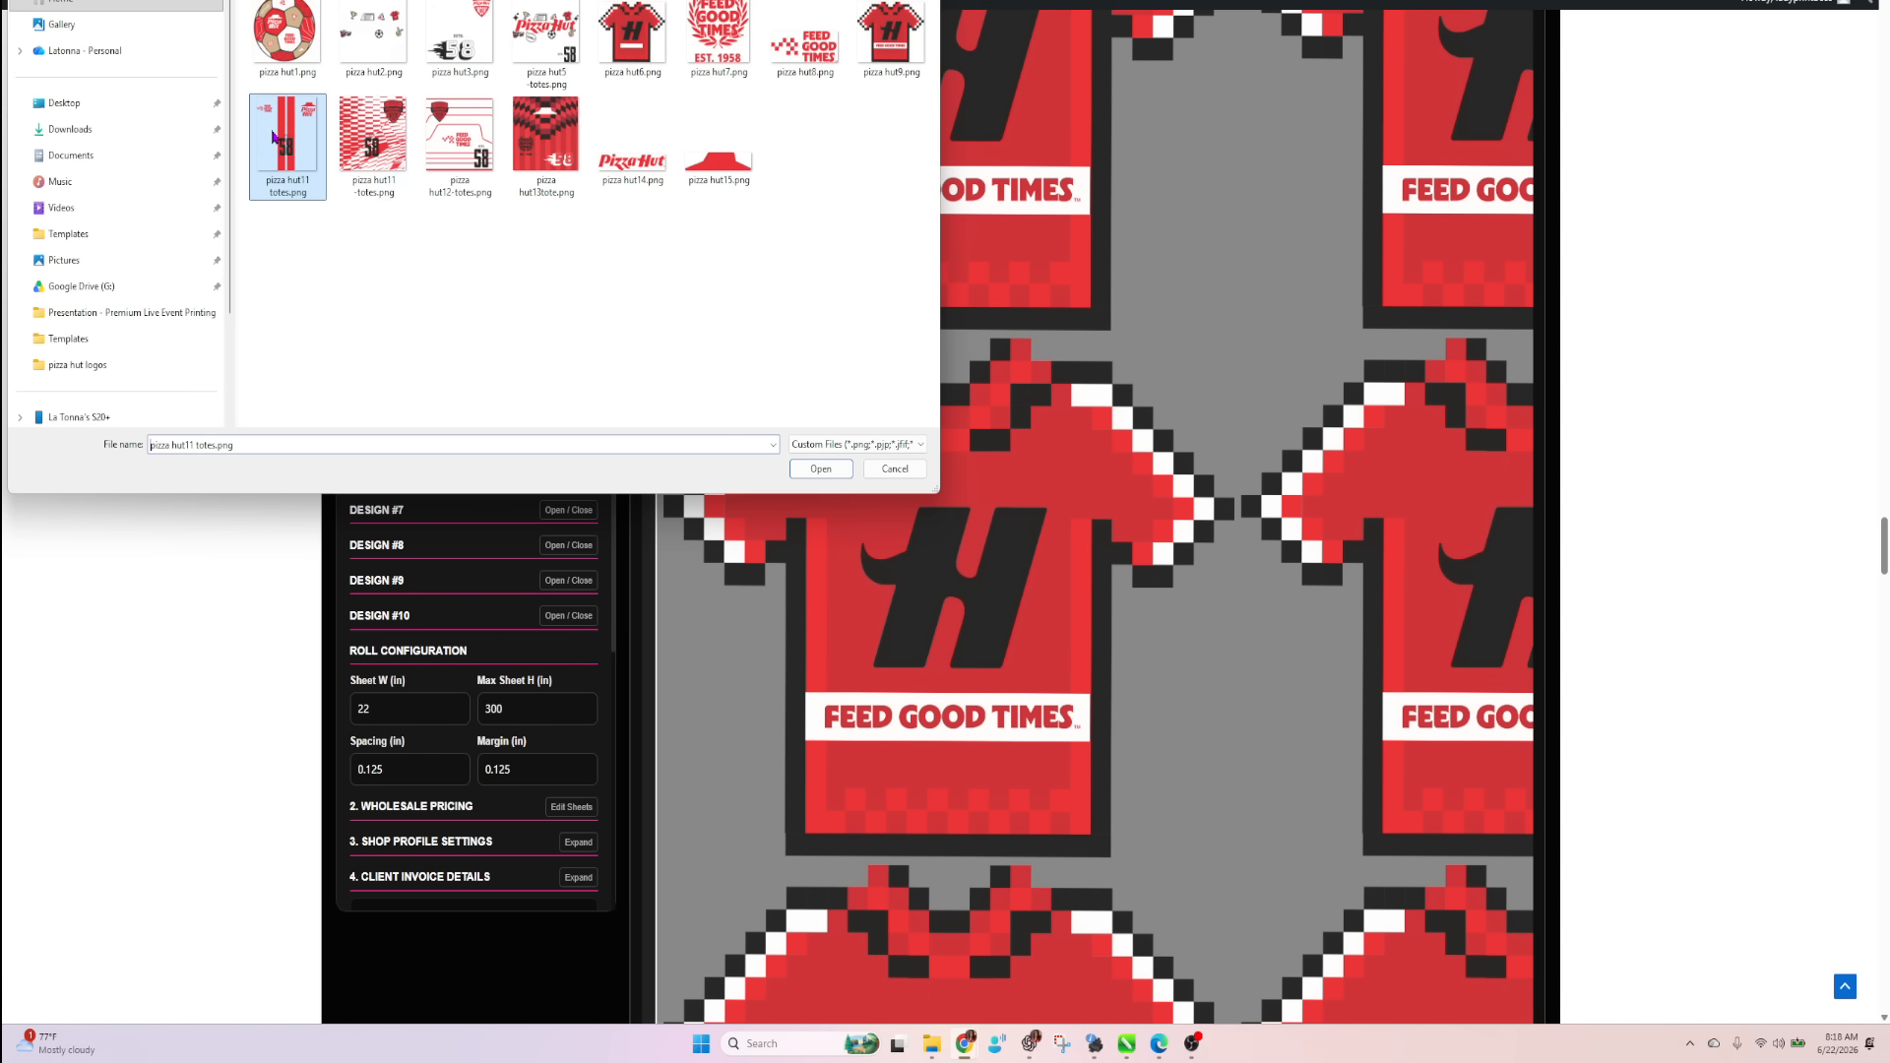
{"action": "left_click", "coordinate": [822, 468]}
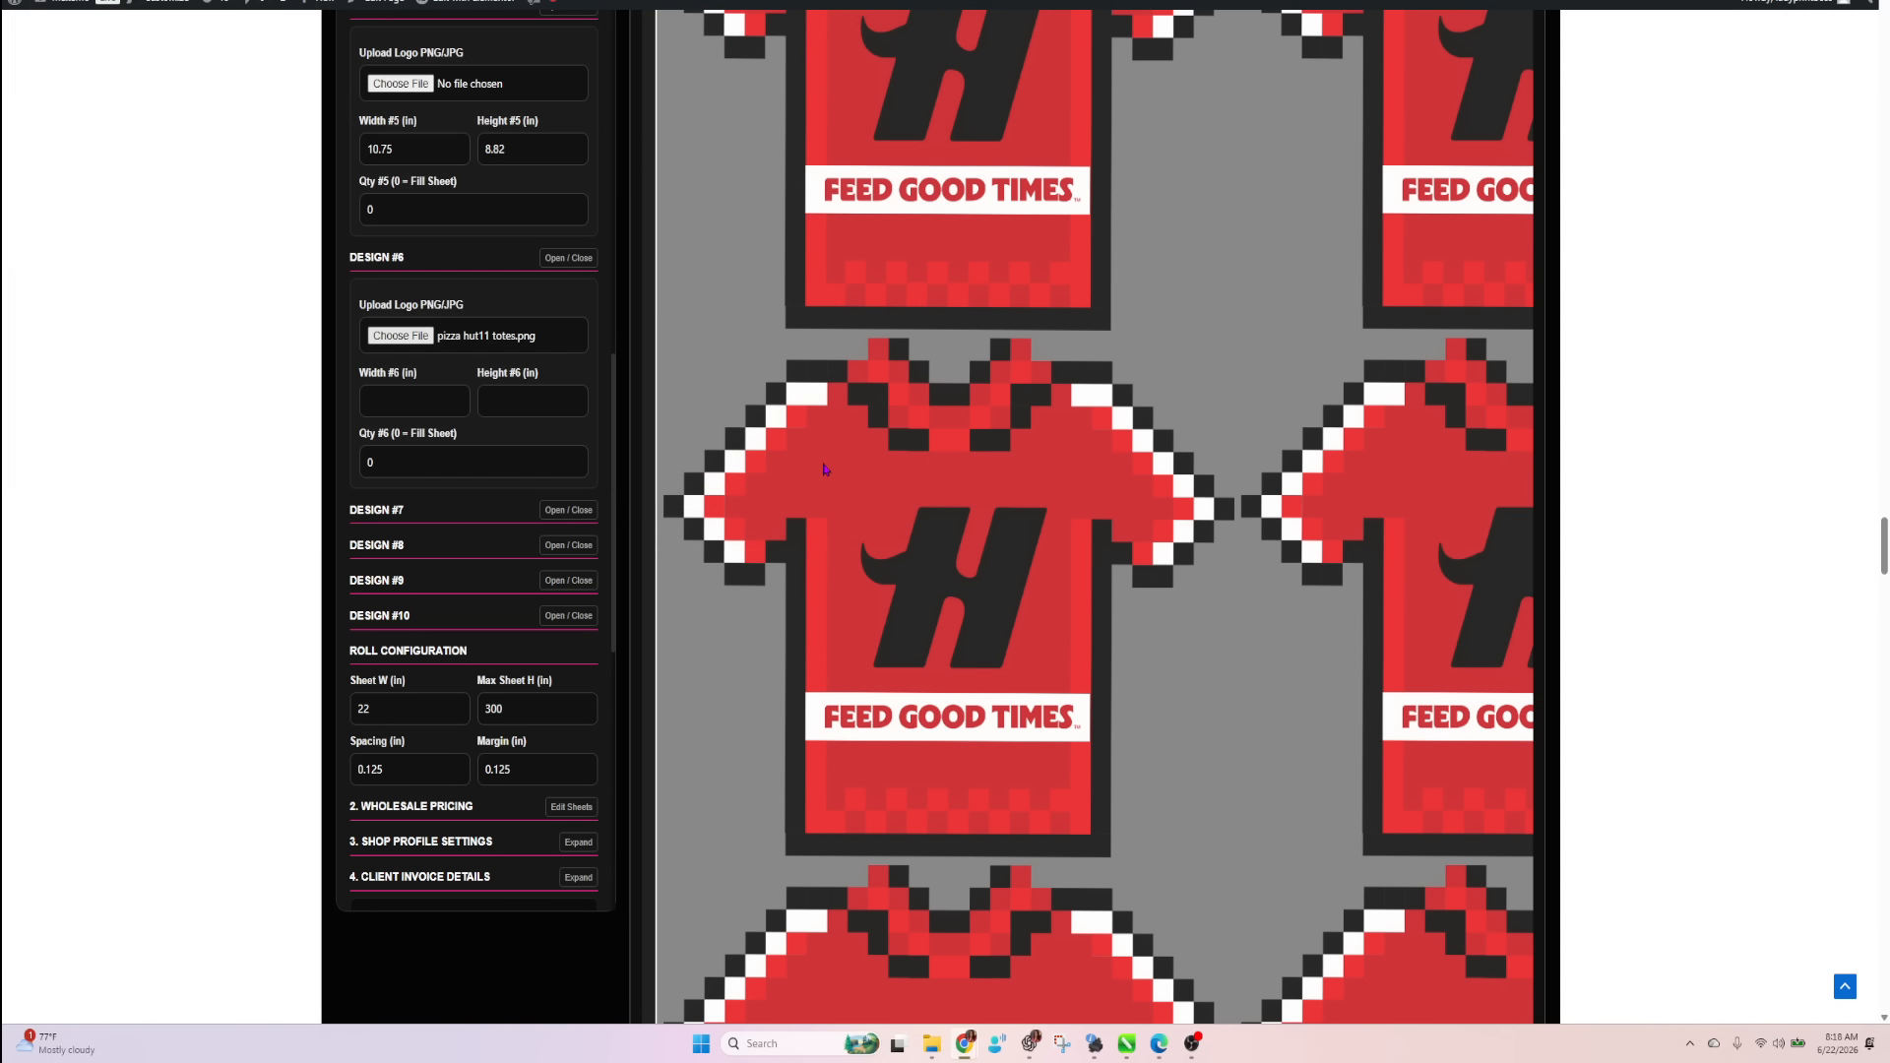
Set Design #6 to a width of 10.5 inches and a quantity of 10.
{"action": "double_click", "coordinate": [394, 462]}
{"action": "left_click_drag", "start_coordinate": [433, 402], "coordinate": [345, 405]}
{"action": "type", "text": "10.5"}
{"action": "key", "text": "Tab"}
{"action": "type", "text": "10"}
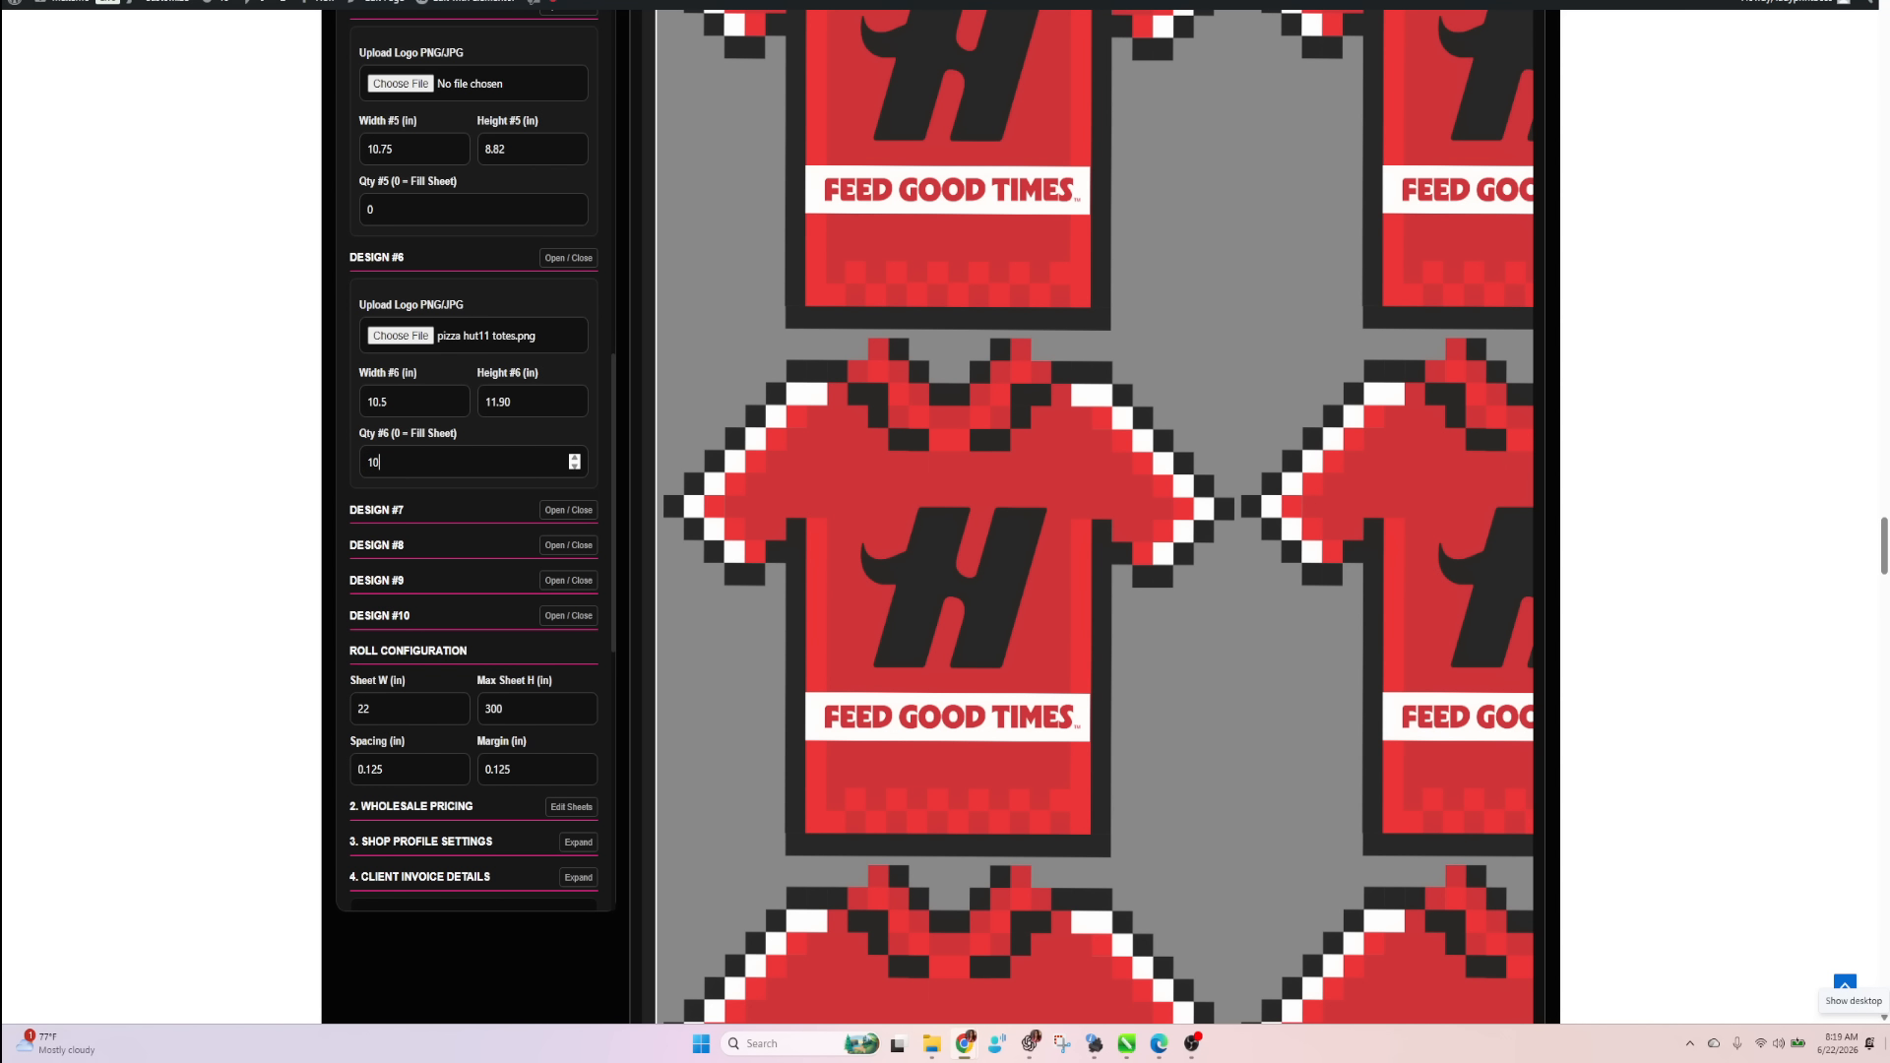
Raise the maximum sheet height to 500 inches and rerun the automatic layout and pricing.
{"action": "left_click", "coordinate": [553, 975]}
{"action": "scroll", "coordinate": [787, 891], "scroll_direction": "down", "scroll_amount": 3}
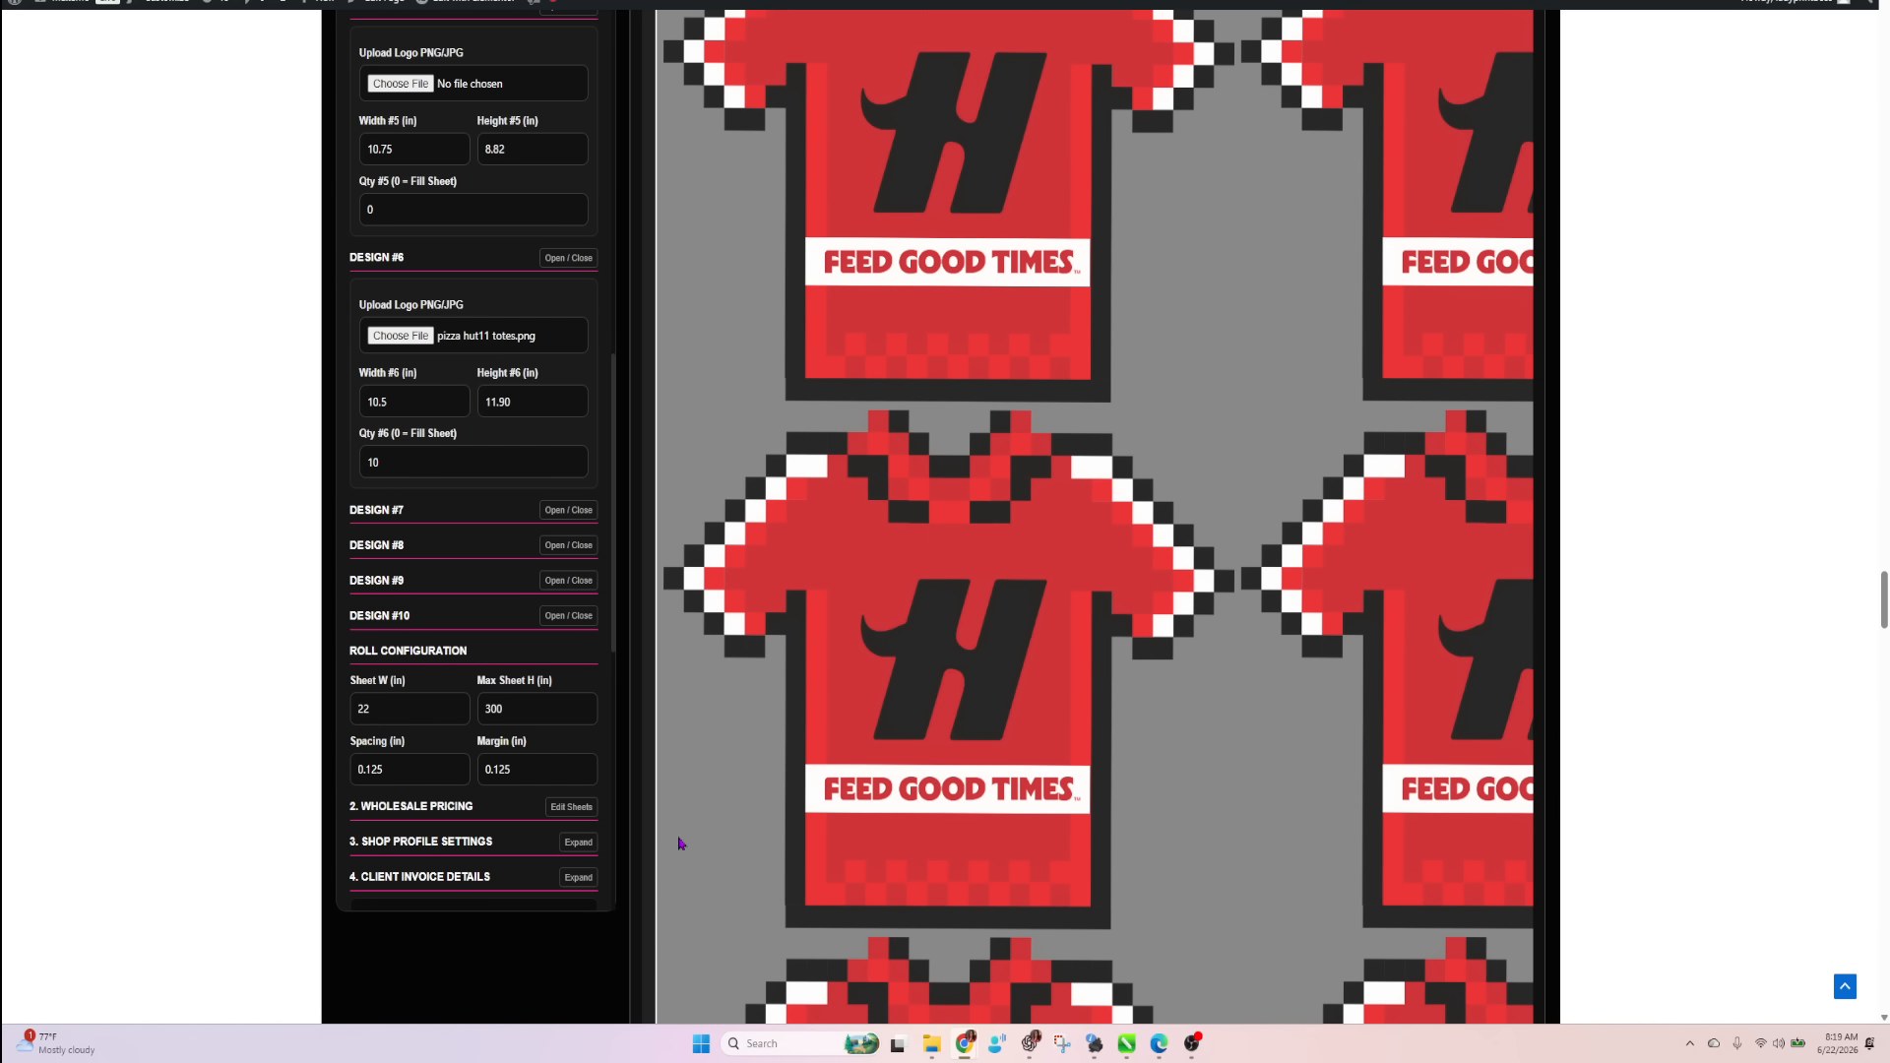
{"action": "scroll", "coordinate": [513, 803], "scroll_direction": "down", "scroll_amount": 8}
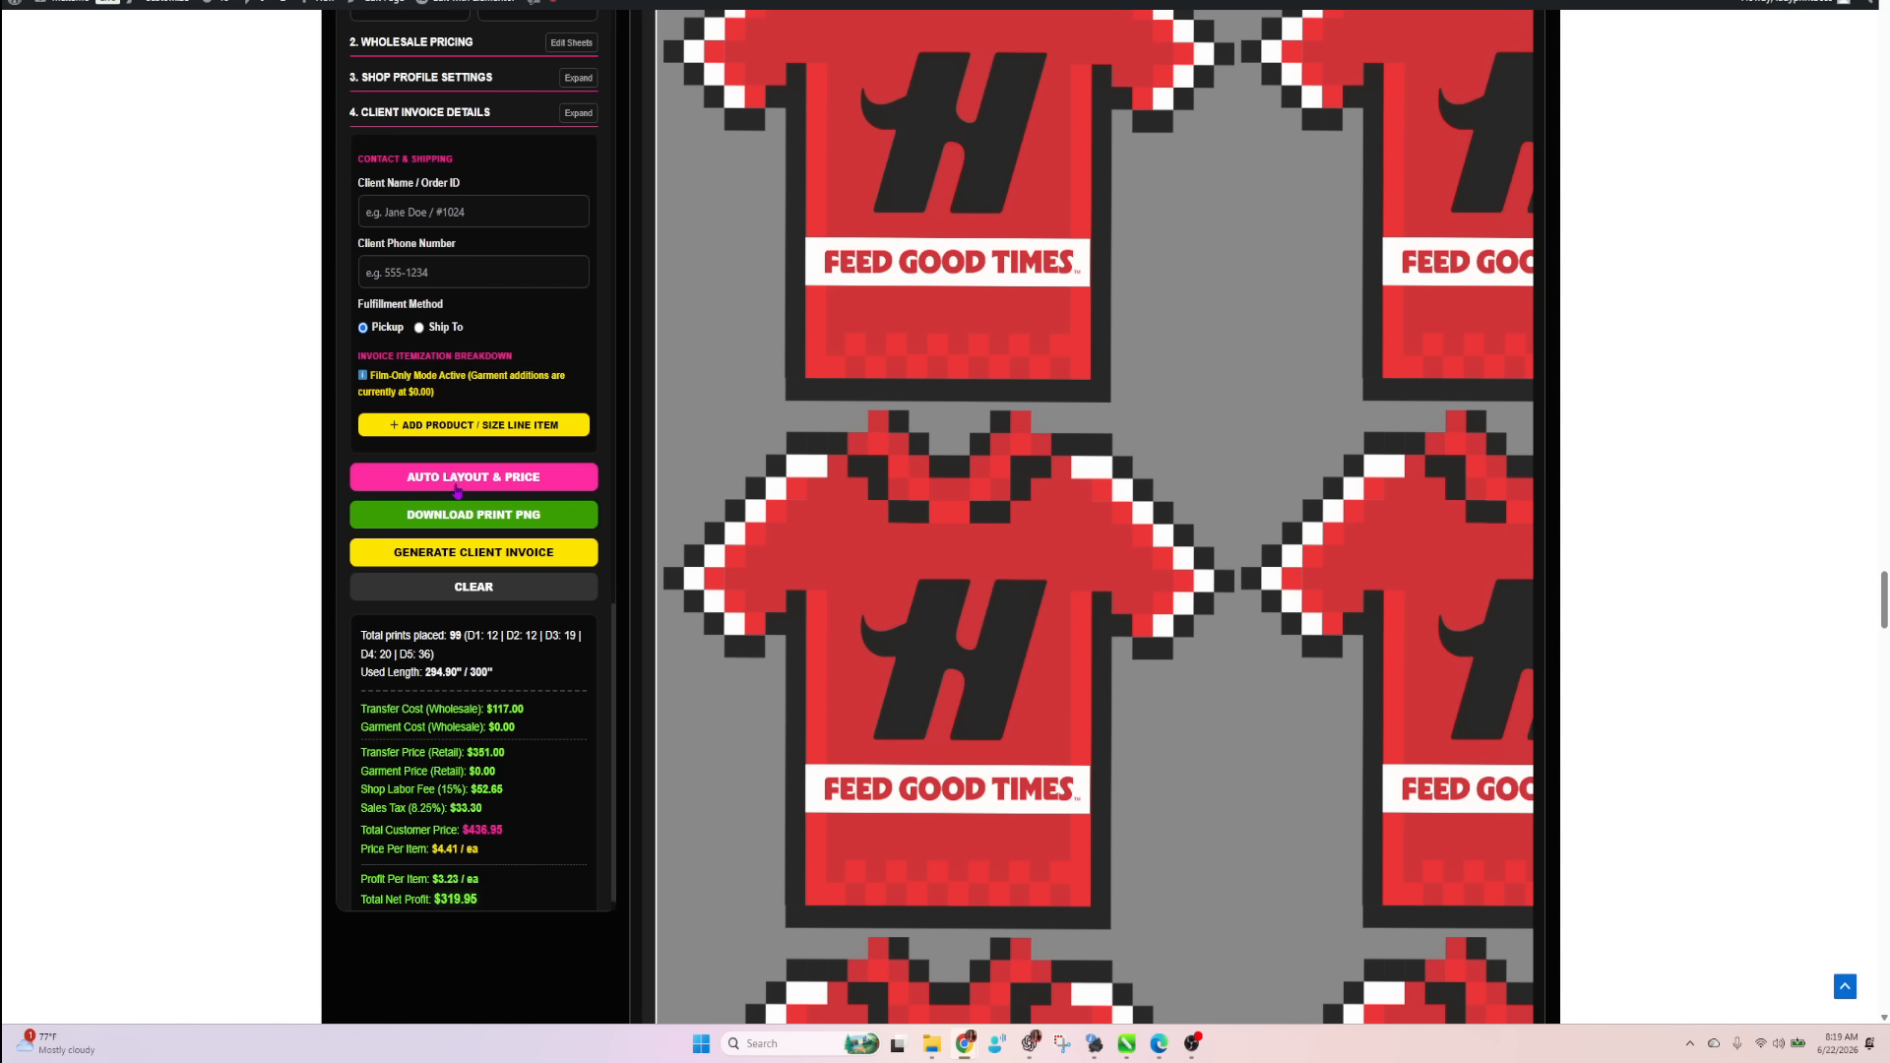
{"action": "scroll", "coordinate": [463, 492], "scroll_direction": "up", "scroll_amount": 5}
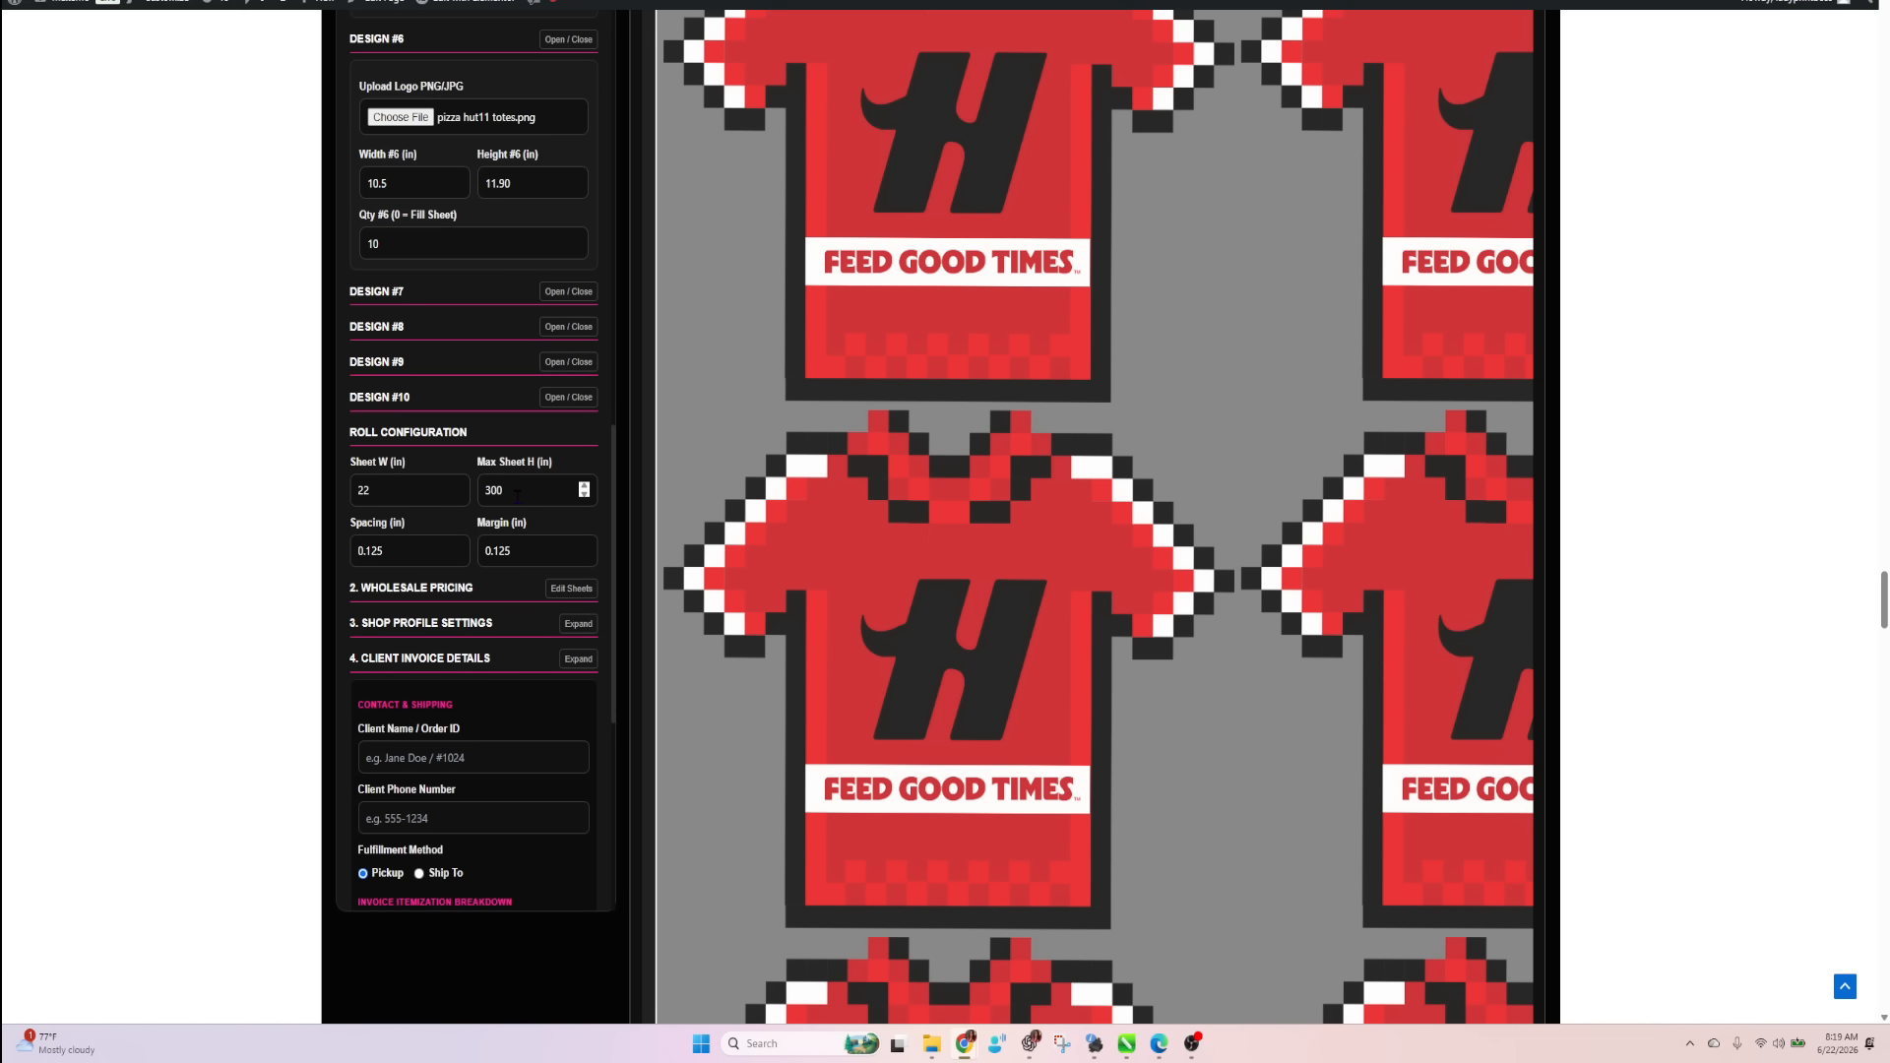
{"action": "double_click", "coordinate": [515, 492]}
{"action": "type", "text": "500"}
{"action": "scroll", "coordinate": [571, 689], "scroll_direction": "down", "scroll_amount": 5}
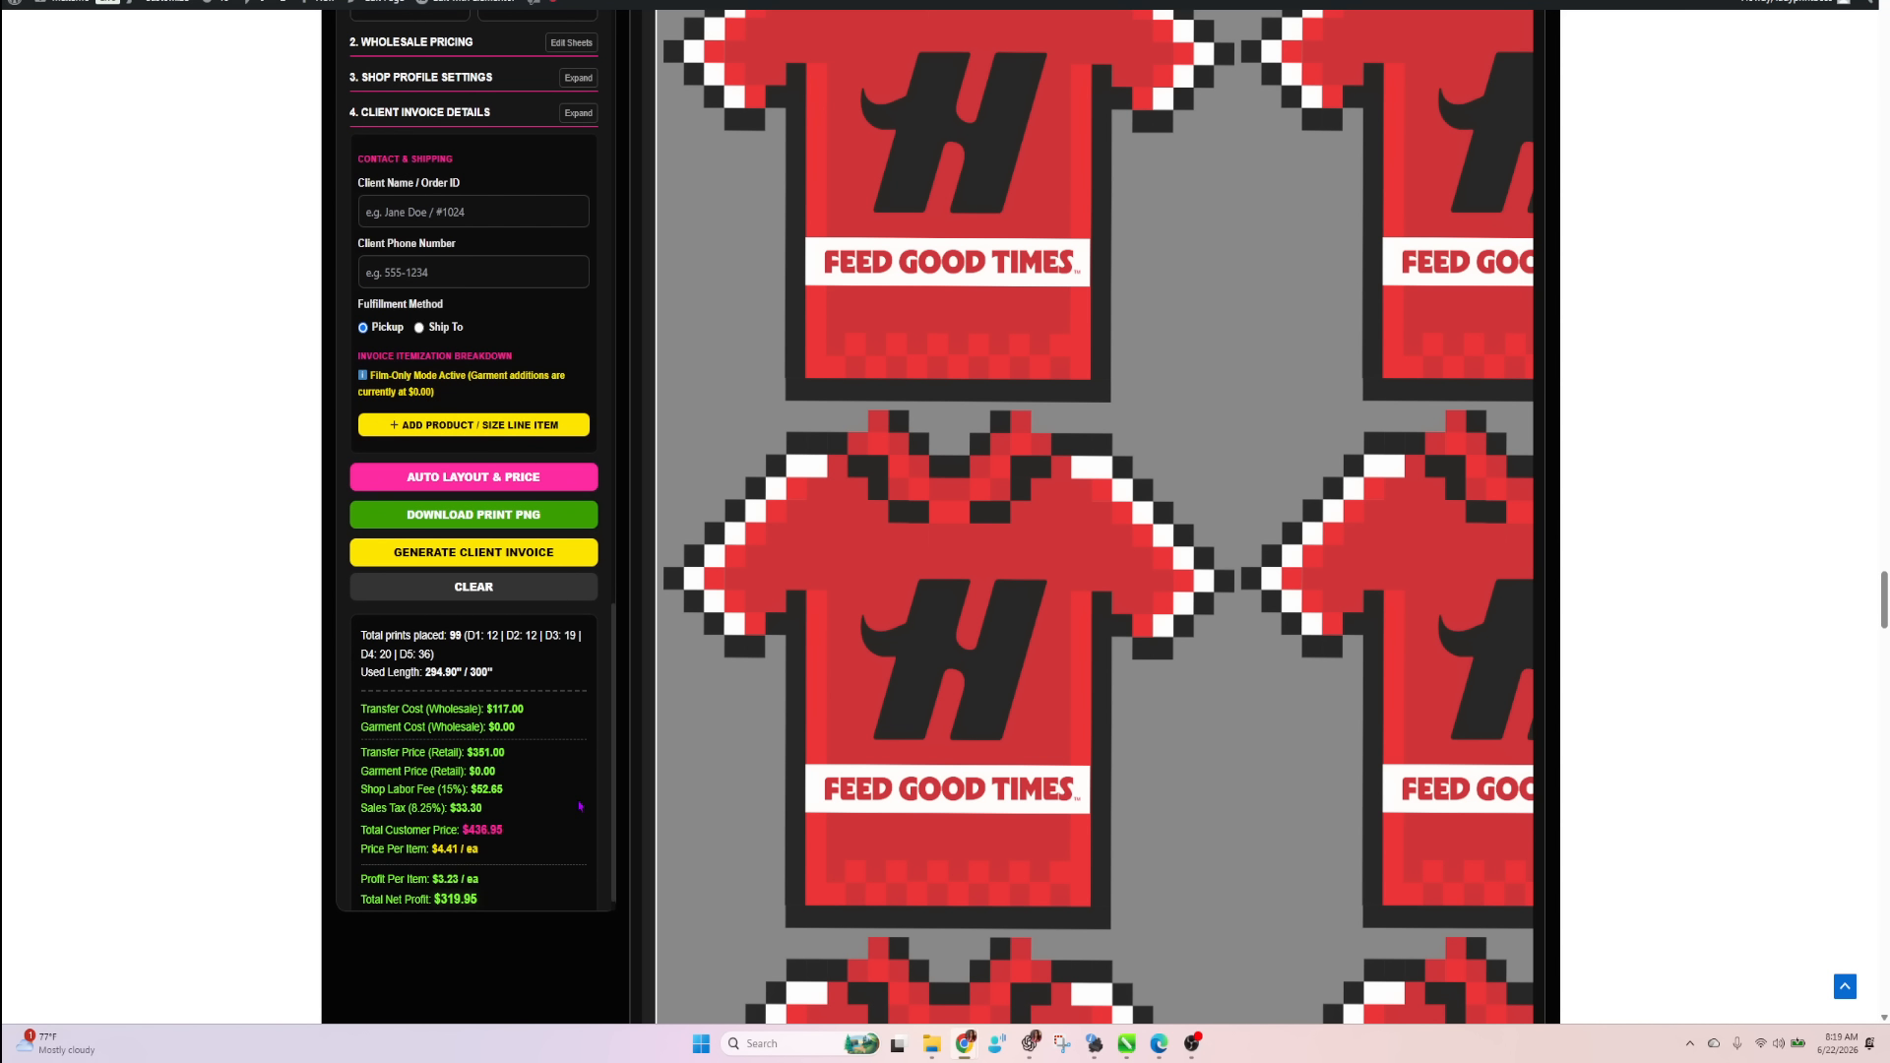
{"action": "left_click", "coordinate": [456, 478]}
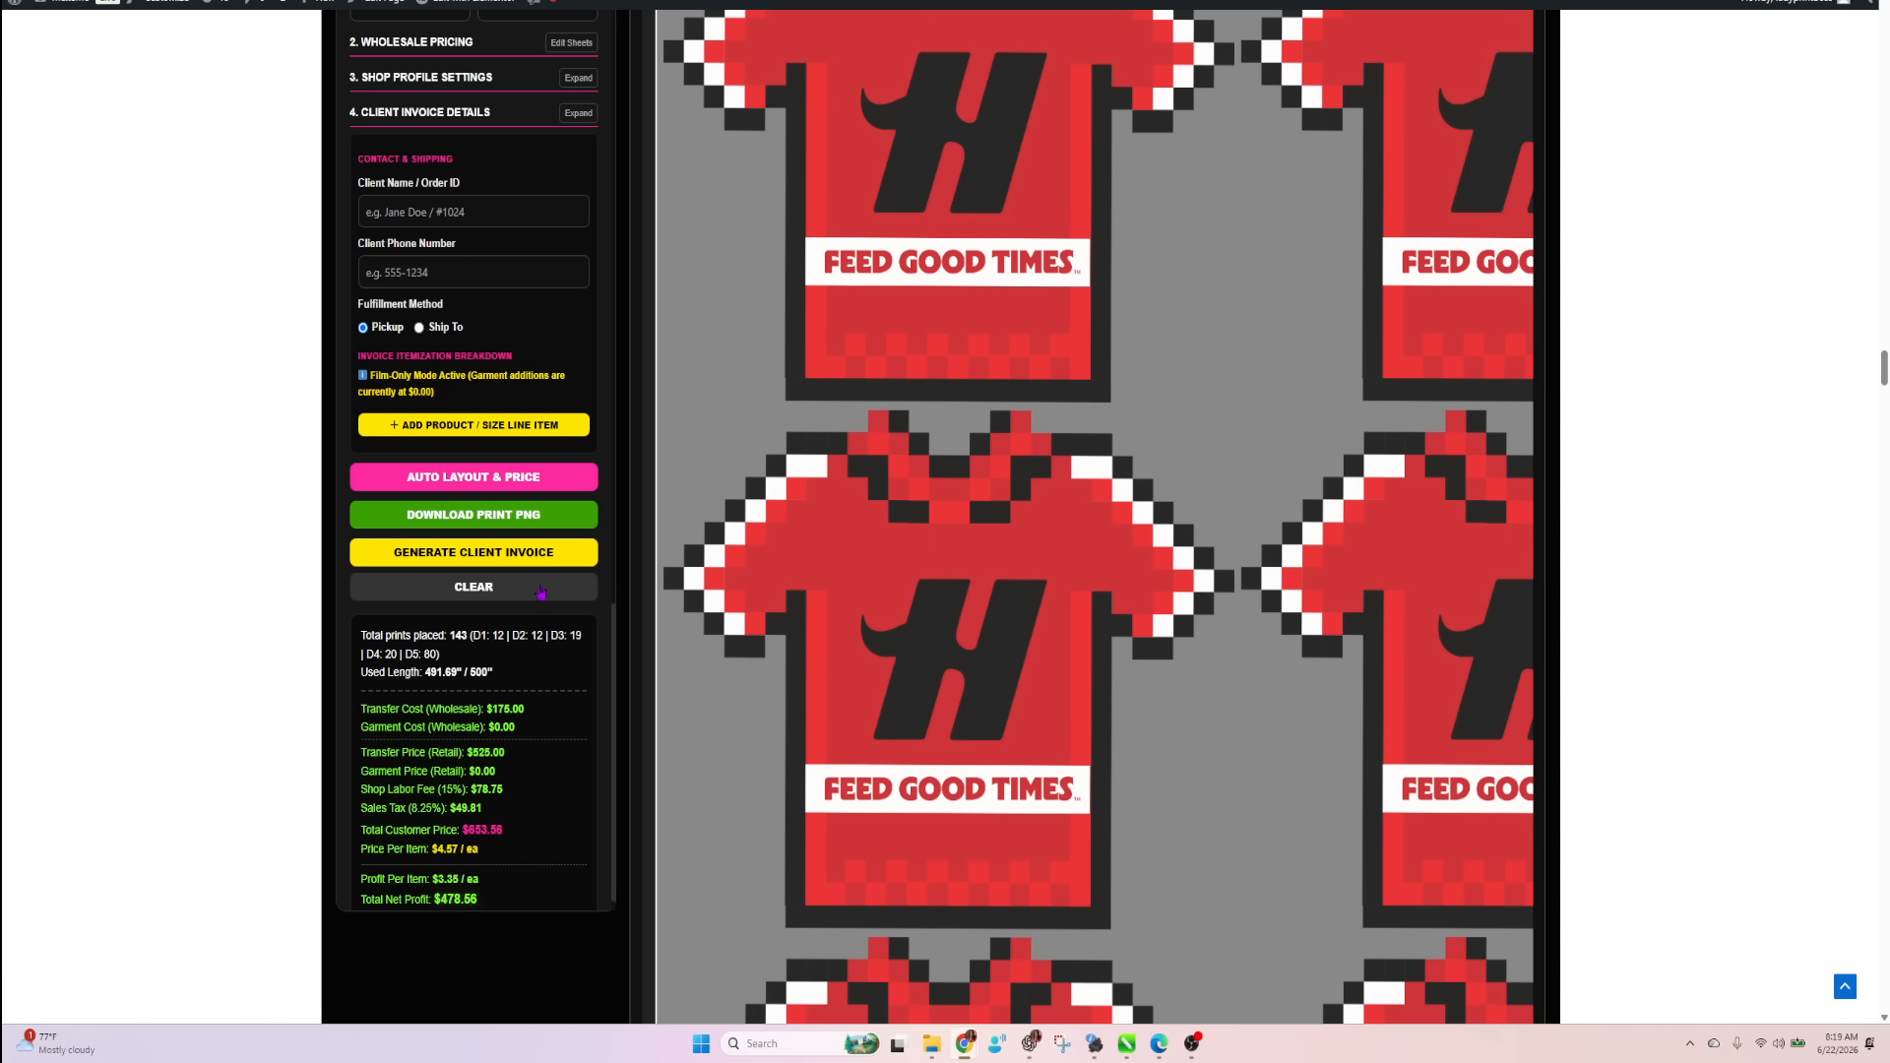
Generate the client invoice for the gang sheet, review it, and close it.
{"action": "scroll", "coordinate": [533, 680], "scroll_direction": "down", "scroll_amount": 1}
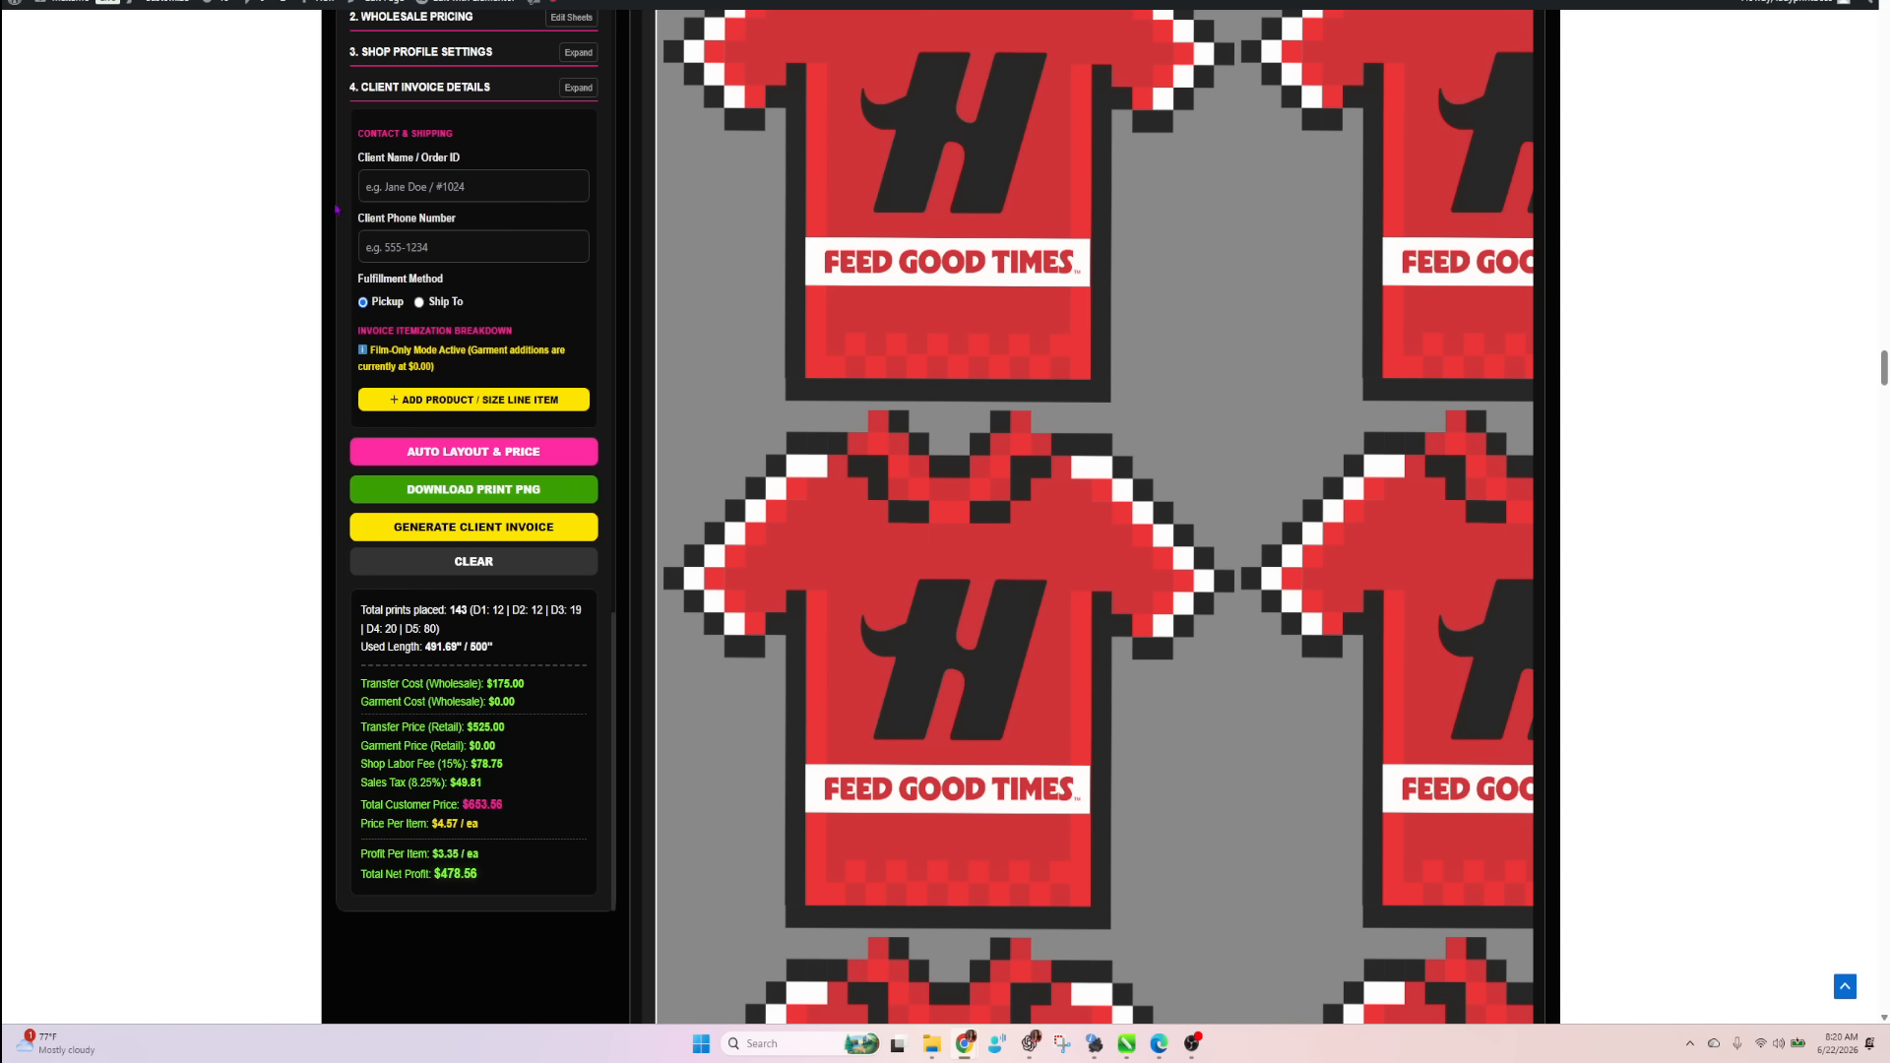
{"action": "left_click", "coordinate": [457, 529]}
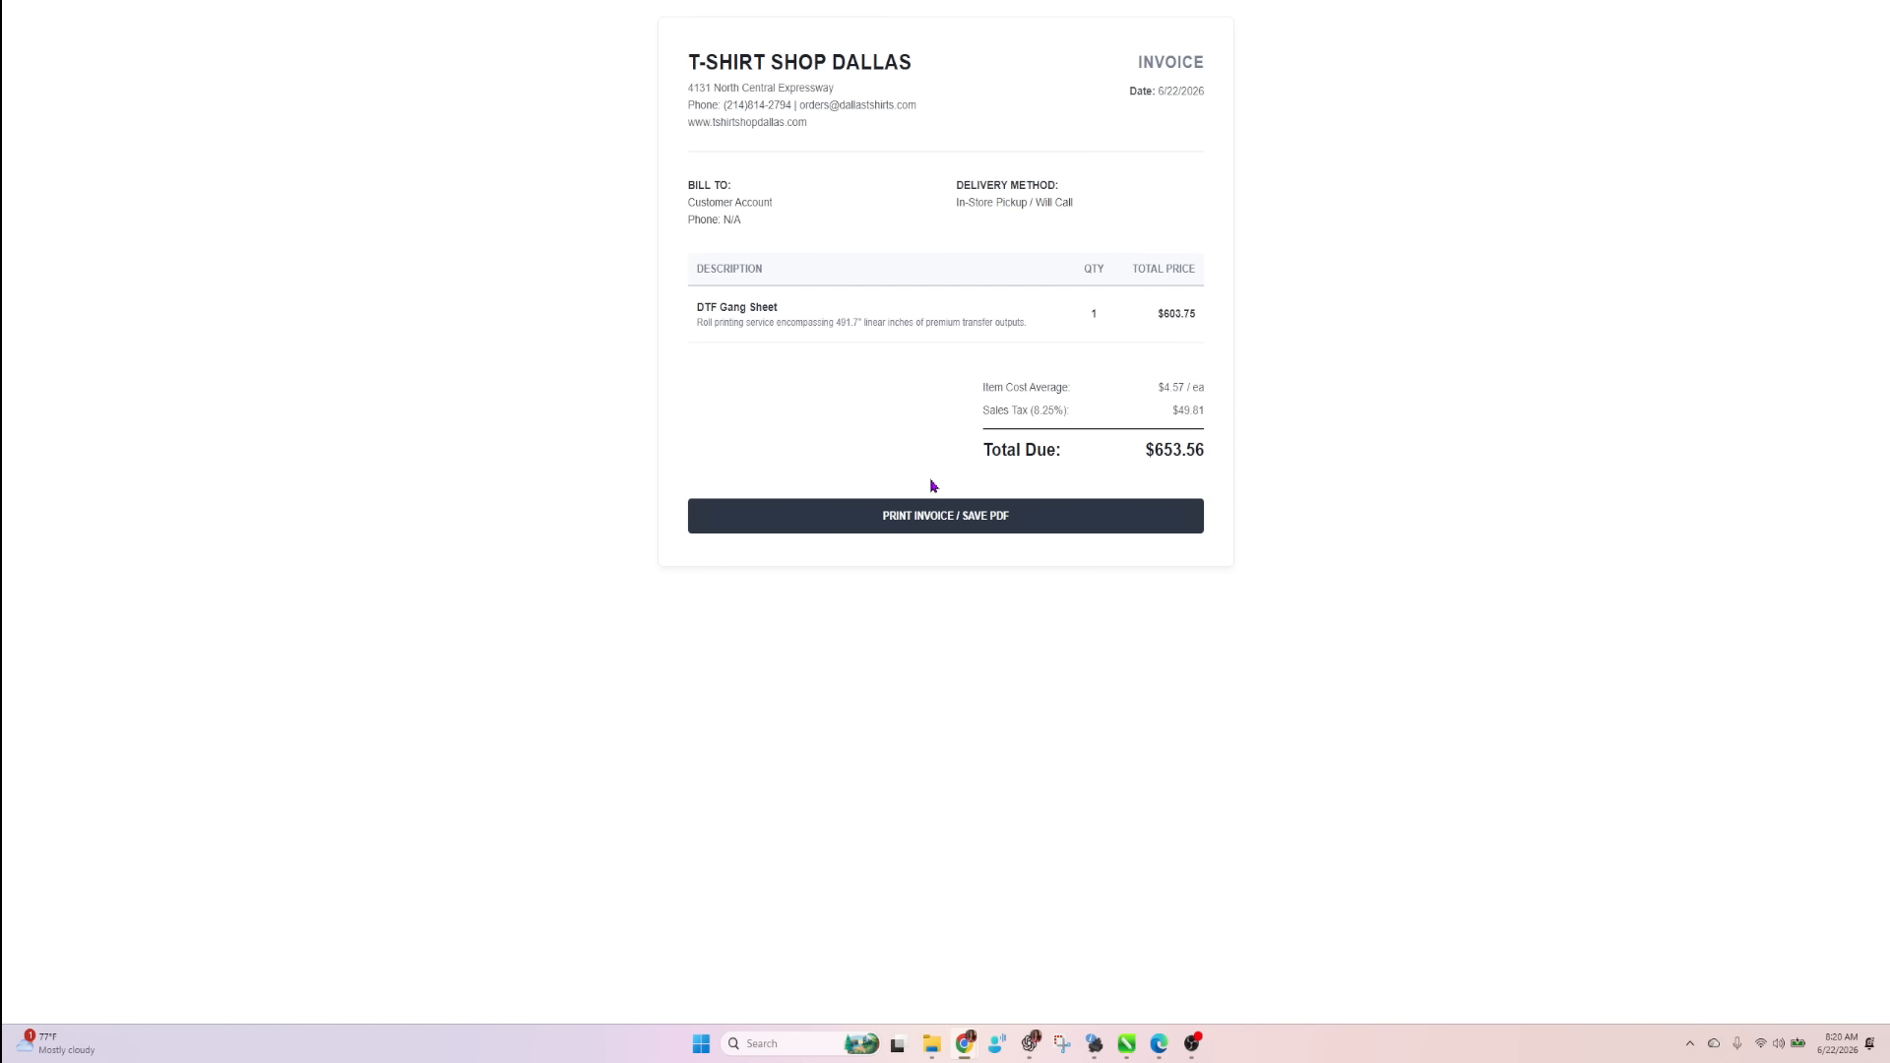
{"action": "key", "text": "ctrl+w"}
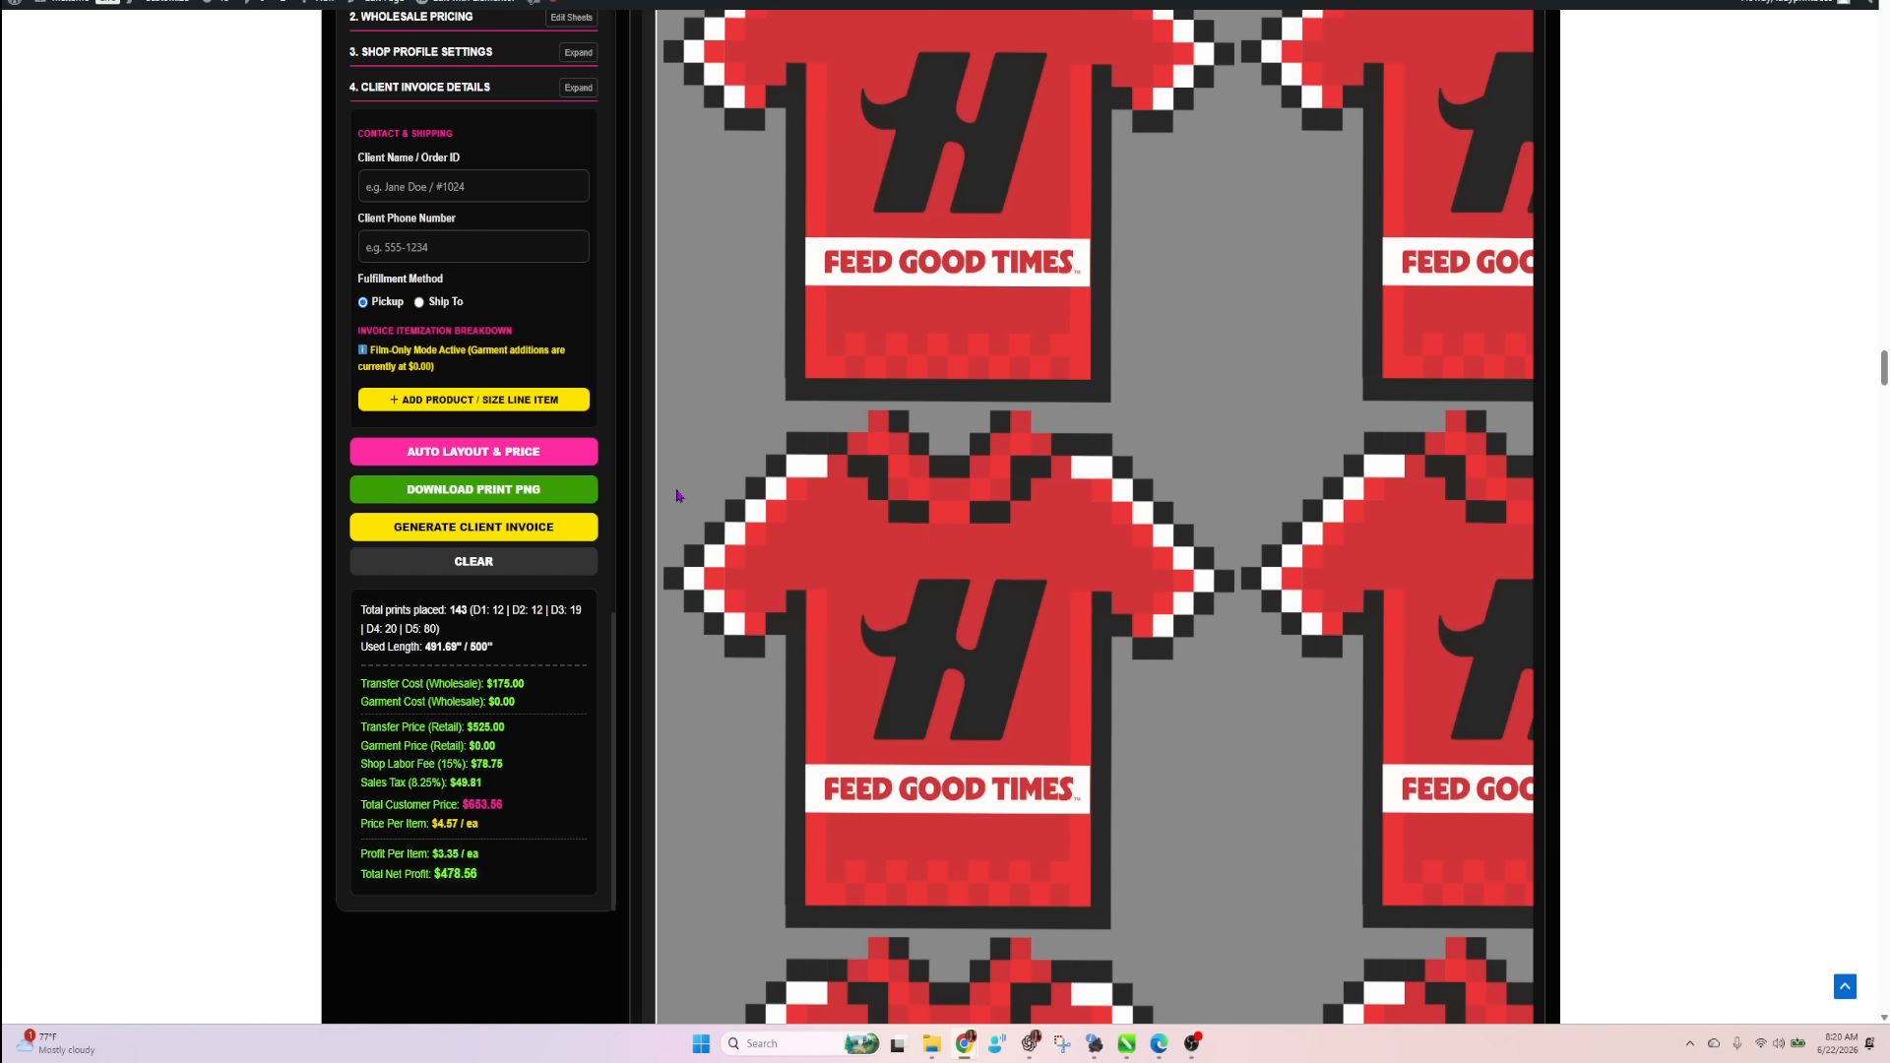
Add two product line items to the itemization breakdown of the client invoice.
{"action": "left_click", "coordinate": [559, 398]}
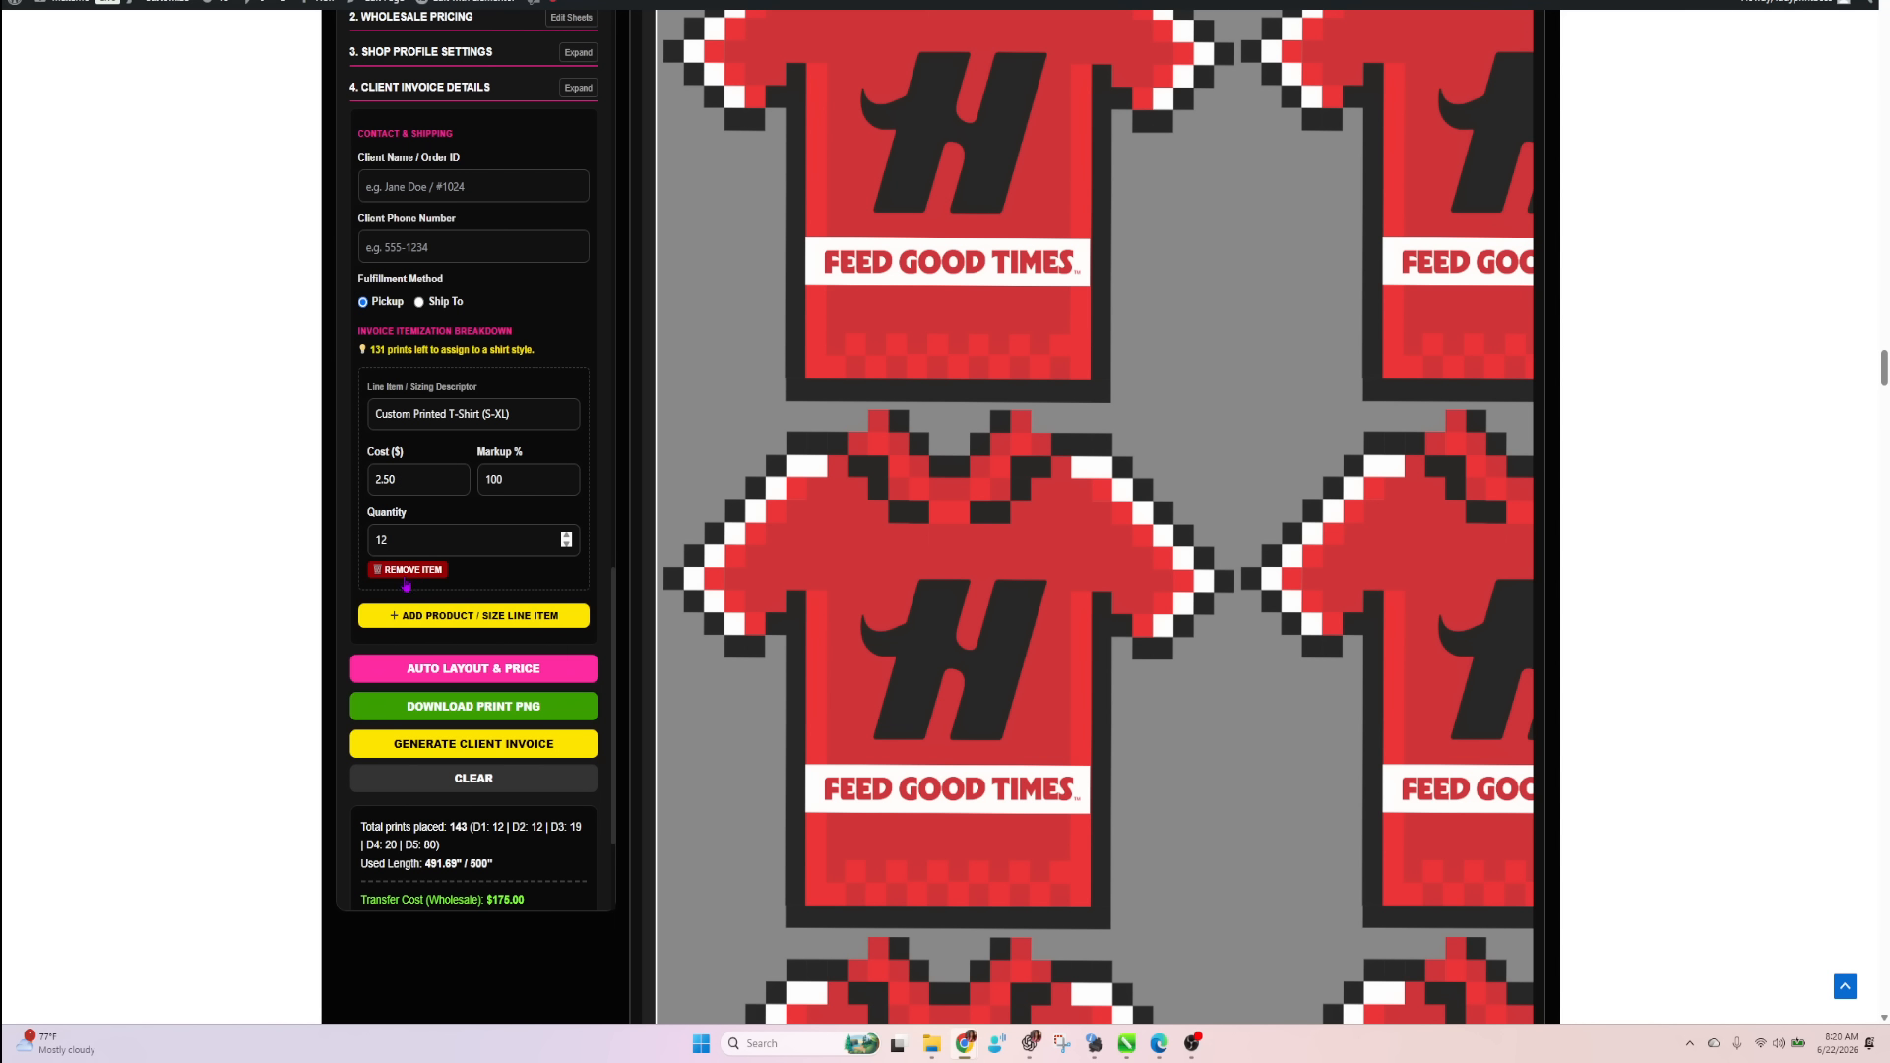
{"action": "left_click", "coordinate": [418, 618]}
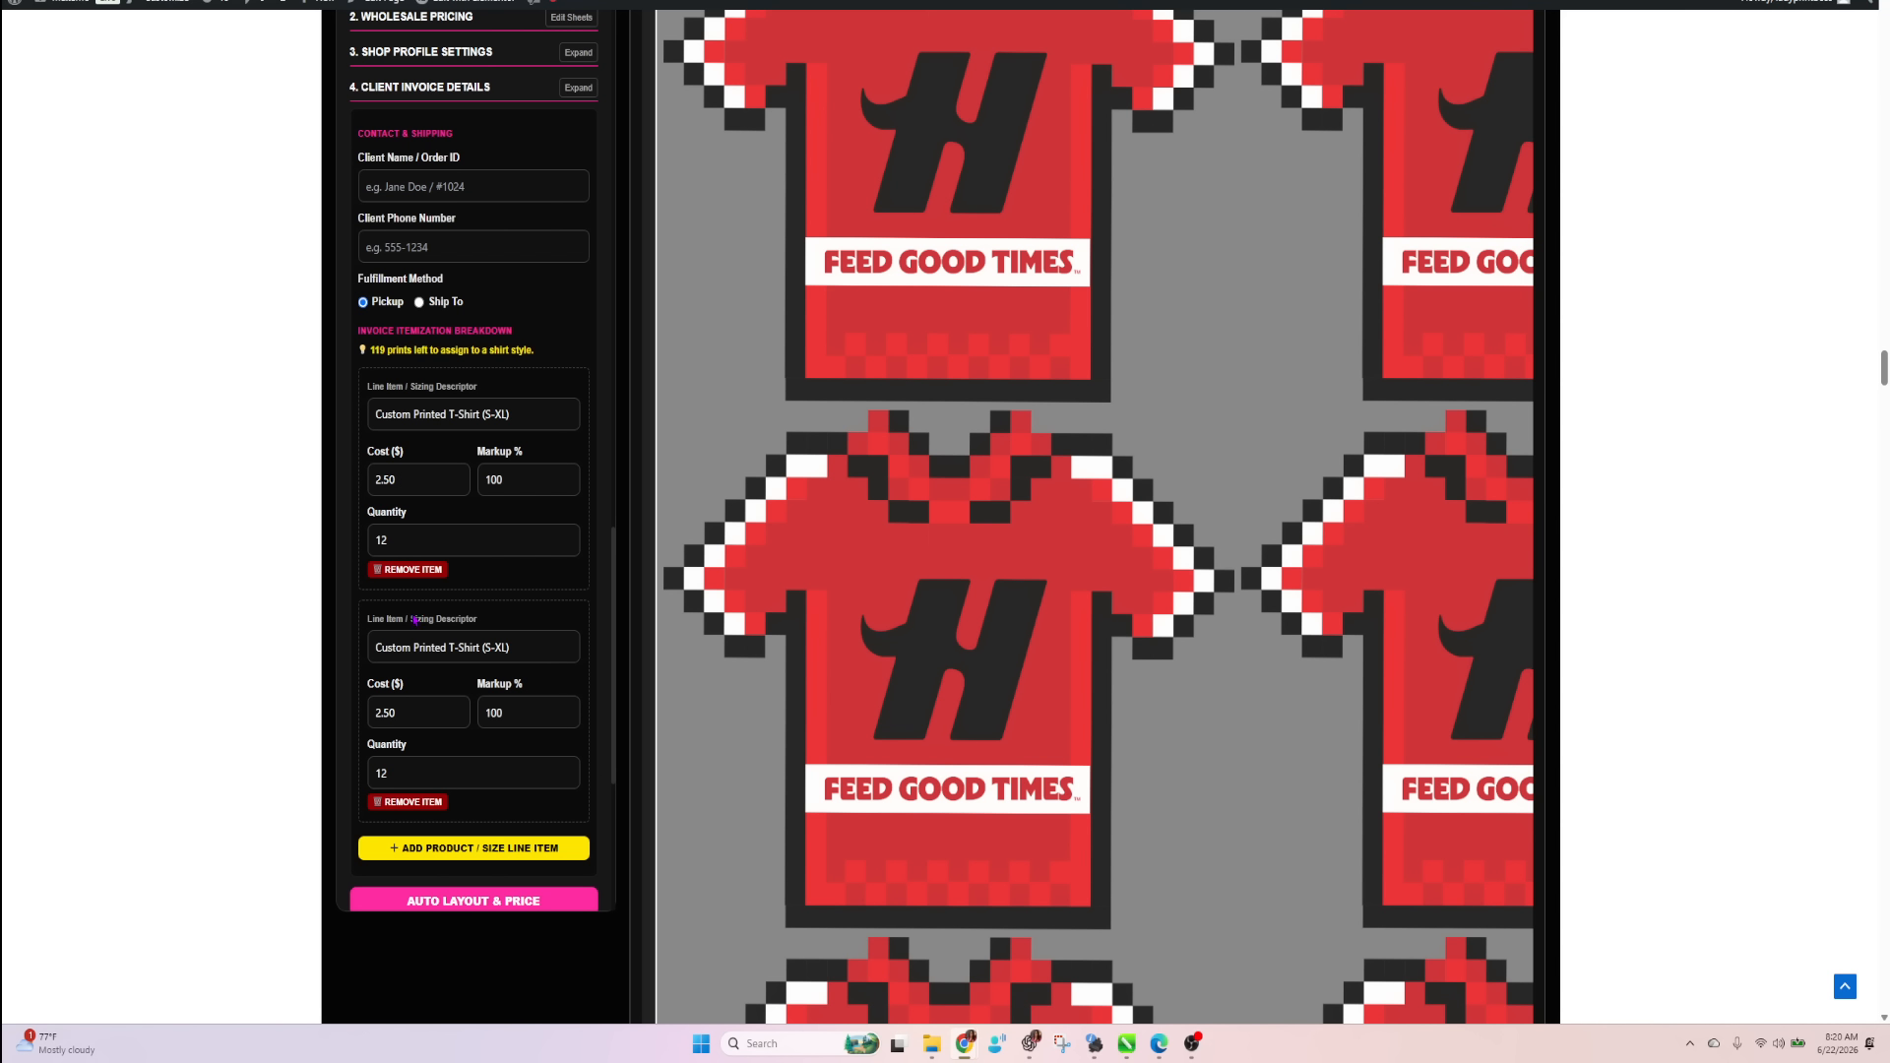